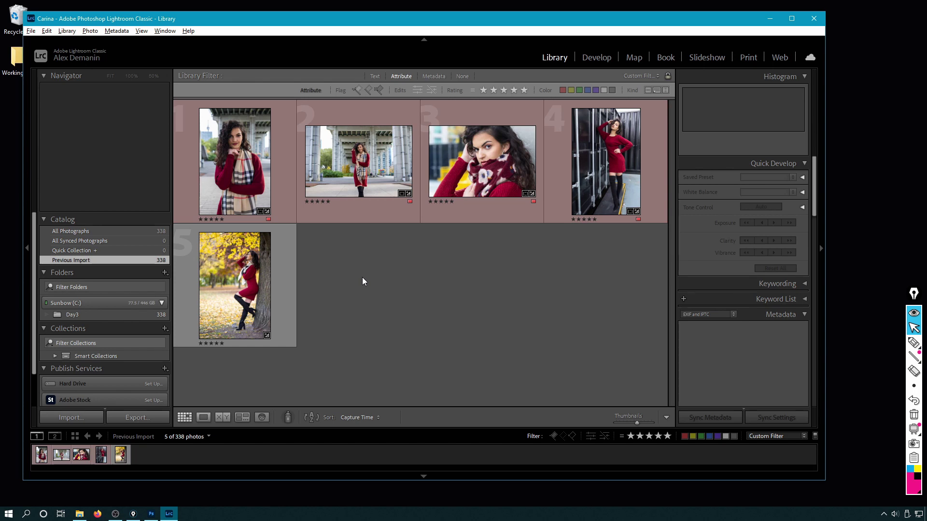
# Review the five-star photos one at a time in Loupe view and maximize the window.
pyautogui.doubleClick(359, 157)
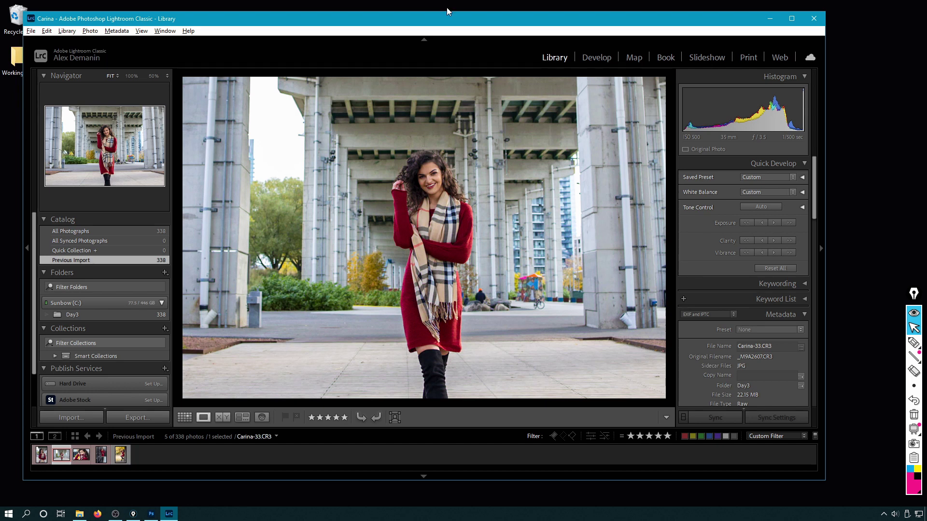
pyautogui.press('g')
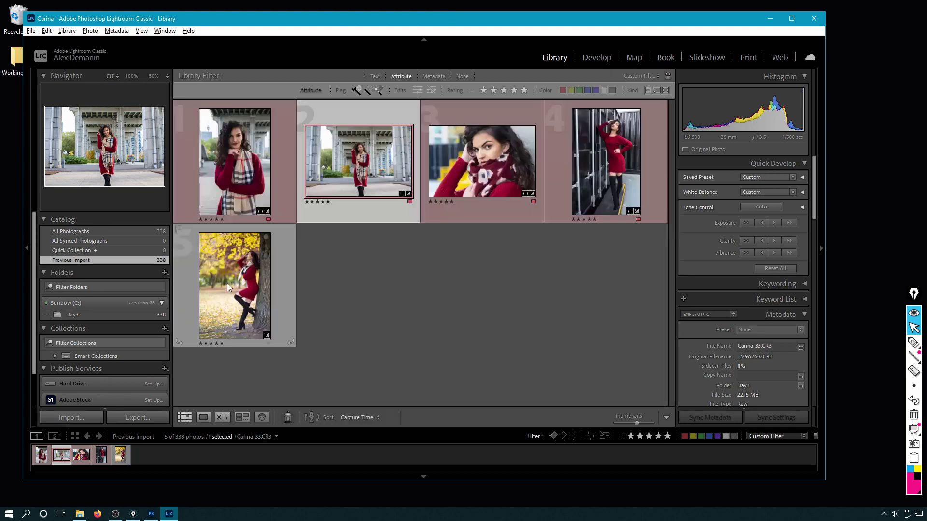
pyautogui.doubleClick(229, 275)
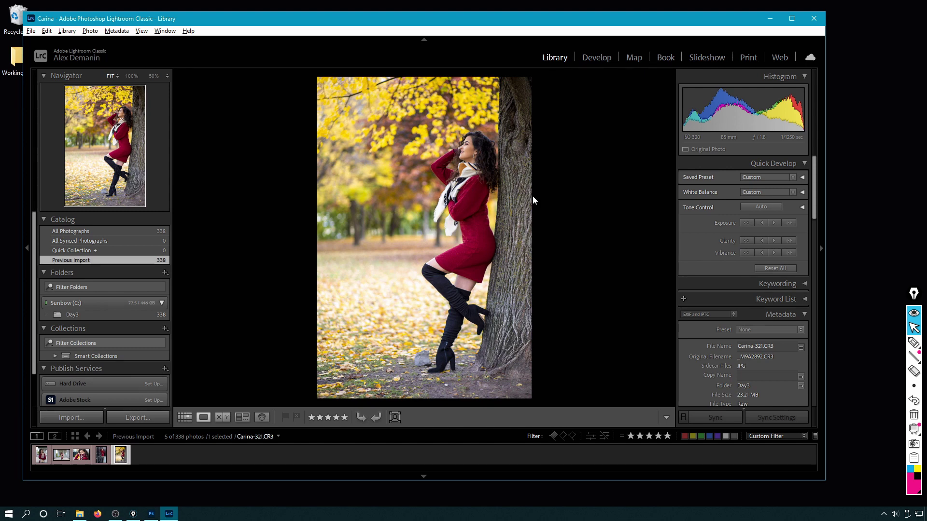
pyautogui.press('Left')
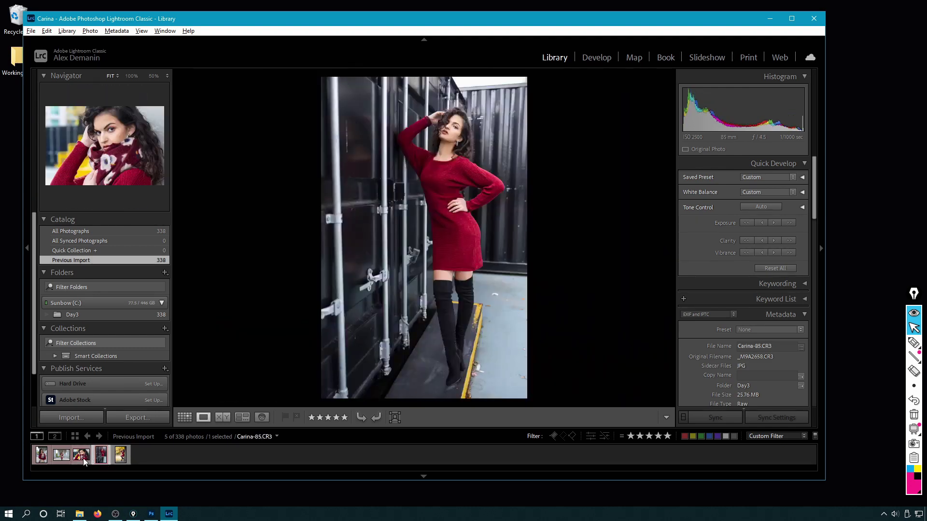
pyautogui.click(84, 461)
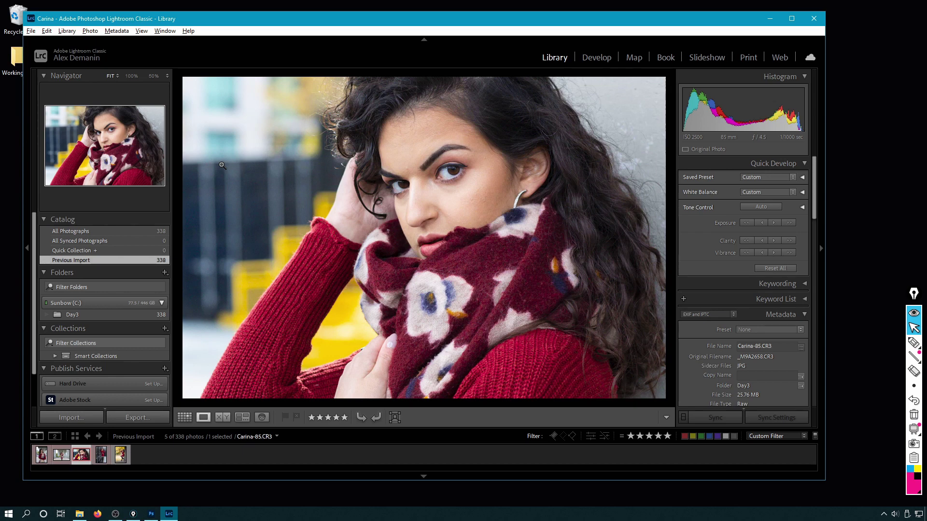
pyautogui.press('g')
pyautogui.doubleClick(222, 165)
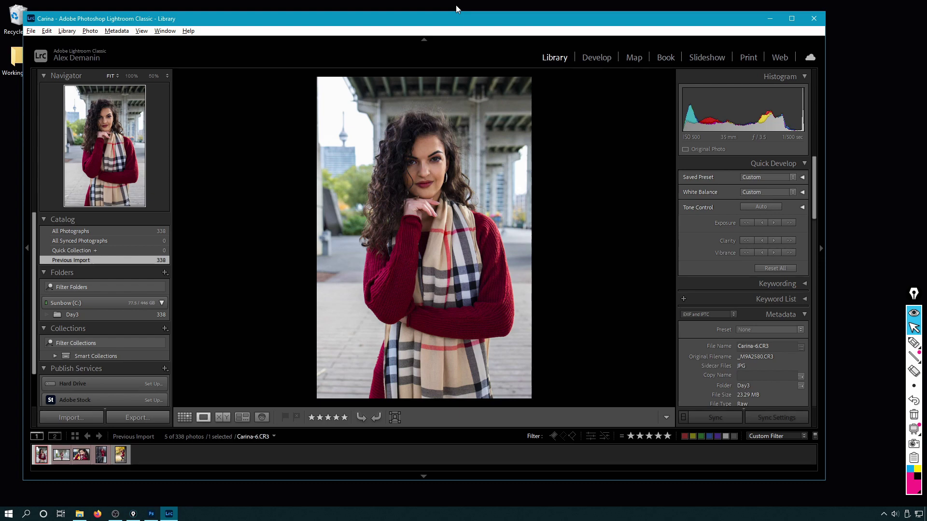
pyautogui.press('super+Up')
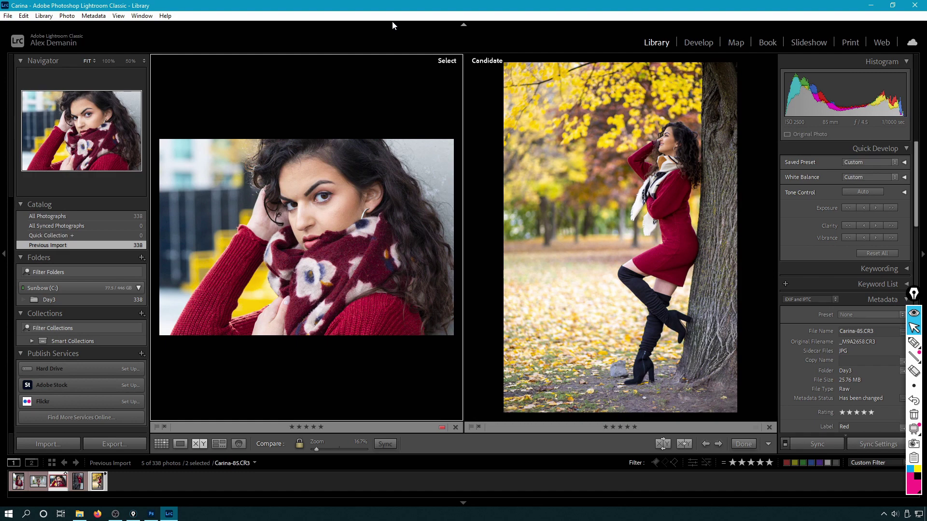
# Compare the scarf close-up with the autumn tree photo at 100%, examining the model's eyes and facial detail in each.
pyautogui.click(325, 204)
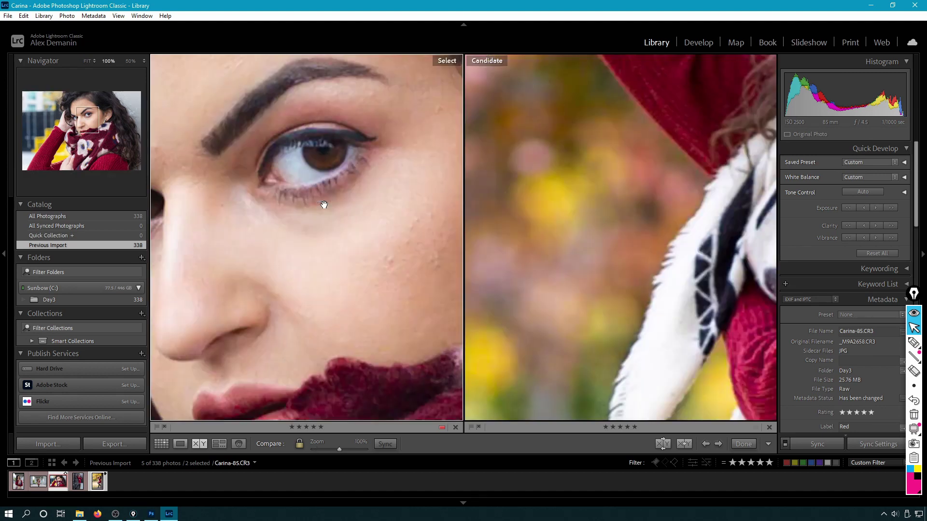
pyautogui.moveTo(271, 201); pyautogui.dragTo(337, 169)
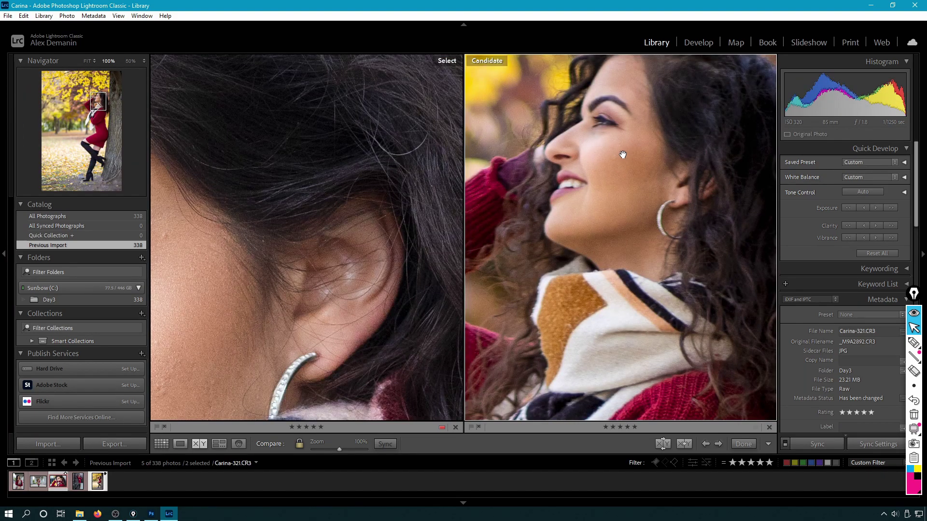
pyautogui.click(611, 181)
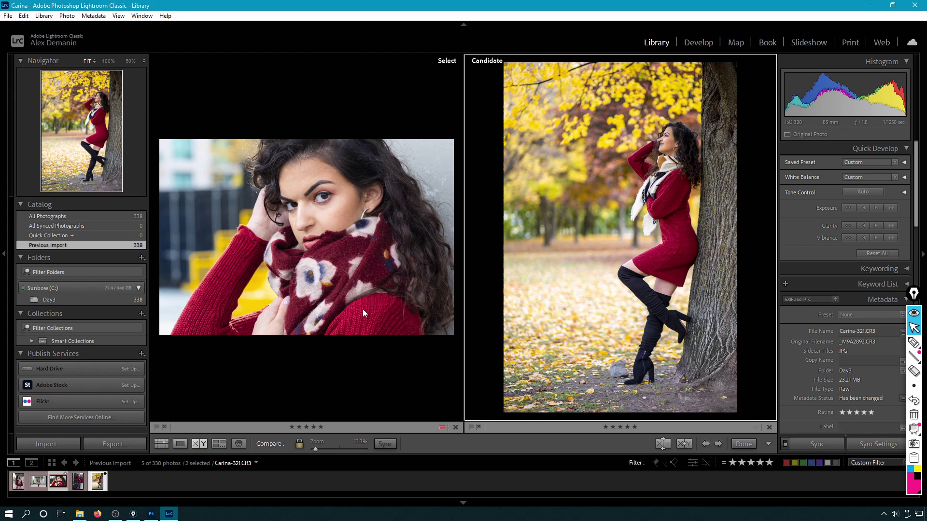
pyautogui.click(326, 204)
pyautogui.click(314, 203)
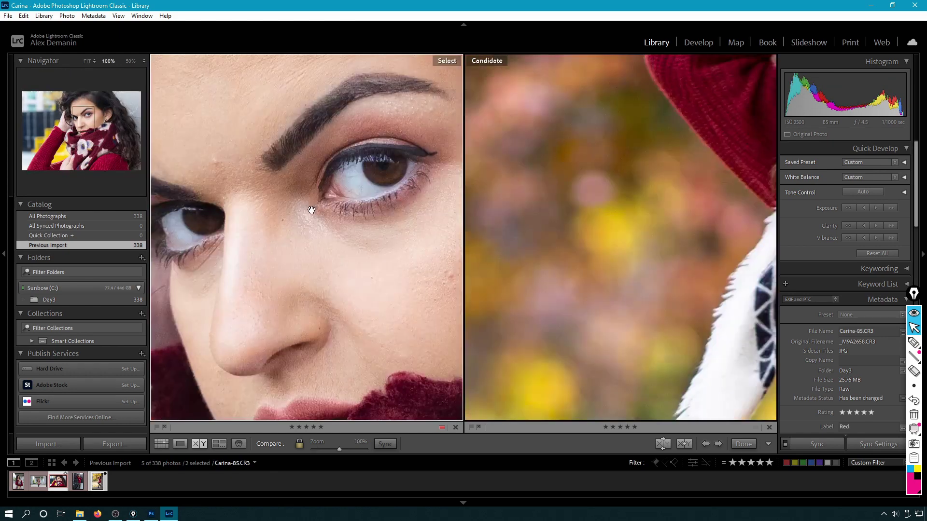
pyautogui.moveTo(318, 226); pyautogui.dragTo(302, 207)
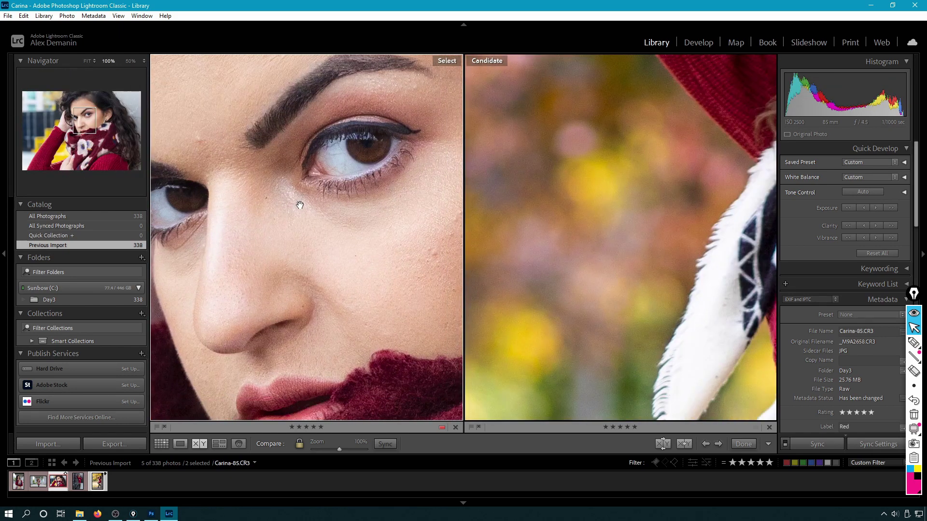
pyautogui.click(301, 206)
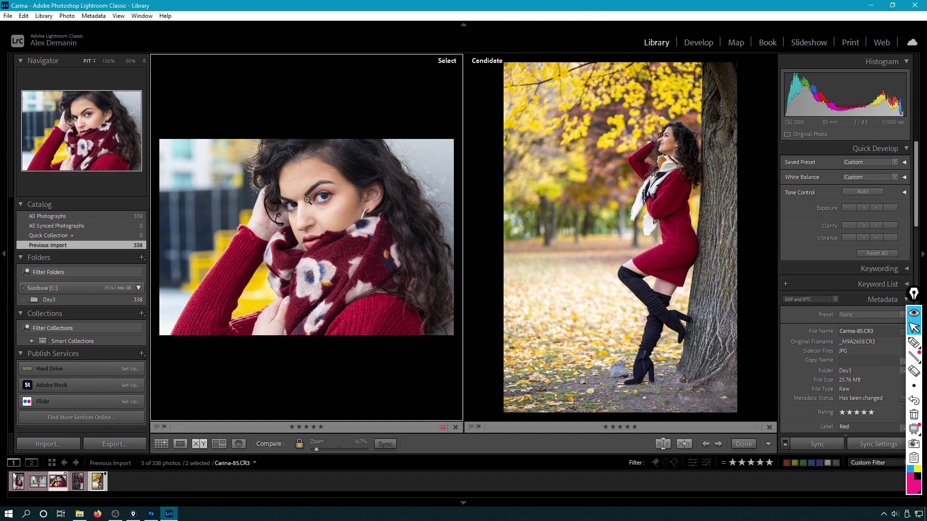
# Filter the photo grid to four-star images and open the first portrait, under the bridge, in Loupe view.
pyautogui.press('g')
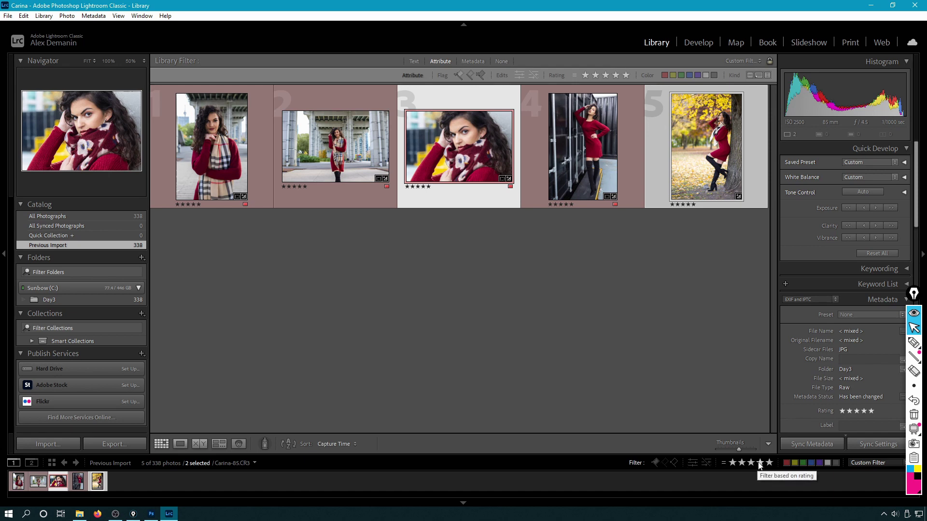
pyautogui.press('3')
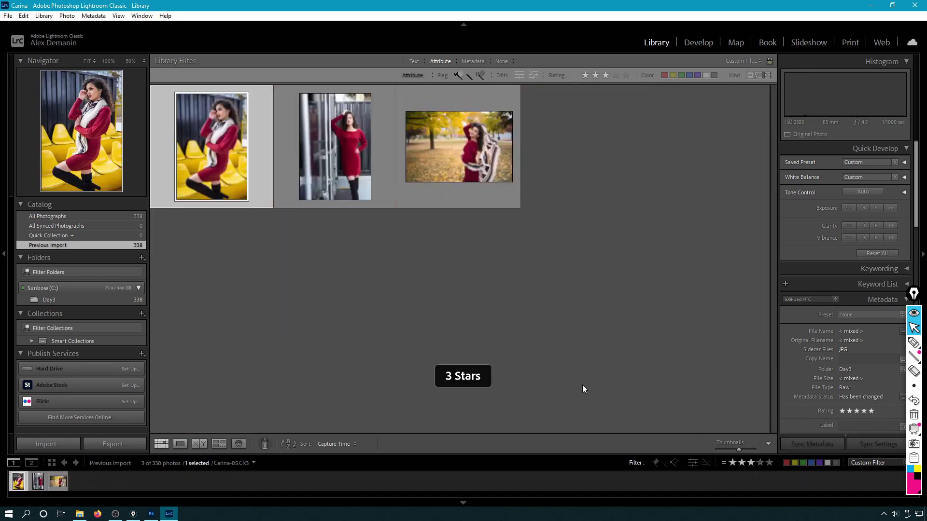
pyautogui.hotkey('ctrl', 'alt', '4')
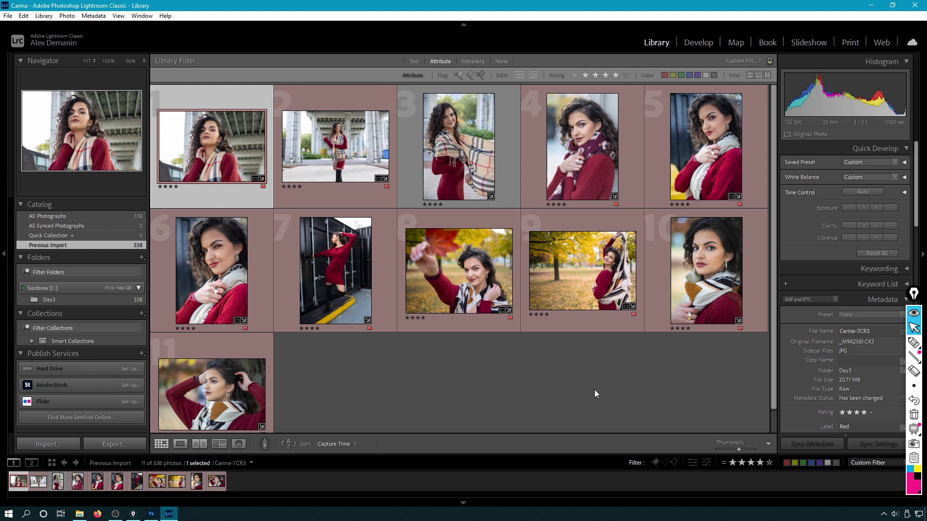
pyautogui.doubleClick(210, 152)
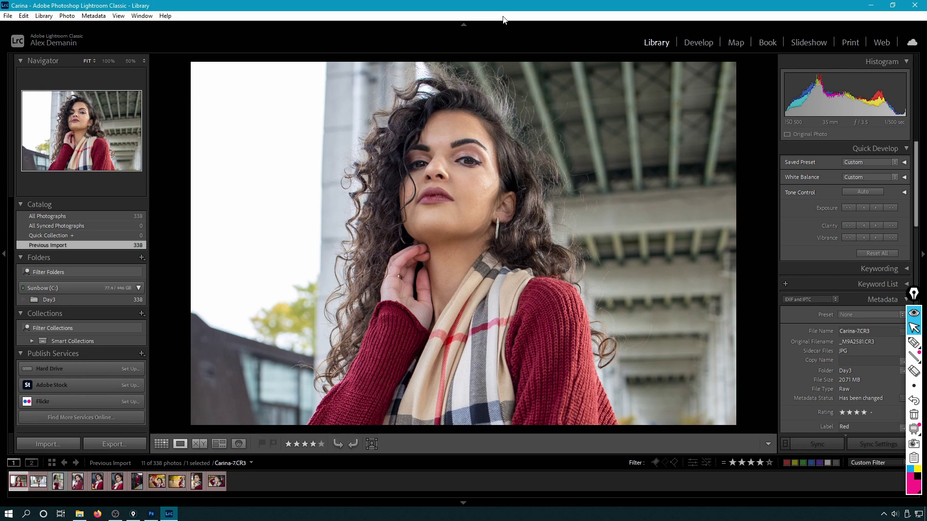
# Scribble over the bright sky beside the model with the annotation pen, clear the marks and collapse the annotation tools.
pyautogui.hotkey('ctrl', 'shift', '2')
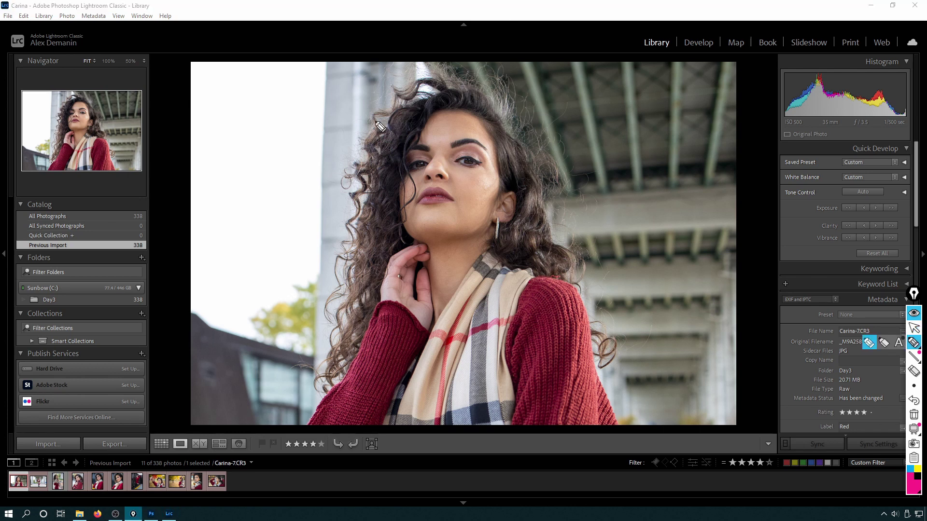
pyautogui.moveTo(204, 63)
pyautogui.mouseDown()
pyautogui.moveTo(286, 95)
pyautogui.moveTo(264, 182)
pyautogui.moveTo(291, 235)
pyautogui.moveTo(254, 359)
pyautogui.mouseUp()
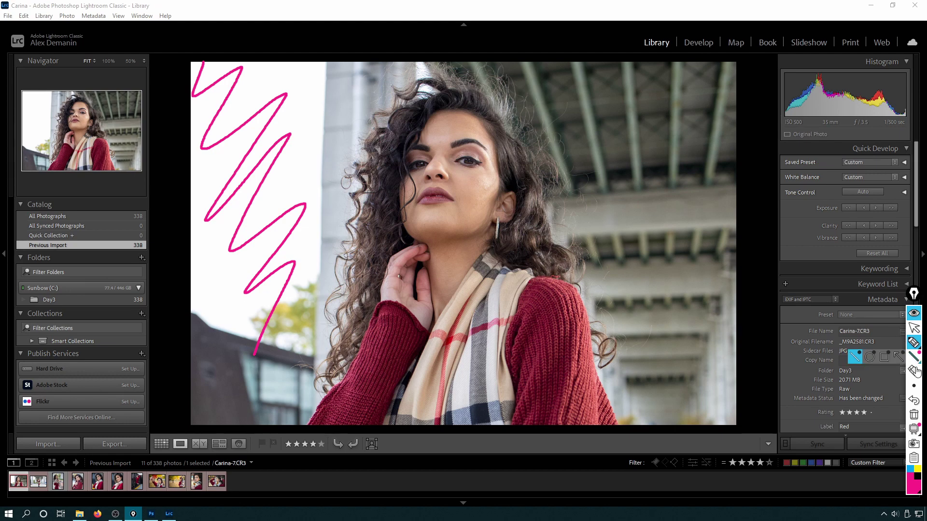
pyautogui.click(913, 414)
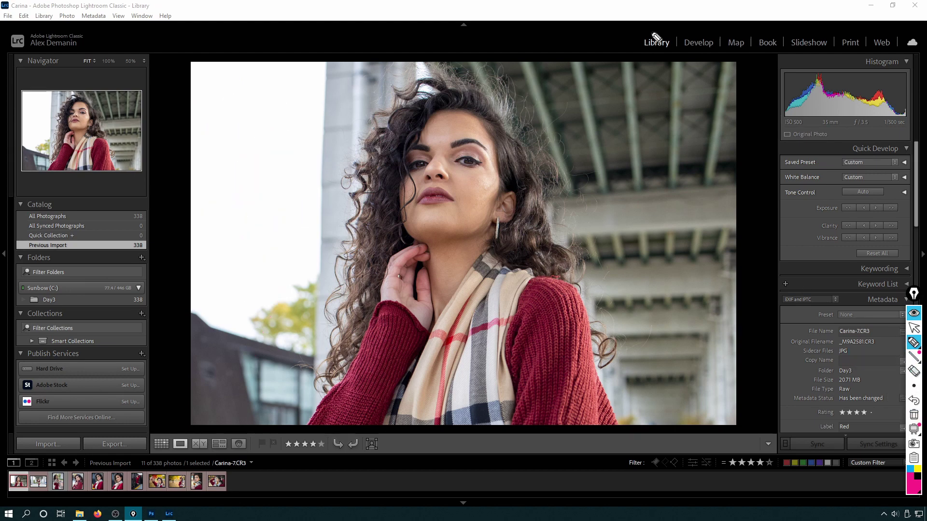
pyautogui.click(914, 332)
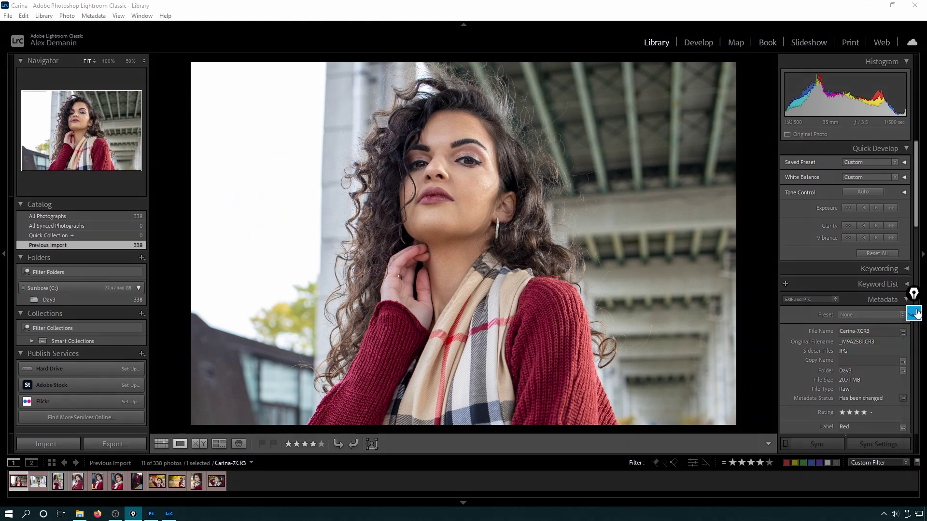
# Switch to the Develop module and mark the model's arm in the second four-star photo with the annotation pen.
pyautogui.click(683, 42)
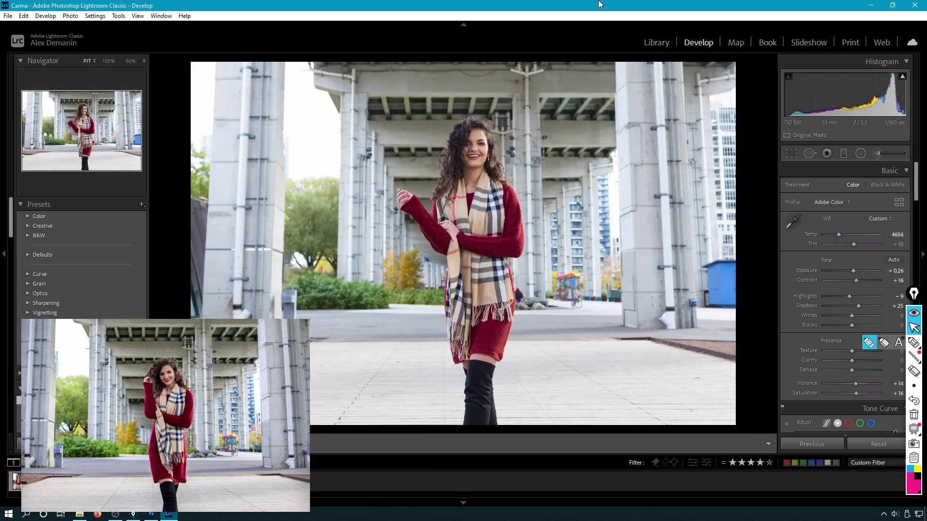
pyautogui.click(913, 342)
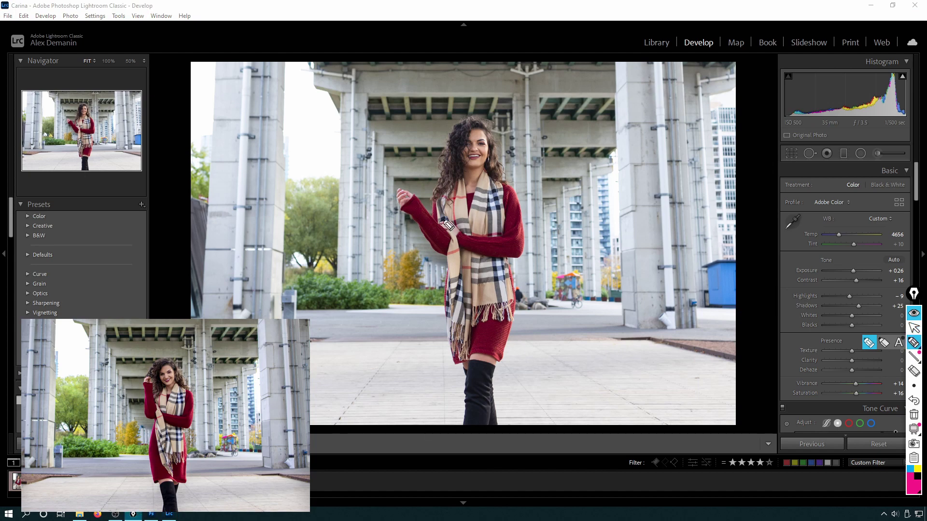
pyautogui.moveTo(436, 206); pyautogui.dragTo(457, 259)
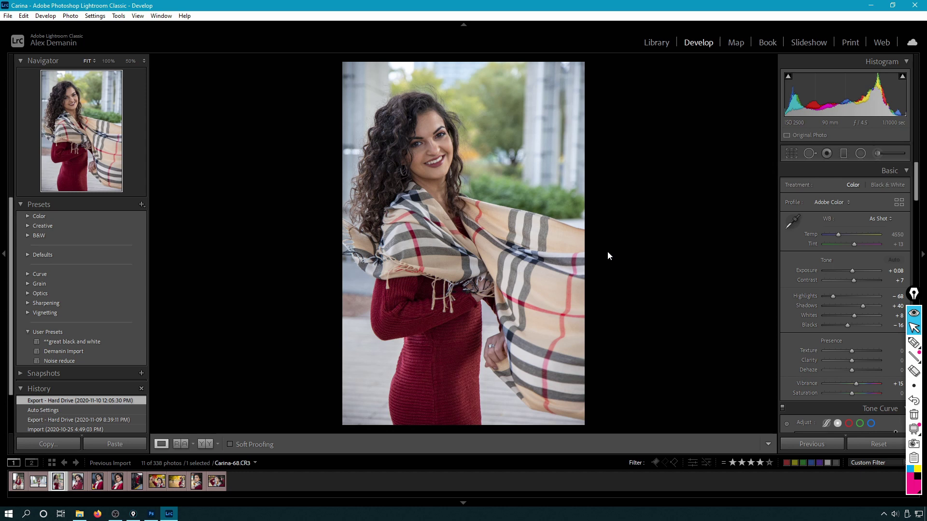
# Advance to the portrait with the yellow chairs, reset its crop and mark the extra background with the annotation pen.
pyautogui.press('Right')
pyautogui.press('Right')
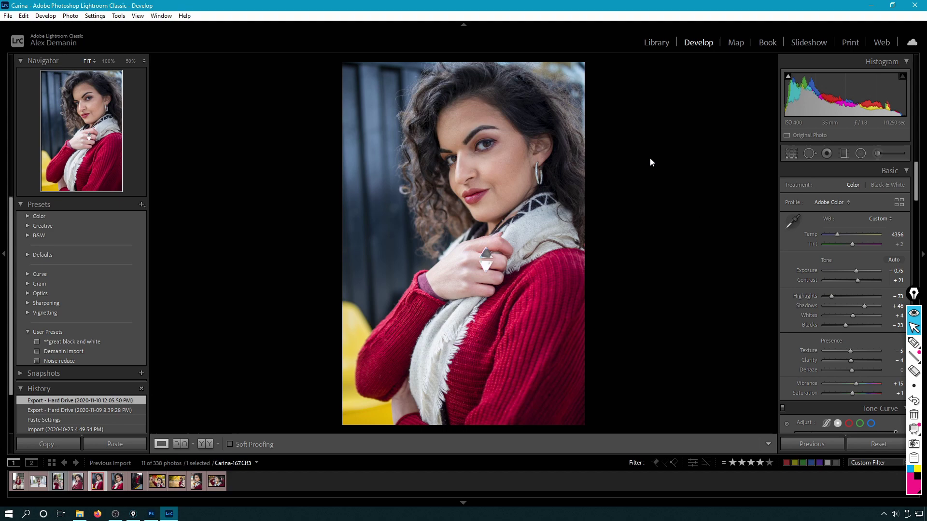
pyautogui.hotkey('ctrl', 'alt', 'r')
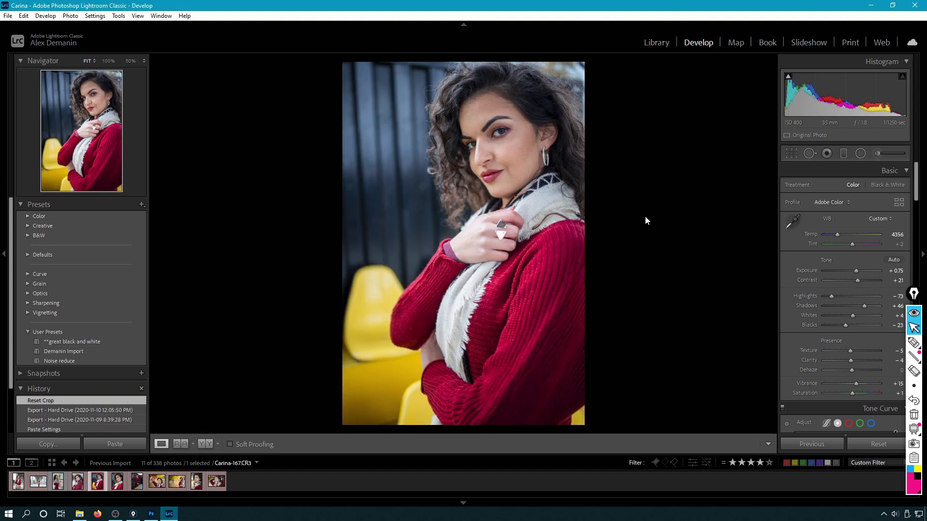
pyautogui.moveTo(355, 82)
pyautogui.mouseDown()
pyautogui.moveTo(340, 115)
pyautogui.moveTo(393, 230)
pyautogui.moveTo(387, 290)
pyautogui.mouseUp()
# View the following four-star photos in Develop, from the shipping container shot through the autumn park shots to the scarf portrait.
pyautogui.press('Right')
pyautogui.press('Right')
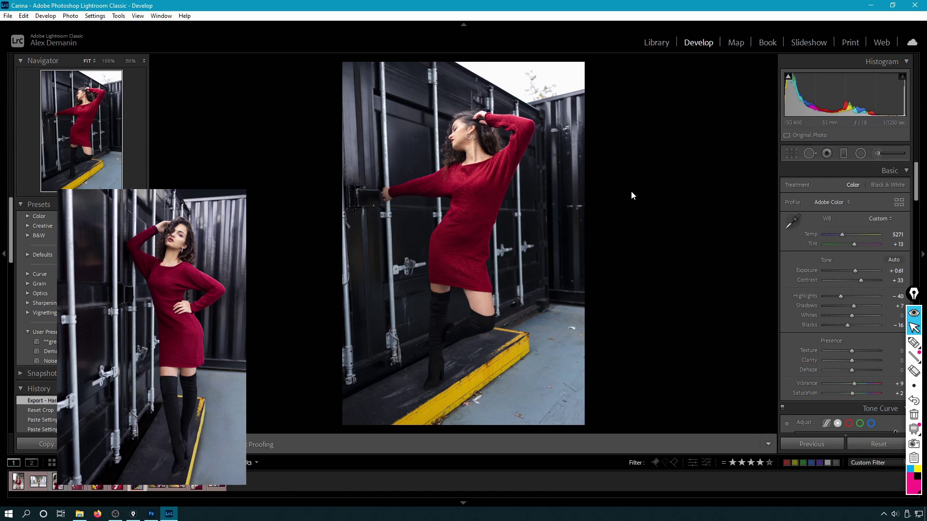
pyautogui.click(157, 485)
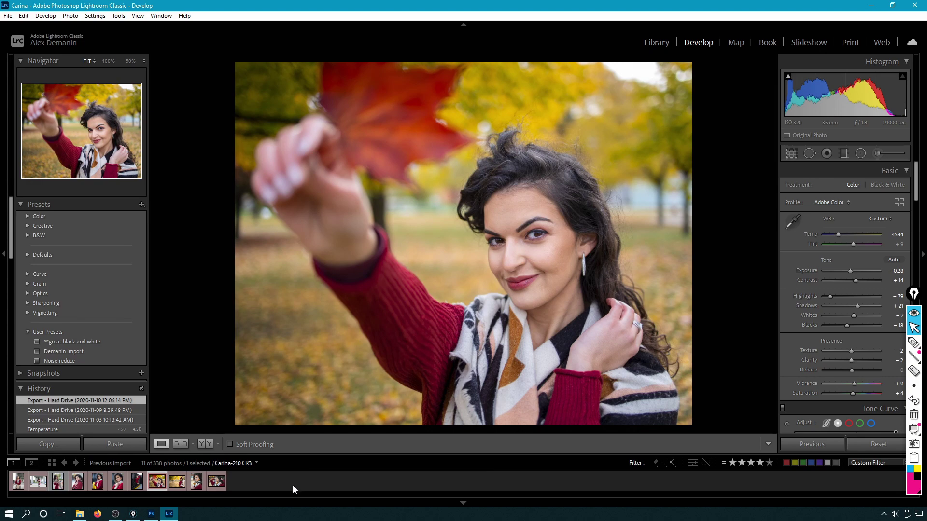
pyautogui.press('Right')
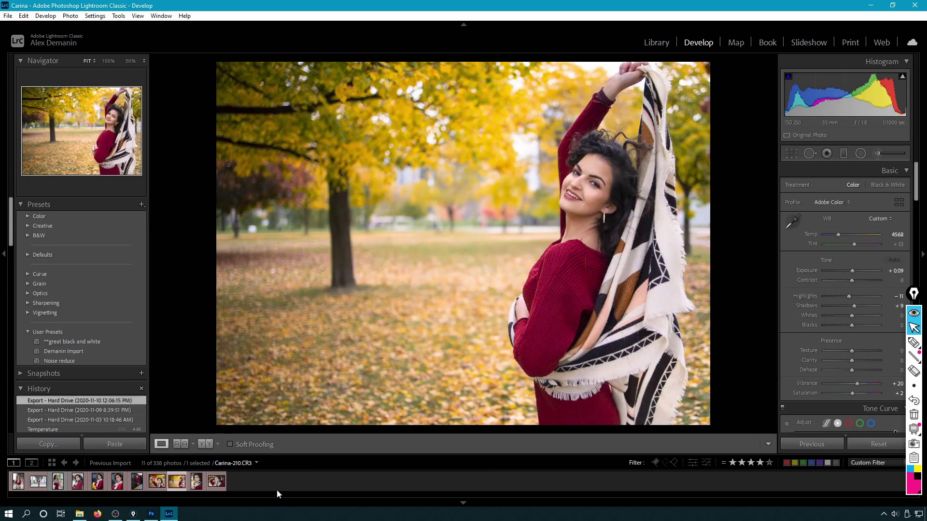
pyautogui.press('Right')
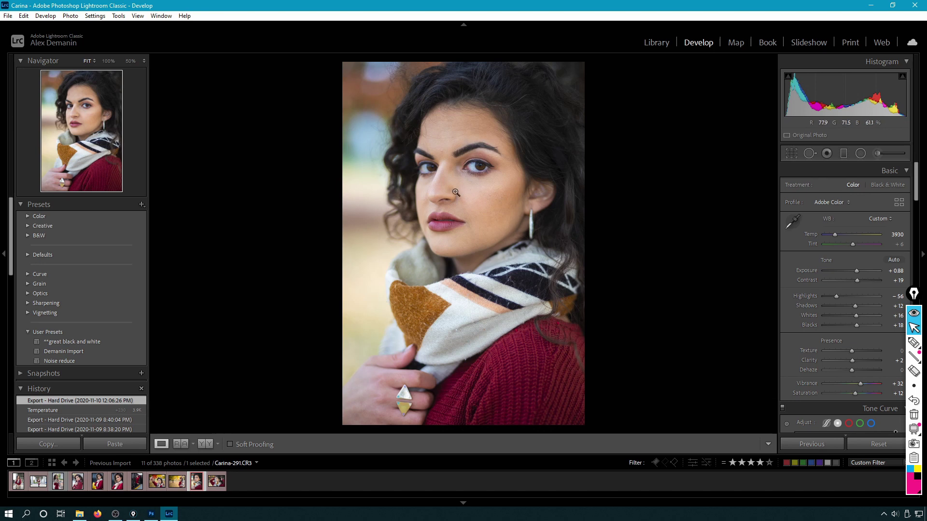
# Trace over the background, hand and sleeve of the scarf portrait with the annotation pen and clear the marks.
pyautogui.click(914, 343)
pyautogui.moveTo(381, 98)
pyautogui.mouseDown()
pyautogui.moveTo(354, 164)
pyautogui.moveTo(358, 271)
pyautogui.moveTo(476, 344)
pyautogui.mouseUp()
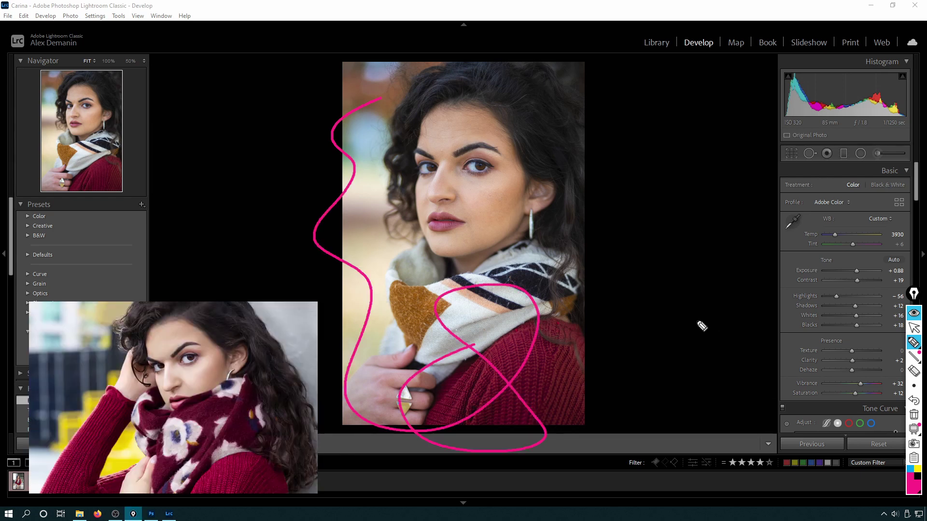
pyautogui.moveTo(917, 360)
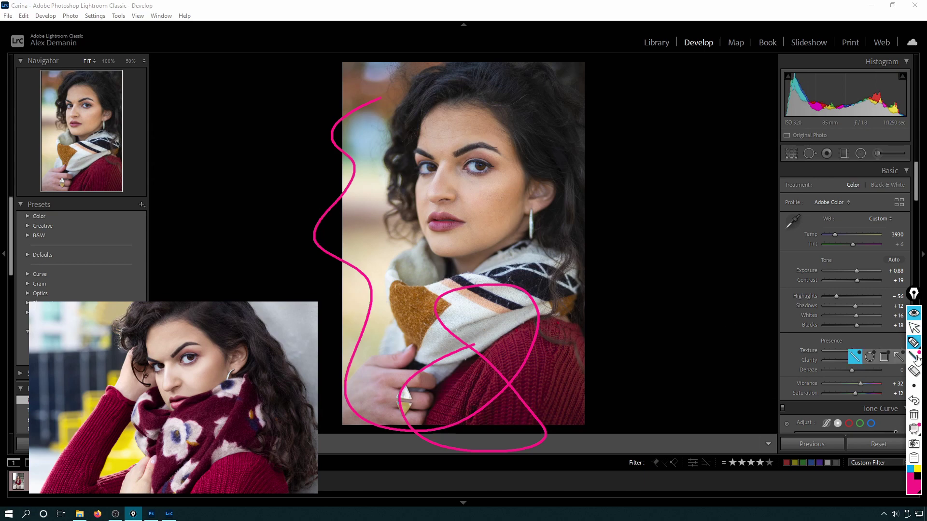
pyautogui.click(914, 414)
# View the last four-star photo, filter to three-star photos and advance to the red dress shot beside the containers.
pyautogui.press('Right')
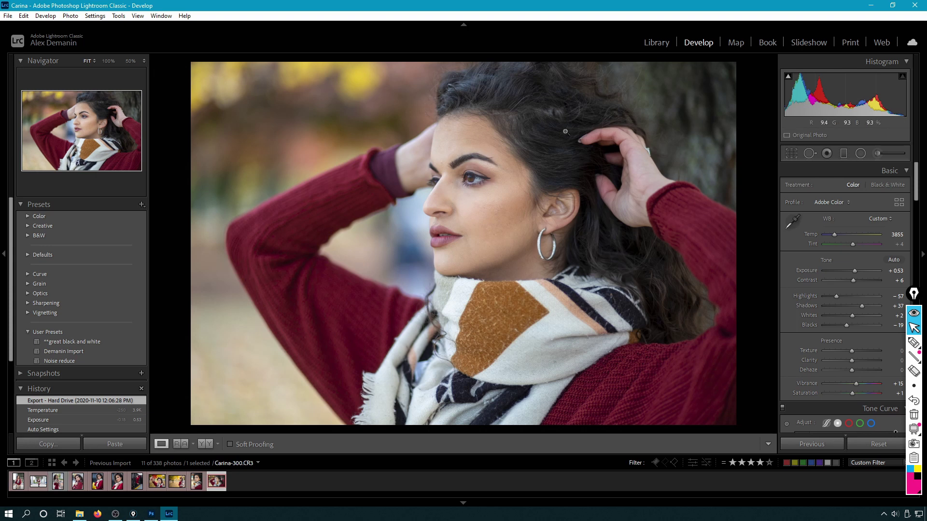
pyautogui.click(751, 463)
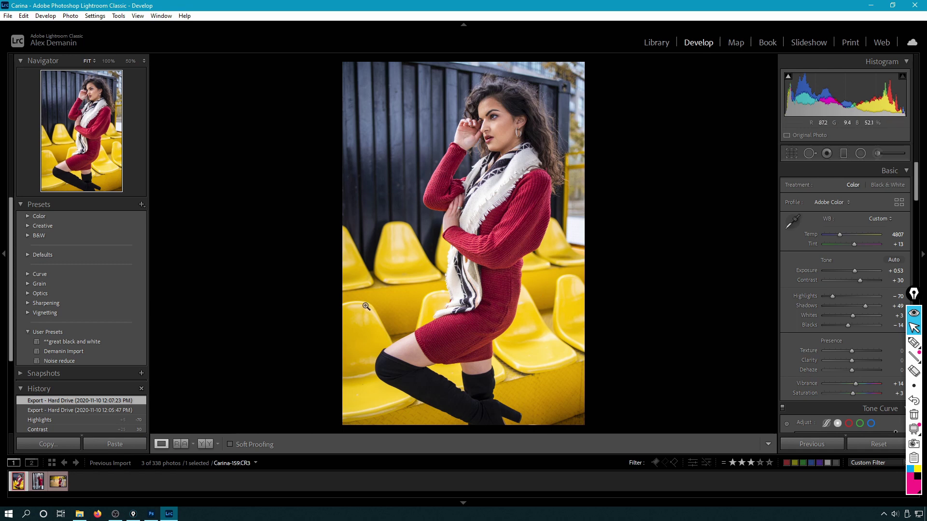
pyautogui.click(114, 445)
pyautogui.press('Right')
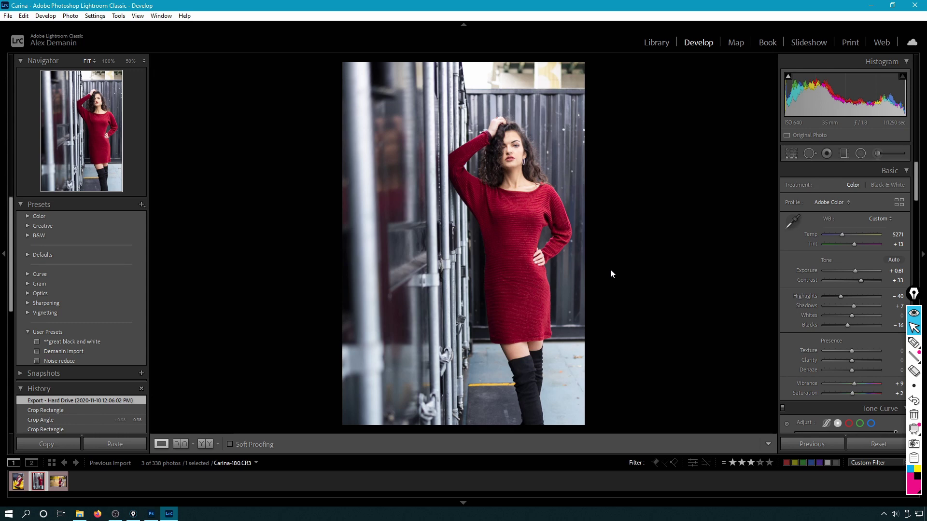
# Filter to two-star photos and view them in Develop, from the underpass full-length shot through the scarf portraits to the container shots.
pyautogui.press('Right')
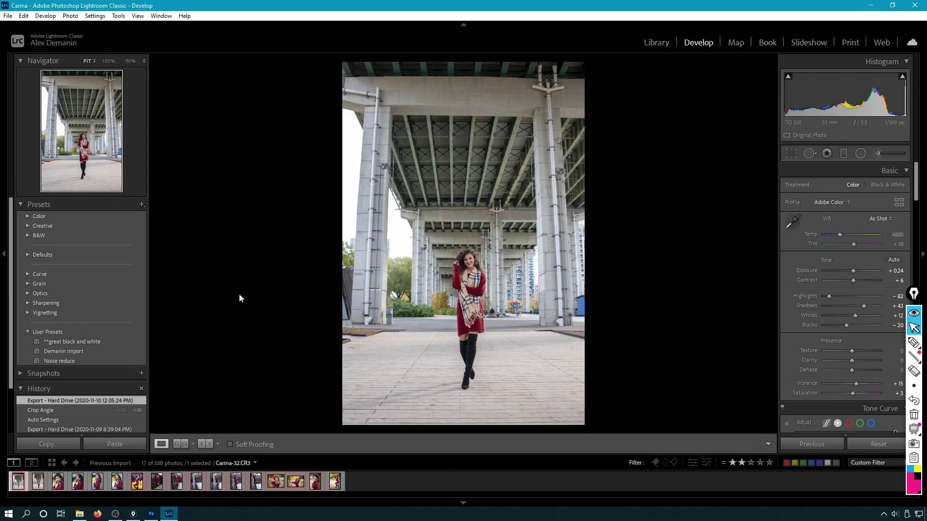
pyautogui.press('Right')
pyautogui.press('Right')
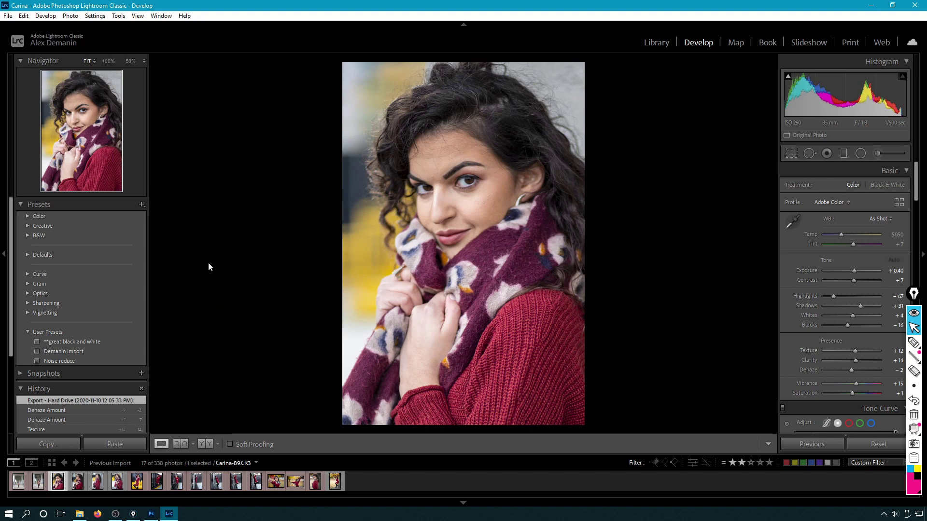
pyautogui.press('Right')
pyautogui.press('Right')
pyautogui.press('Right')
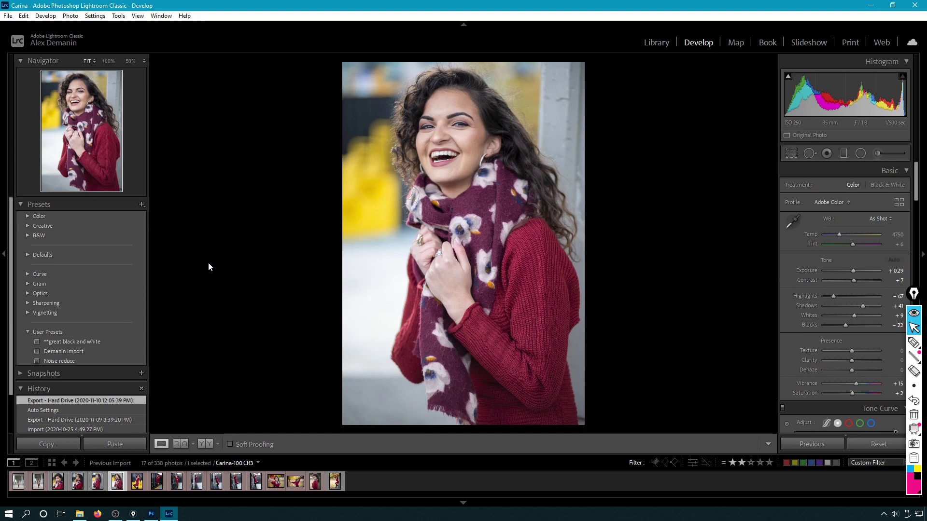
pyautogui.press('Right')
pyautogui.press('Right')
pyautogui.press('Right')
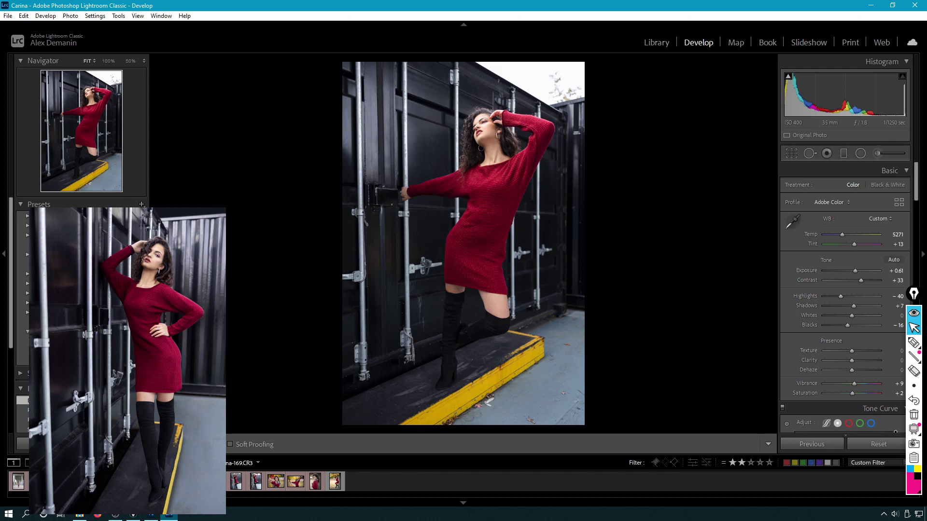
# Advance to the leaning red dress shot, mark the empty container background with the annotation pen and clear the mark.
pyautogui.press('Right')
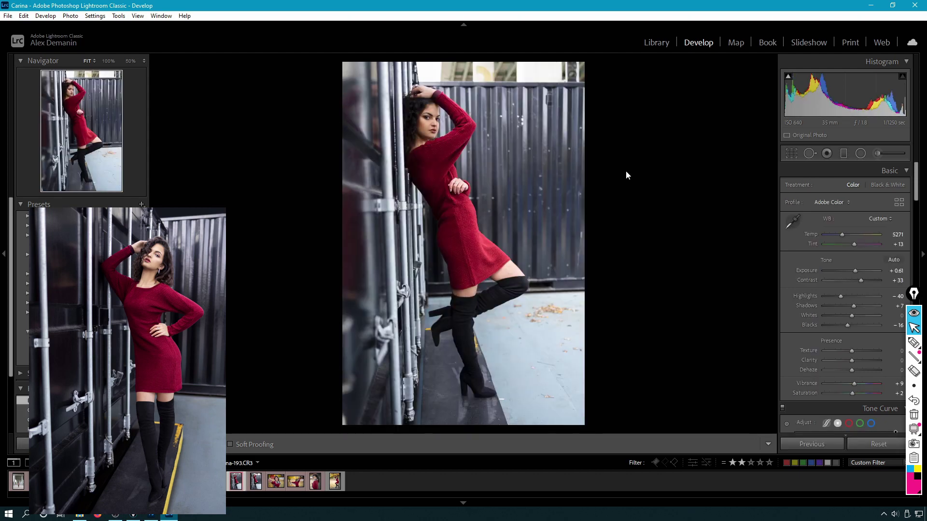
pyautogui.hotkey('ctrl', 'shift', 'h')
pyautogui.moveTo(504, 91)
pyautogui.mouseDown()
pyautogui.moveTo(534, 86)
pyautogui.moveTo(586, 208)
pyautogui.moveTo(532, 427)
pyautogui.mouseUp()
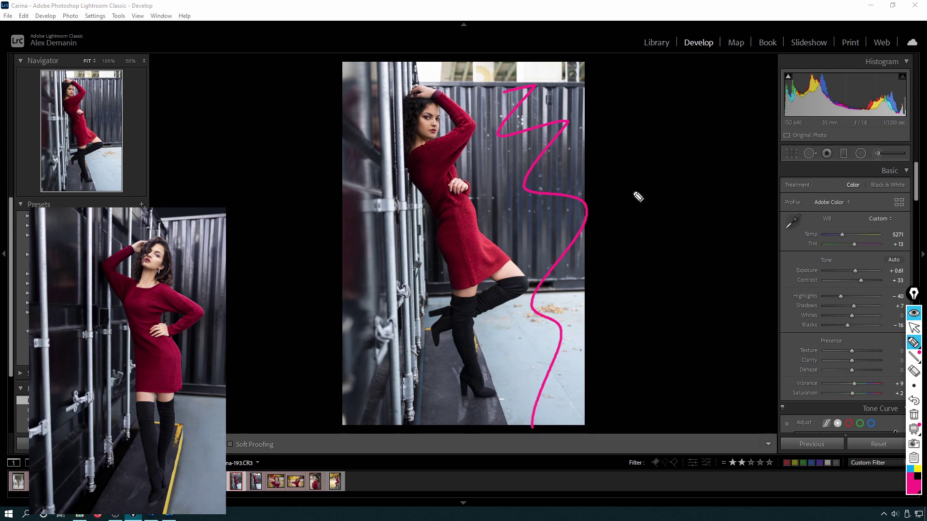
pyautogui.press('Escape')
# Unlock the crop's aspect ratio and trim the empty container background beside the model in the leaning red dress shot.
pyautogui.press('r')
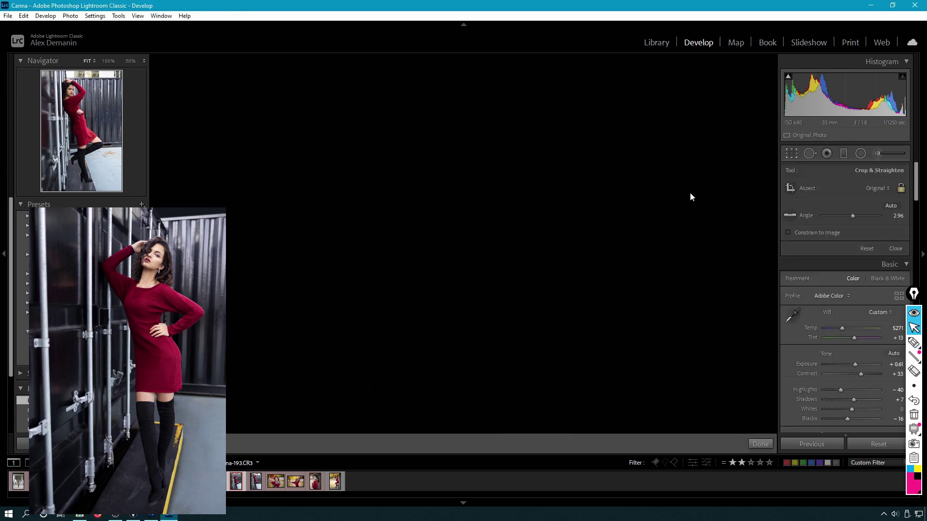
pyautogui.click(901, 188)
pyautogui.moveTo(570, 257); pyautogui.dragTo(530, 256)
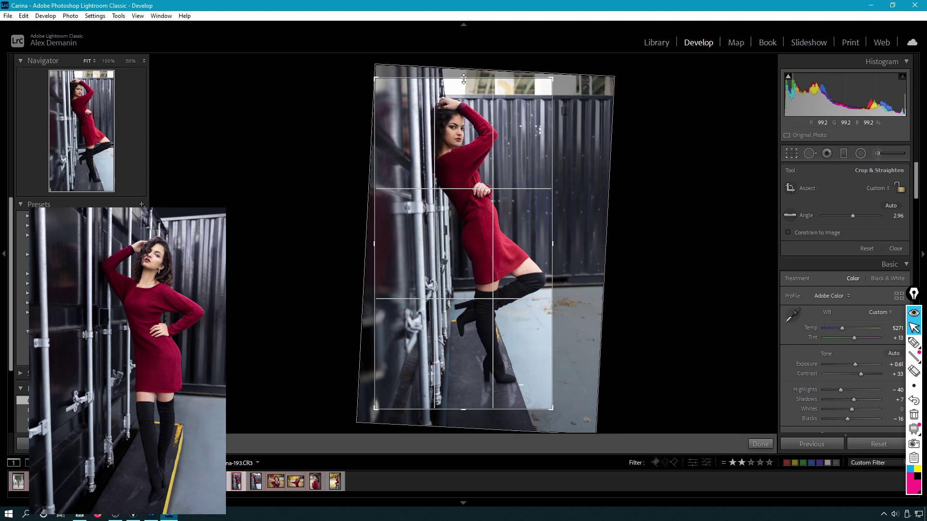
pyautogui.press('Return')
# Draw a wavy annotation stroke in the empty area beside the container edge of the cropped photo and clear it.
pyautogui.hotkey('ctrl', 'shift', 'p')
pyautogui.moveTo(352, 73)
pyautogui.mouseDown()
pyautogui.moveTo(321, 114)
pyautogui.moveTo(308, 383)
pyautogui.mouseUp()
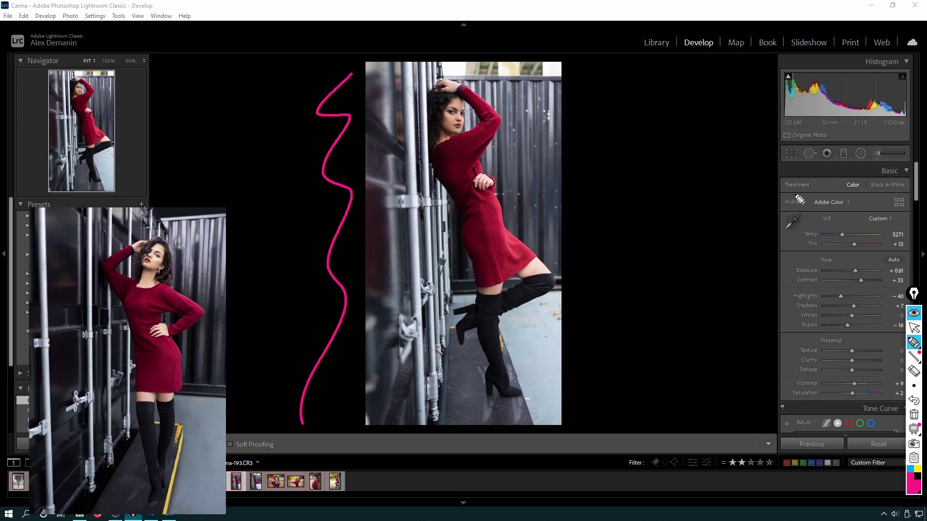
pyautogui.click(914, 328)
# View the remaining two-star autumn park photos, filter to five-star photos and hide the annotation tools.
pyautogui.press('Right')
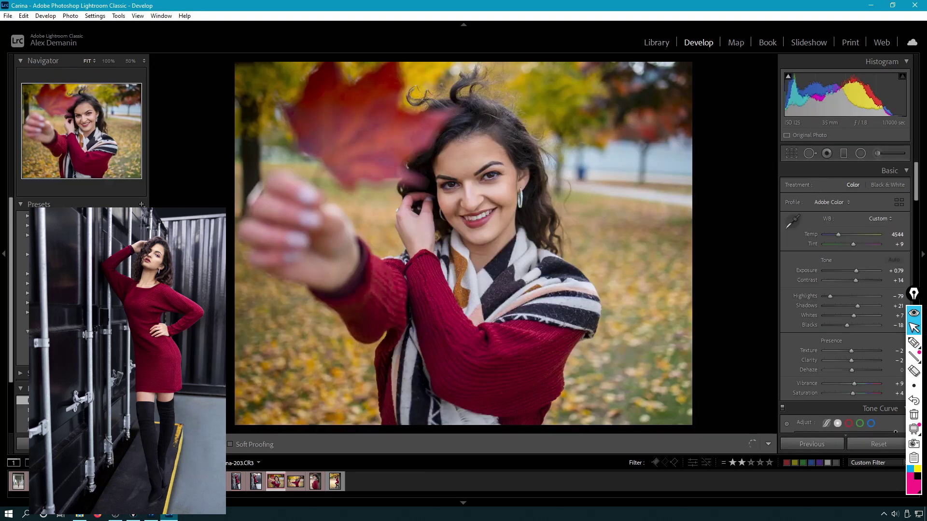
pyautogui.press('Right')
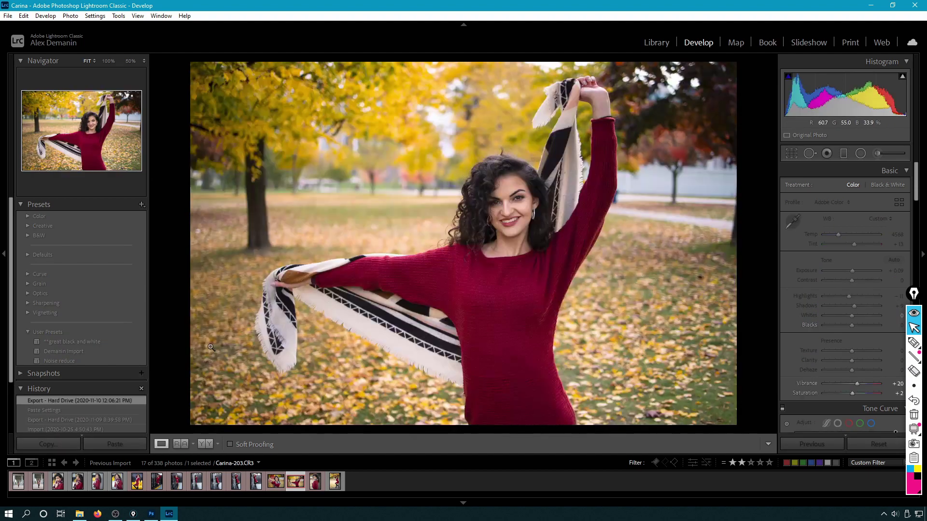
pyautogui.press('Right')
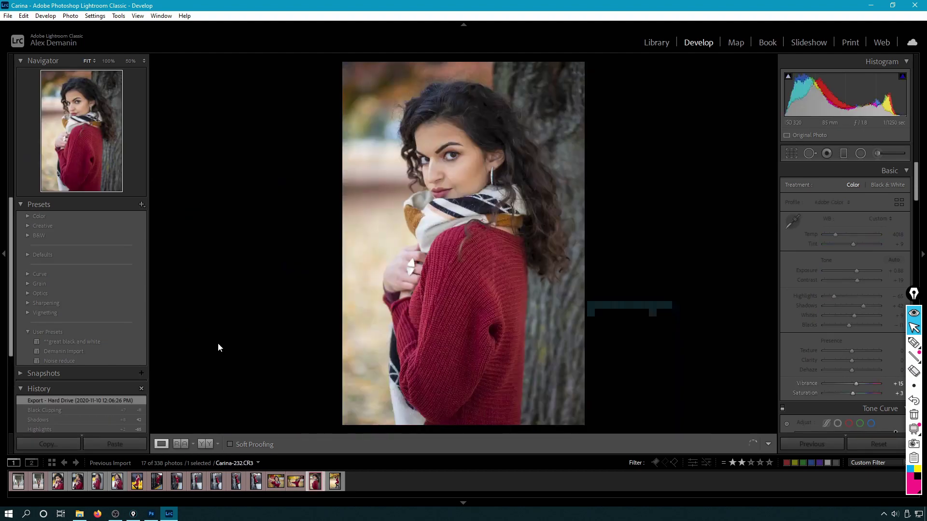
pyautogui.press('Right')
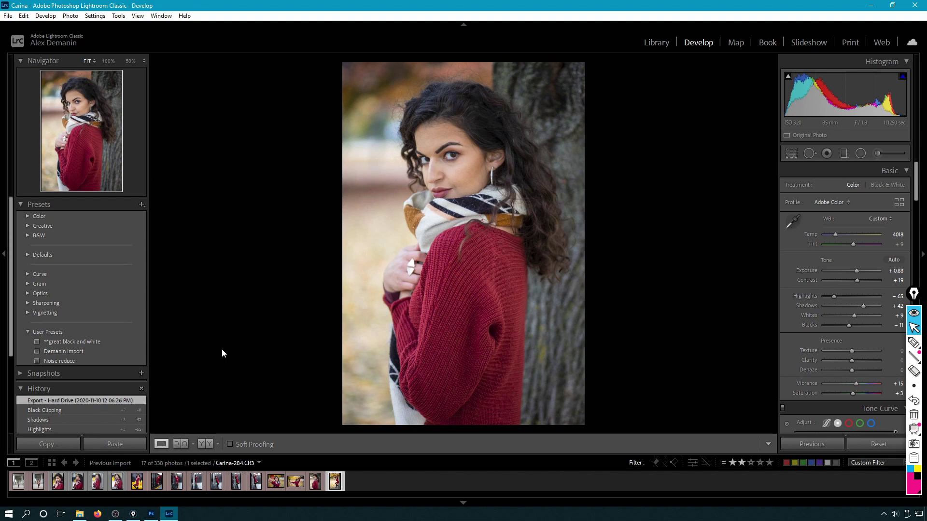
pyautogui.click(768, 463)
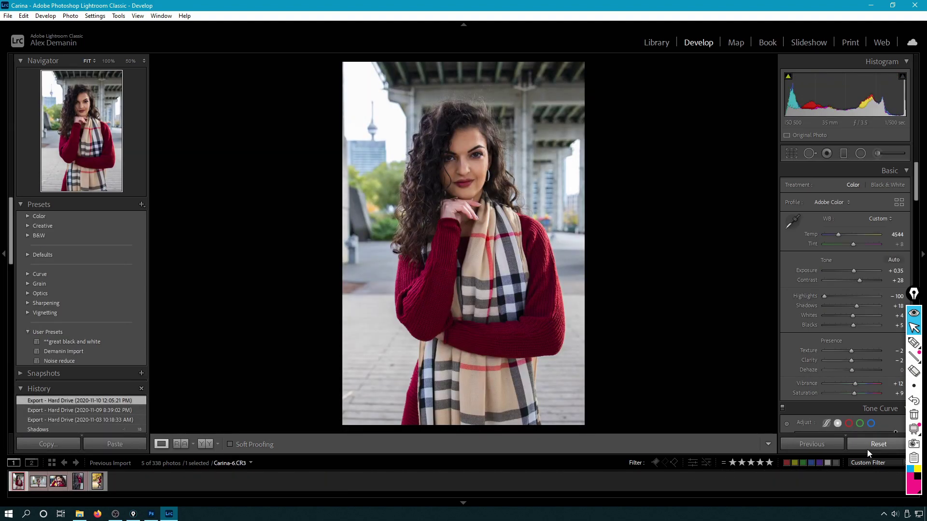
pyautogui.click(914, 313)
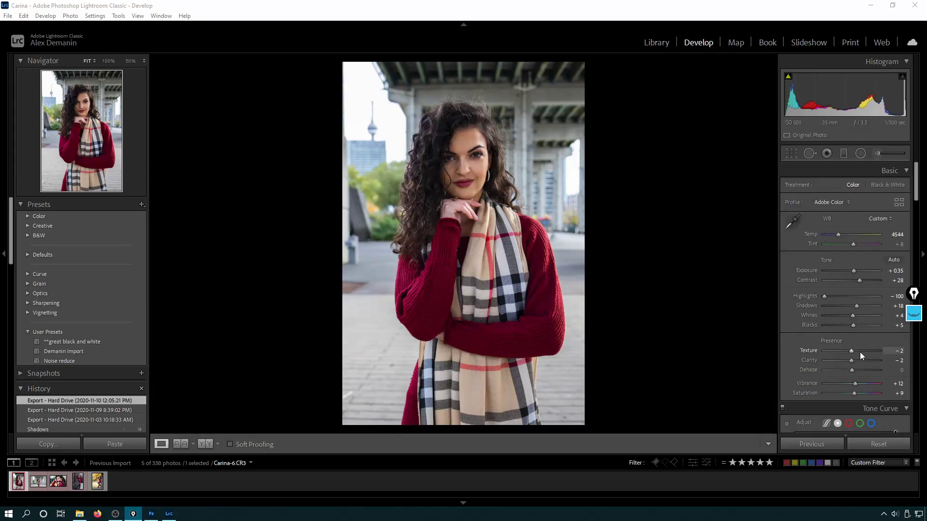
# Compare the two five-star underpass photos with their unedited versions by resetting each one's settings and undoing the reset.
pyautogui.click(879, 444)
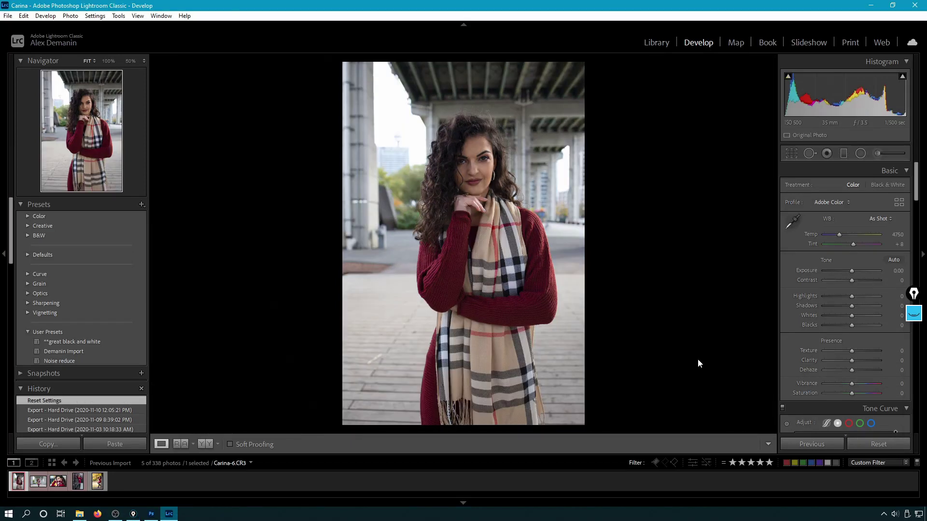
pyautogui.hotkey('ctrl', 'z')
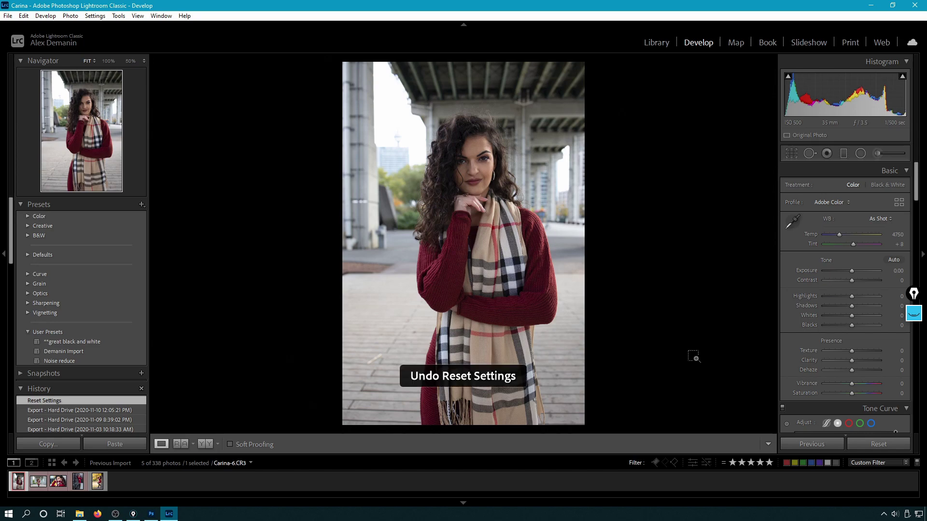
pyautogui.press('Right')
pyautogui.click(879, 444)
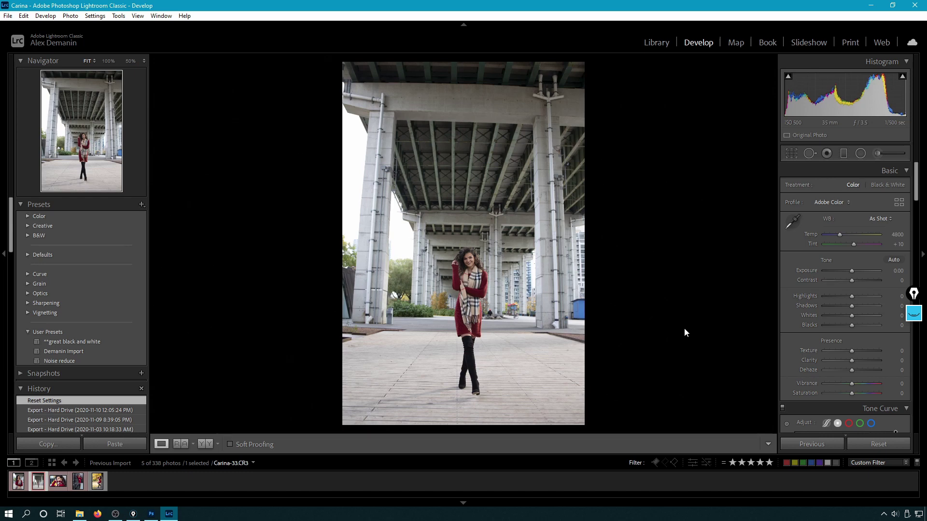
pyautogui.hotkey('ctrl', 'z')
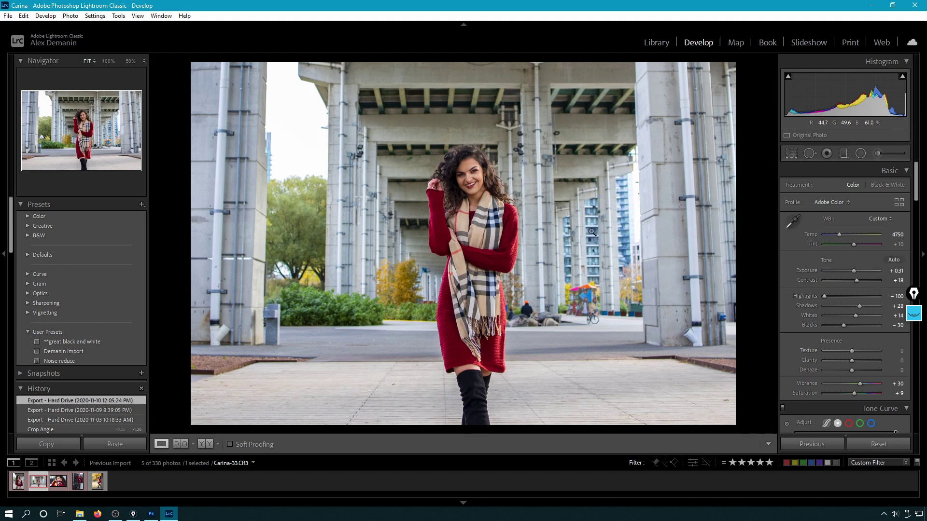
# Compare the purple scarf portrait with its reset version, undo the reset and inspect the eyes at 100%.
pyautogui.press('Right')
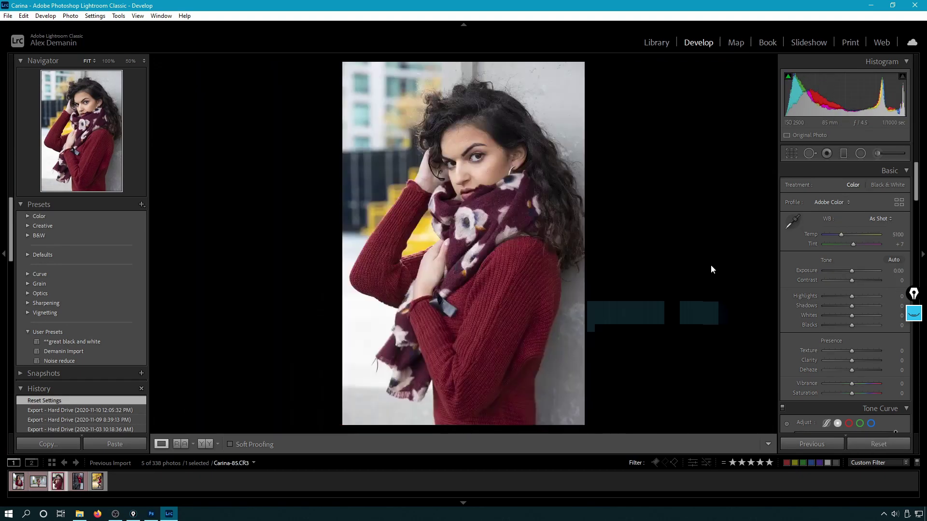
pyautogui.hotkey('ctrl', 'z')
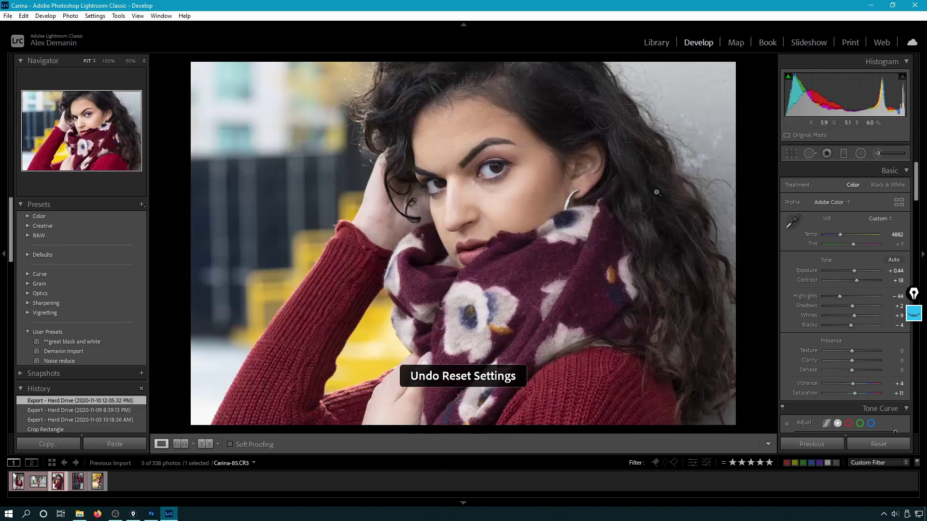
pyautogui.click(485, 165)
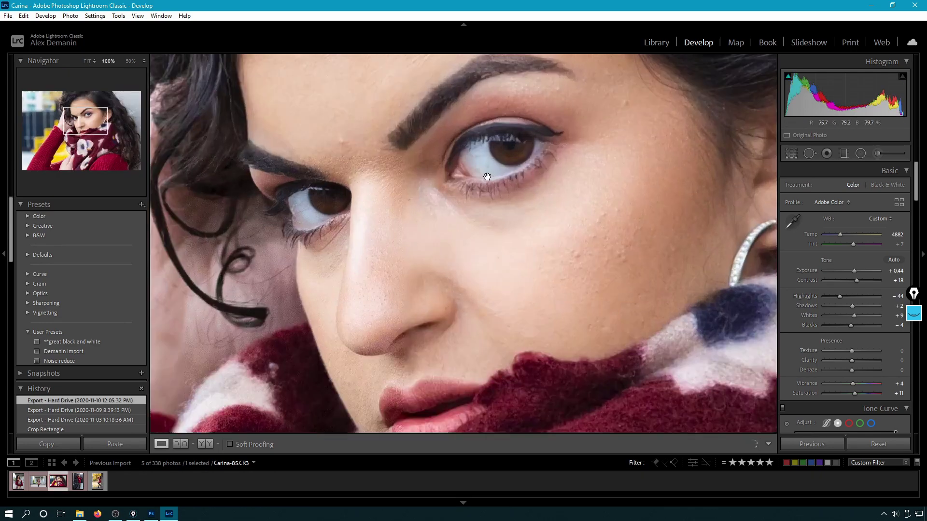
pyautogui.click(488, 175)
pyautogui.click(521, 184)
pyautogui.click(522, 183)
# Compare the five-star container and autumn tree photos with their unedited versions by resetting each and undoing the reset.
pyautogui.press('Right')
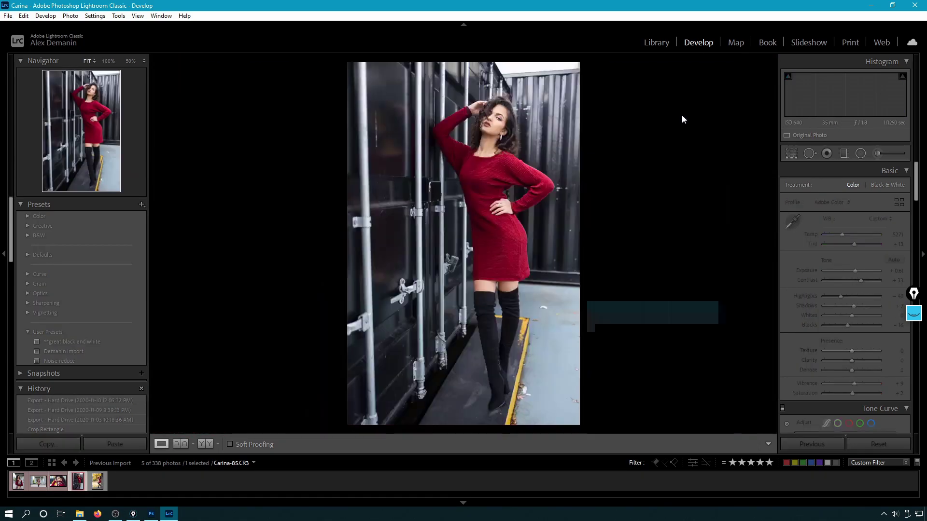
pyautogui.click(877, 444)
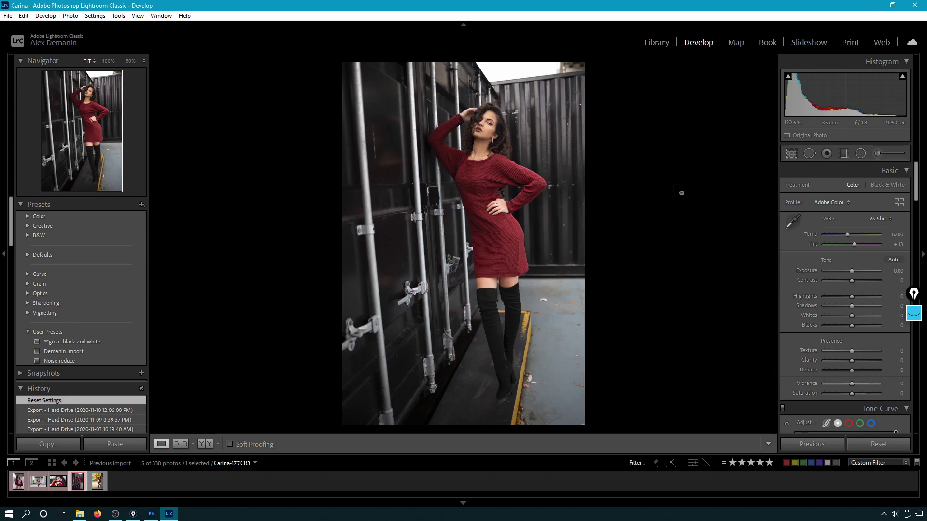
pyautogui.hotkey('ctrl', 'z')
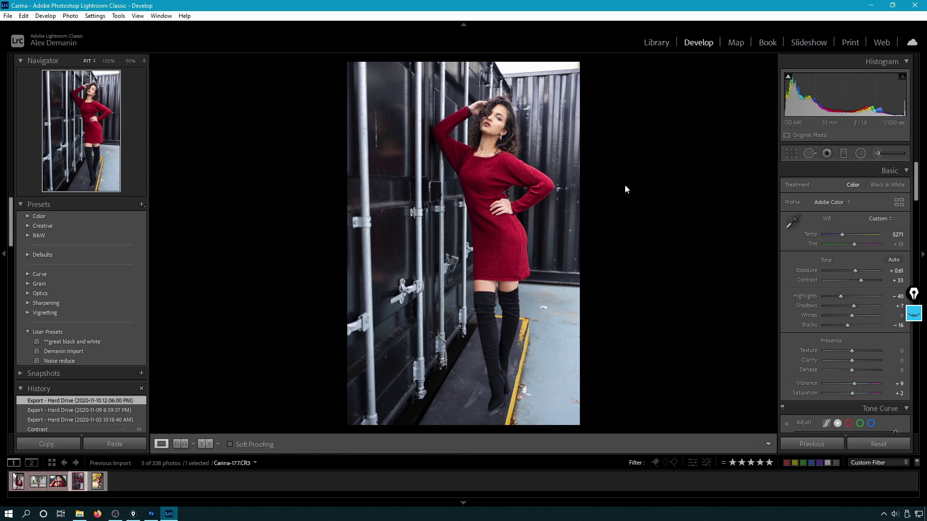
pyautogui.press('Right')
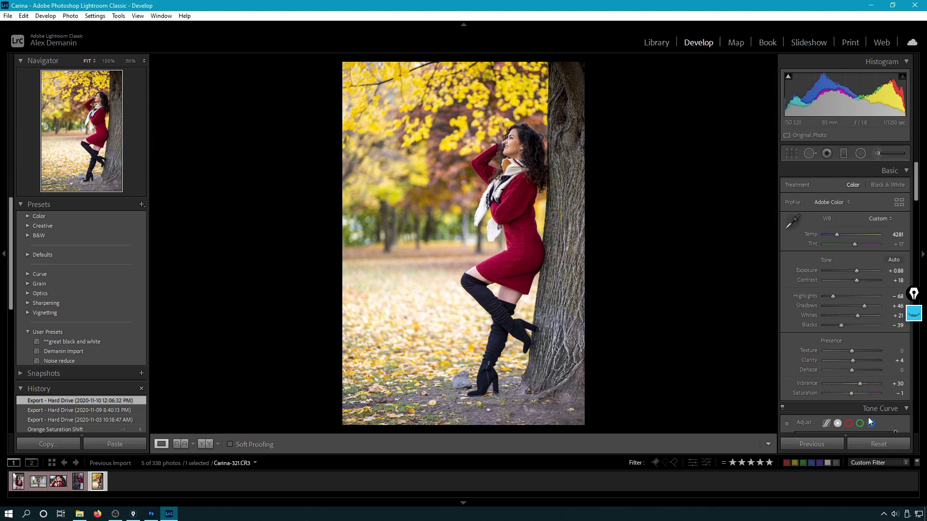
pyautogui.hotkey('ctrl', 'shift', 'r')
pyautogui.hotkey('ctrl', 'z')
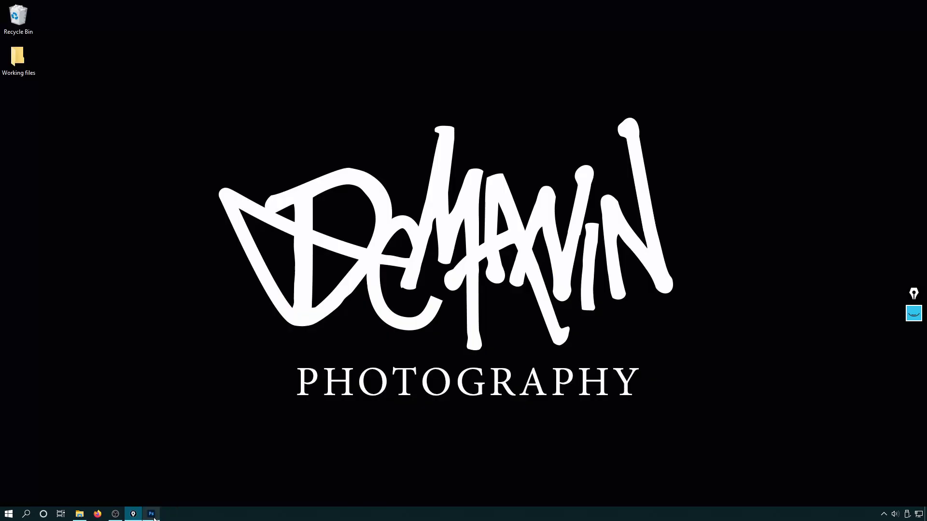
# Switch to Photoshop and toggle the Levels 1 layer's visibility in Carina-33.TIF to compare the retouched photo with the Background layer.
pyautogui.click(151, 514)
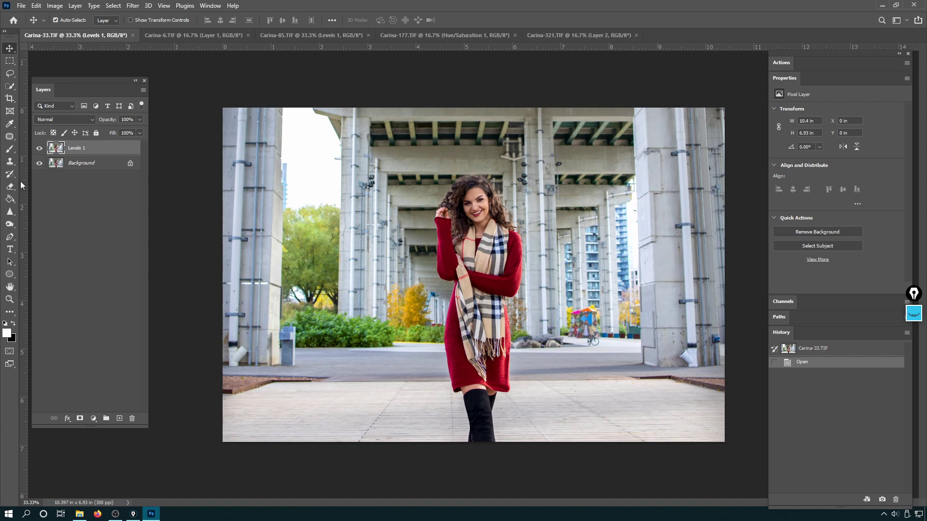
pyautogui.click(40, 152)
pyautogui.click(40, 152)
pyautogui.click(39, 152)
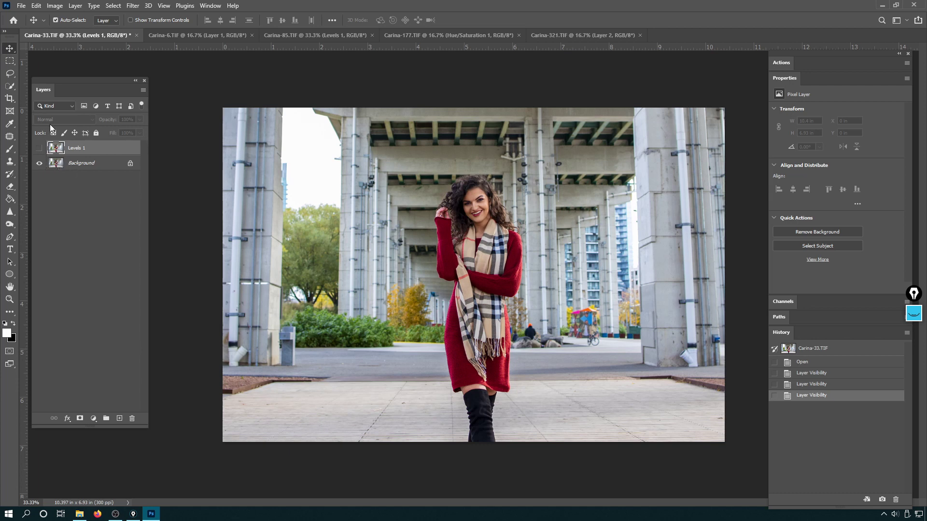
pyautogui.click(40, 150)
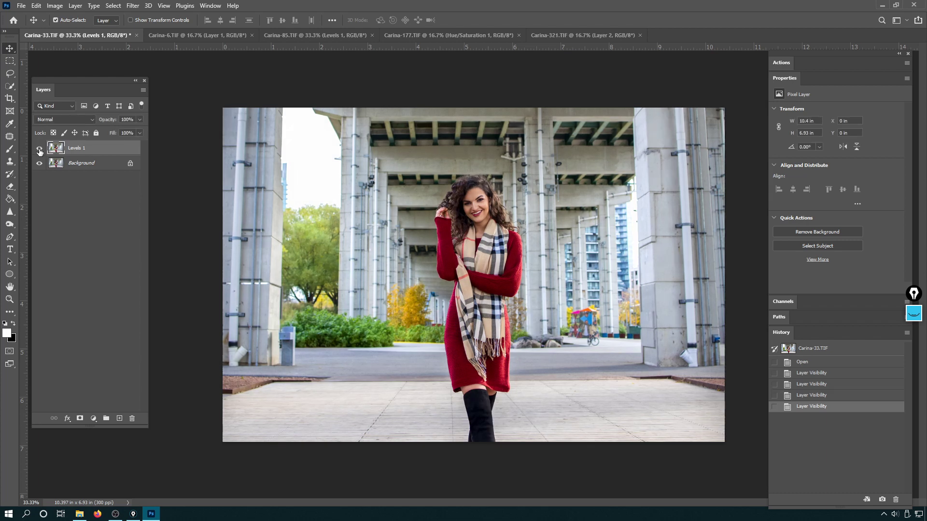
pyautogui.click(39, 149)
pyautogui.click(39, 149)
pyautogui.click(40, 149)
pyautogui.click(40, 149)
pyautogui.click(40, 150)
pyautogui.click(41, 150)
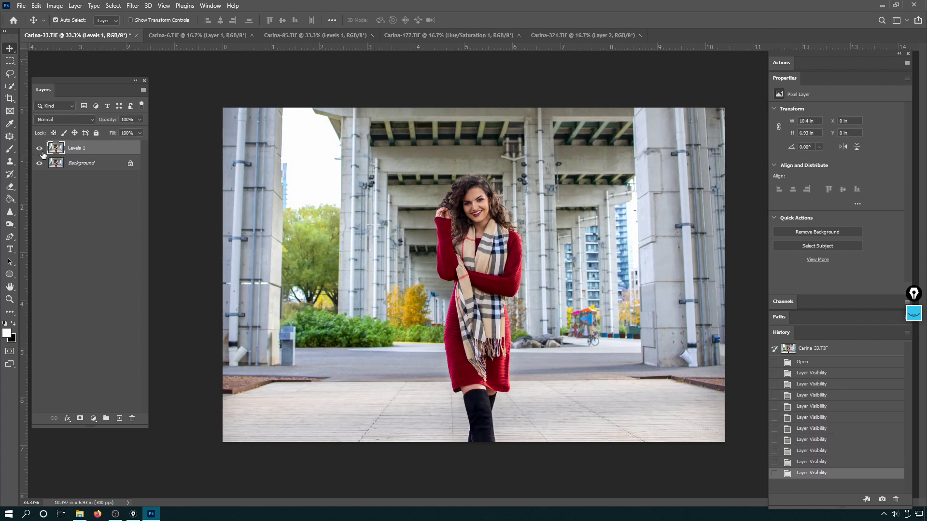
pyautogui.click(43, 153)
pyautogui.click(43, 154)
pyautogui.click(44, 156)
pyautogui.click(41, 153)
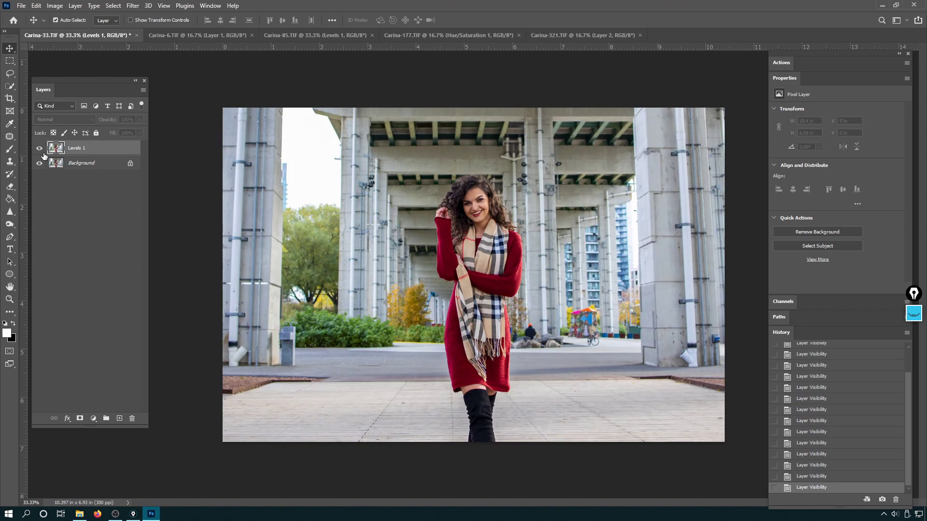
pyautogui.click(40, 154)
pyautogui.click(40, 153)
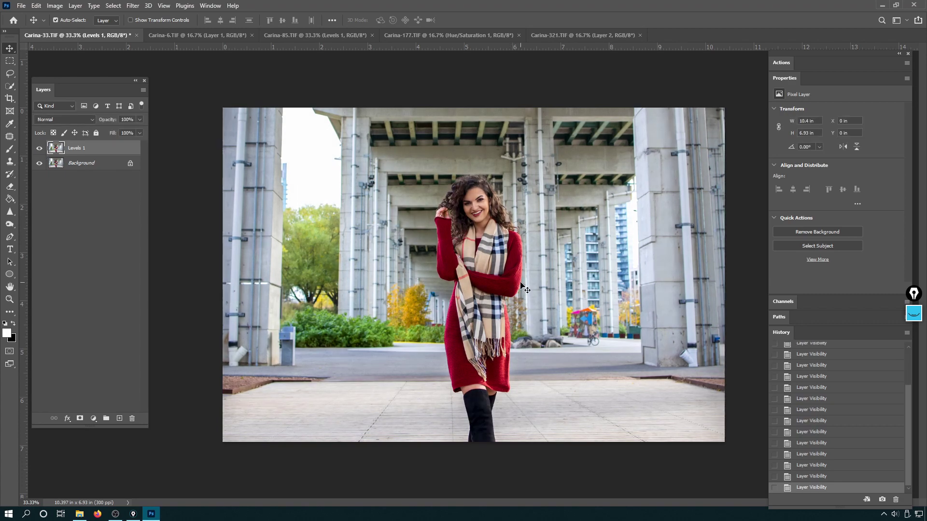
# Enlarge the underpass photo, circle the people behind the model with the annotation pen and toggle the Levels 1 layer to compare their removal.
pyautogui.hotkey('ctrl', '+')
pyautogui.press('Tab')
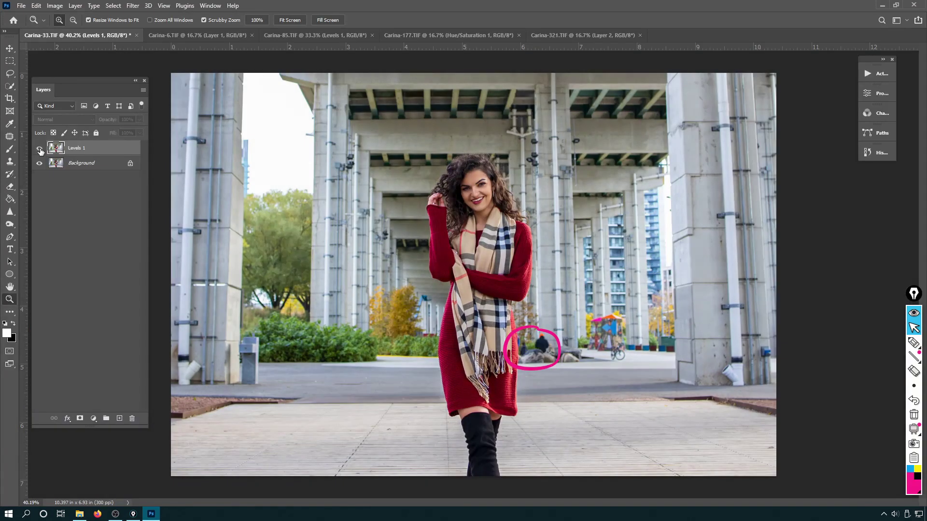
pyautogui.click(40, 150)
pyautogui.click(40, 150)
pyautogui.click(40, 150)
pyautogui.click(40, 150)
pyautogui.click(40, 151)
pyautogui.click(40, 151)
pyautogui.click(40, 151)
pyautogui.click(40, 151)
pyautogui.click(40, 151)
pyautogui.click(40, 151)
pyautogui.click(39, 152)
pyautogui.click(39, 151)
pyautogui.click(40, 151)
pyautogui.click(39, 151)
pyautogui.click(40, 152)
pyautogui.click(39, 151)
pyautogui.click(39, 154)
pyautogui.click(40, 154)
pyautogui.click(39, 154)
pyautogui.click(39, 154)
pyautogui.click(39, 154)
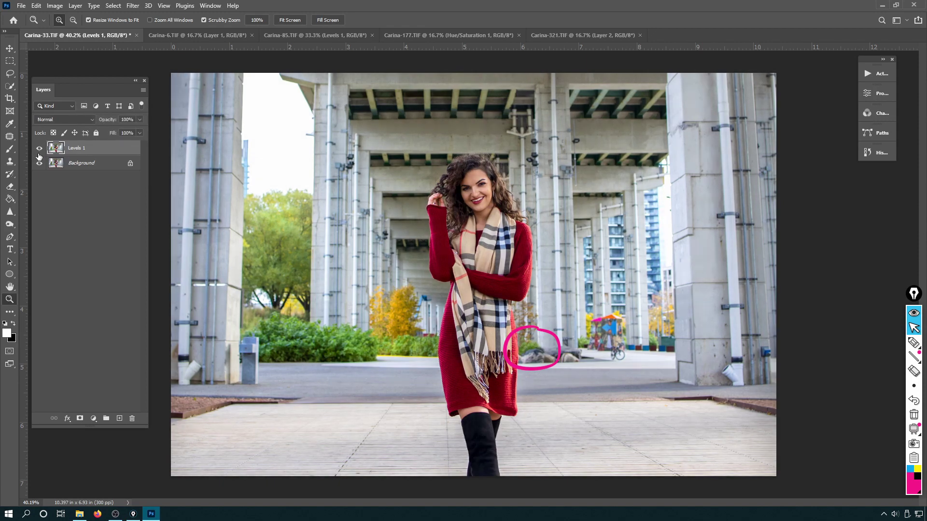
# Toggle the Levels 1 layer's visibility repeatedly in the underpass photo to compare the circled background area beside the model's dress.
pyautogui.click(39, 154)
pyautogui.click(39, 154)
pyautogui.click(39, 154)
pyautogui.click(39, 155)
pyautogui.click(39, 155)
pyautogui.click(39, 155)
pyautogui.click(39, 155)
pyautogui.click(39, 156)
pyautogui.click(39, 157)
pyautogui.click(39, 158)
pyautogui.click(39, 159)
pyautogui.click(39, 160)
pyautogui.click(39, 159)
pyautogui.click(39, 160)
# Circle the foreground paving and the large right-hand pillar with the annotation pen and toggle the Levels 1 layer to compare them.
pyautogui.moveTo(372, 408)
pyautogui.mouseDown()
pyautogui.moveTo(320, 414)
pyautogui.moveTo(414, 420)
pyautogui.moveTo(379, 403)
pyautogui.mouseUp()
pyautogui.moveTo(746, 249)
pyautogui.mouseDown()
pyautogui.moveTo(751, 179)
pyautogui.moveTo(690, 323)
pyautogui.moveTo(734, 204)
pyautogui.mouseUp()
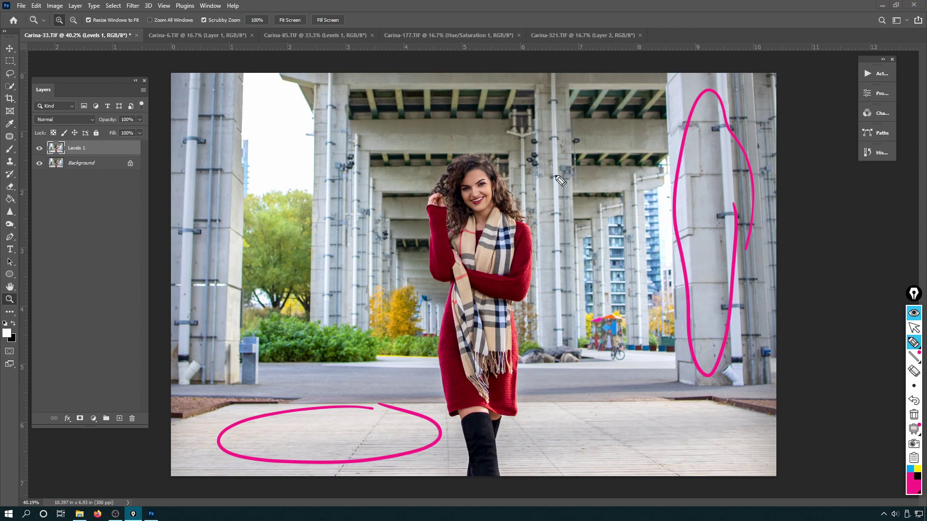
pyautogui.click(914, 330)
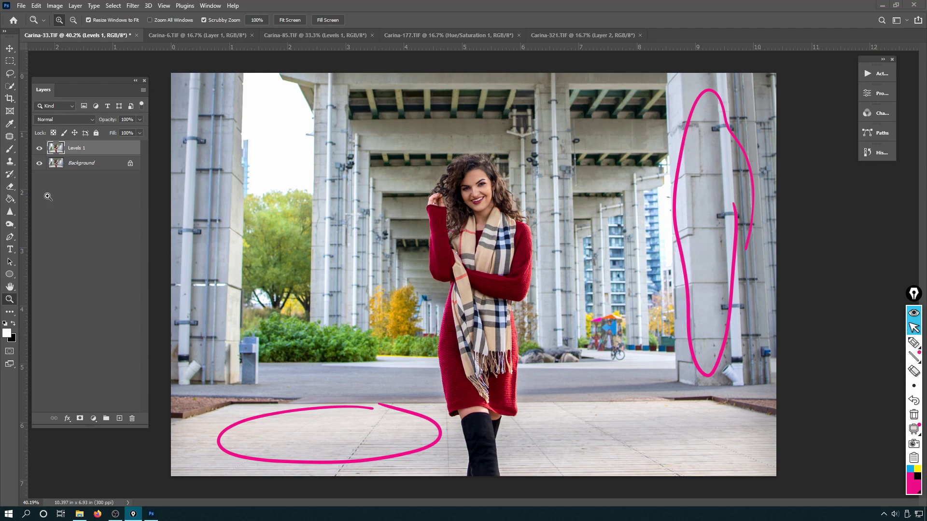
pyautogui.click(39, 150)
pyautogui.click(39, 150)
pyautogui.click(39, 149)
pyautogui.click(39, 150)
pyautogui.click(39, 153)
pyautogui.click(39, 153)
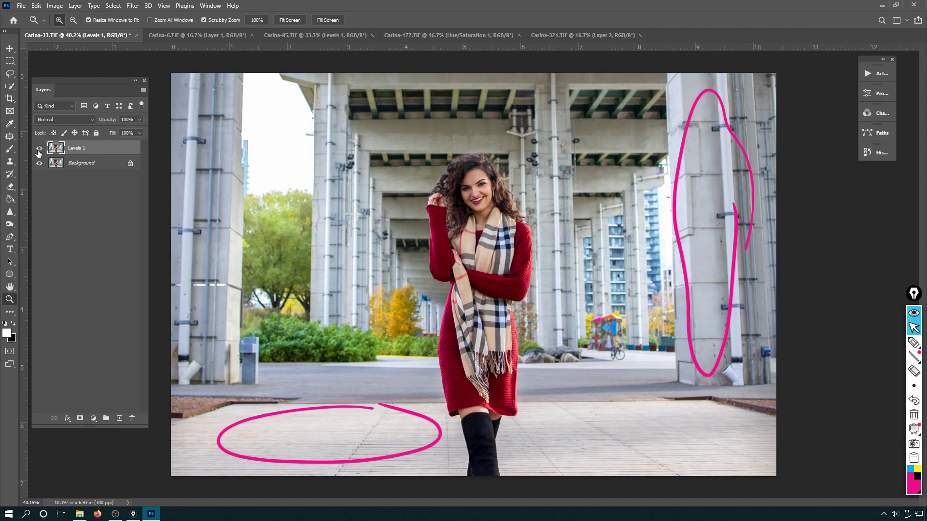
pyautogui.click(38, 151)
pyautogui.click(39, 151)
pyautogui.click(39, 152)
pyautogui.click(39, 151)
pyautogui.click(39, 152)
pyautogui.click(39, 153)
pyautogui.click(40, 152)
# Circle the model's boots with the annotation pen and toggle the Levels 1 layer to compare their retouching.
pyautogui.click(914, 343)
pyautogui.moveTo(487, 405)
pyautogui.mouseDown()
pyautogui.moveTo(472, 484)
pyautogui.moveTo(497, 410)
pyautogui.mouseUp()
pyautogui.click(914, 328)
pyautogui.click(40, 150)
pyautogui.click(39, 149)
pyautogui.click(40, 150)
pyautogui.click(39, 149)
pyautogui.click(40, 151)
pyautogui.click(39, 151)
pyautogui.click(40, 151)
pyautogui.click(39, 150)
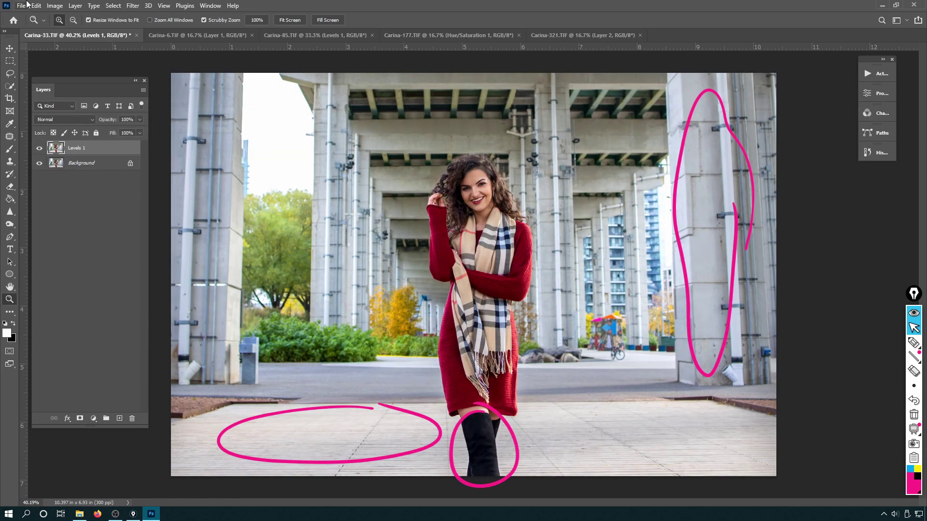
# Close Carina-33.TIF without saving its changes.
pyautogui.hotkey('ctrl', 'w')
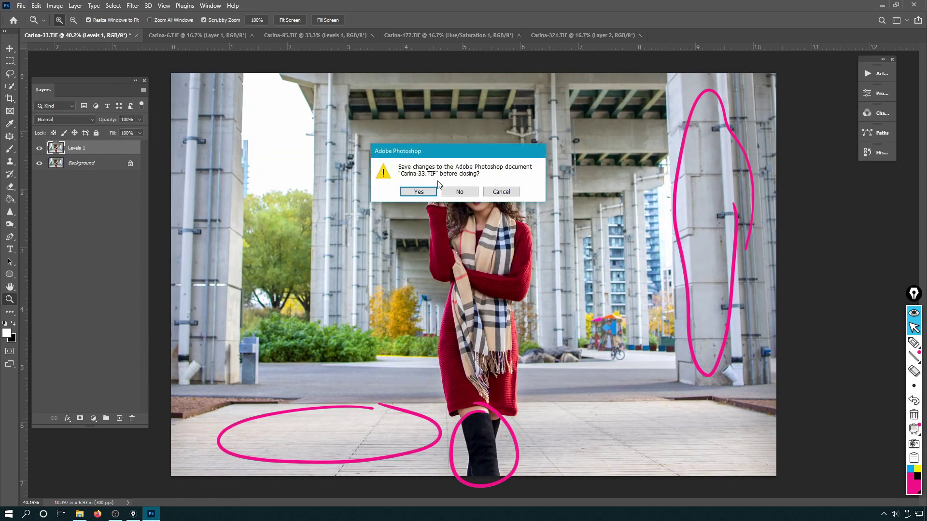
pyautogui.click(459, 191)
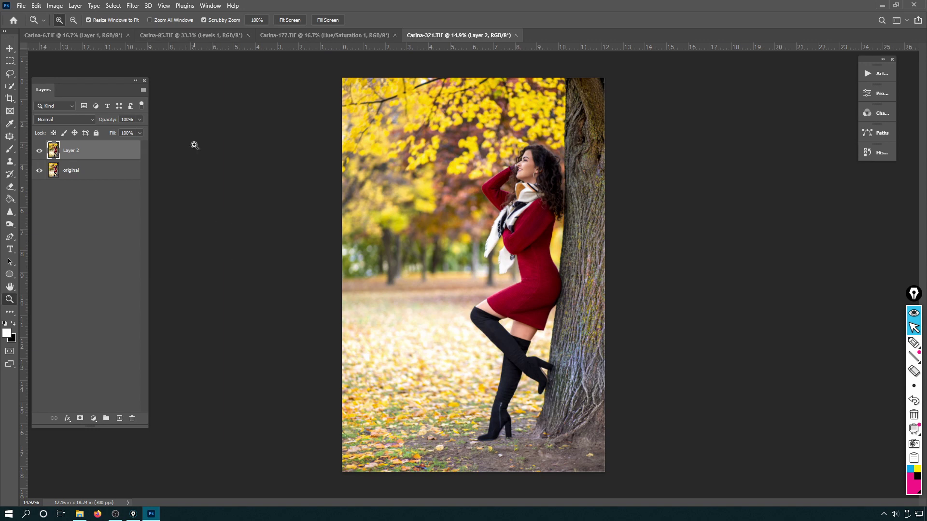
# Circle the tree trunk, the fallen leaves in the lower-left corner and the ground beside the boot in Carina-321.TIF with the annotation pen.
pyautogui.click(510, 169)
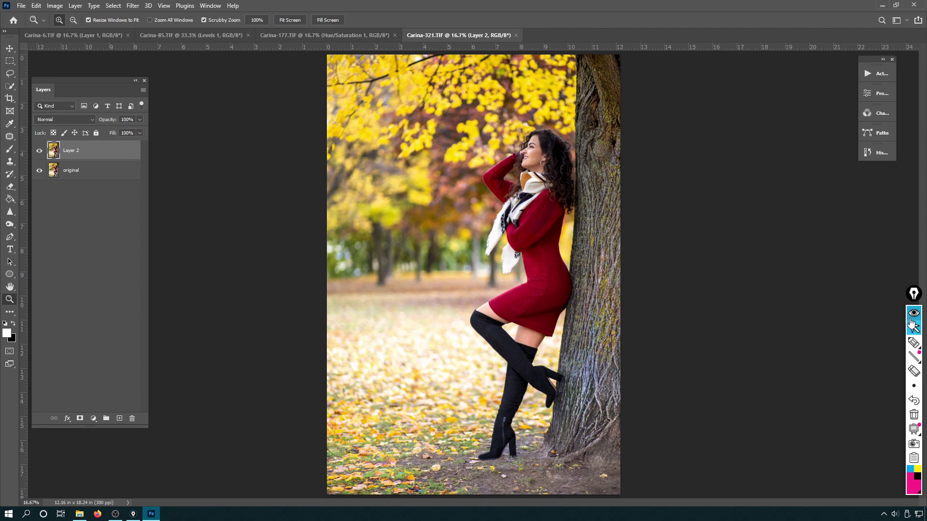
pyautogui.click(914, 342)
pyautogui.moveTo(618, 90)
pyautogui.mouseDown()
pyautogui.moveTo(564, 198)
pyautogui.moveTo(630, 171)
pyautogui.mouseUp()
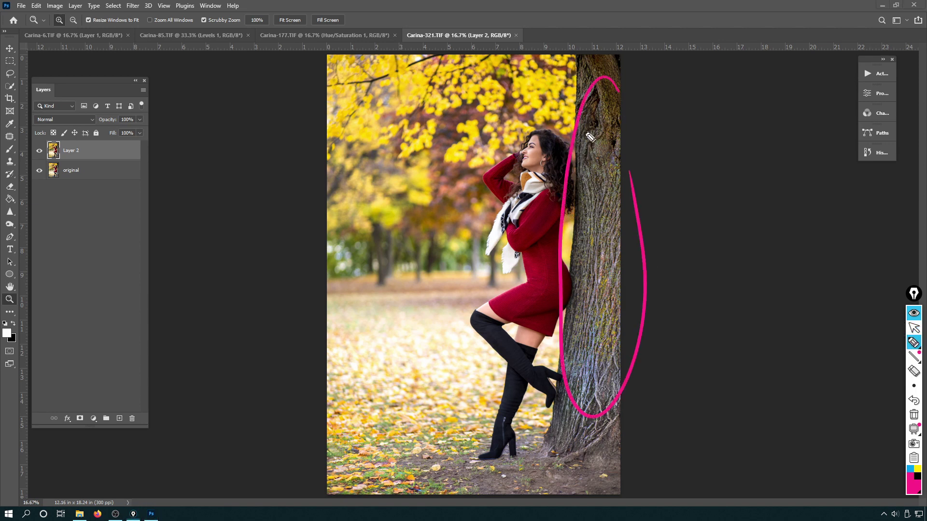
pyautogui.moveTo(384, 438); pyautogui.dragTo(377, 436)
pyautogui.moveTo(472, 428); pyautogui.dragTo(474, 427)
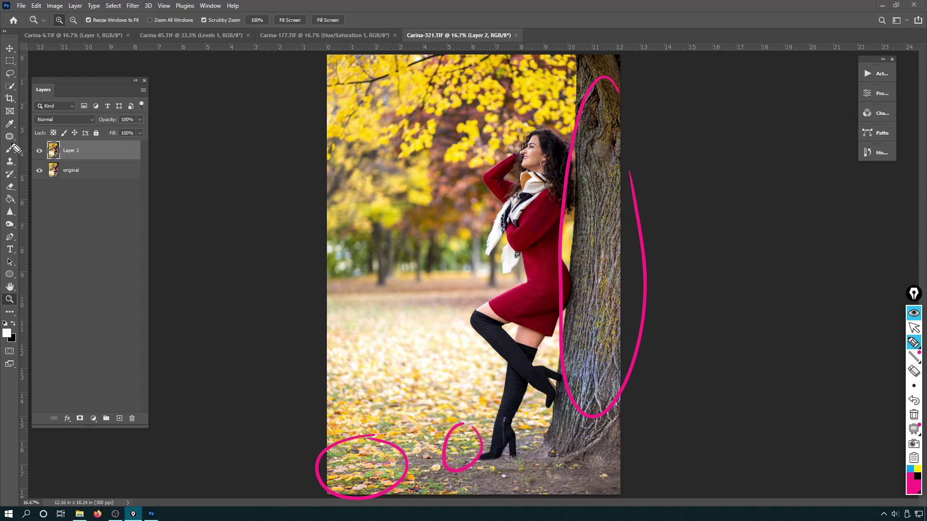
# Toggle Layer 2's visibility over the original layer to compare the circled areas of the autumn tree photo.
pyautogui.click(914, 328)
pyautogui.click(40, 152)
pyautogui.click(39, 151)
pyautogui.click(40, 152)
pyautogui.click(40, 152)
pyautogui.click(40, 151)
pyautogui.click(39, 151)
pyautogui.click(40, 152)
pyautogui.click(40, 152)
pyautogui.click(40, 152)
pyautogui.click(40, 152)
pyautogui.click(41, 153)
pyautogui.click(40, 152)
pyautogui.click(40, 153)
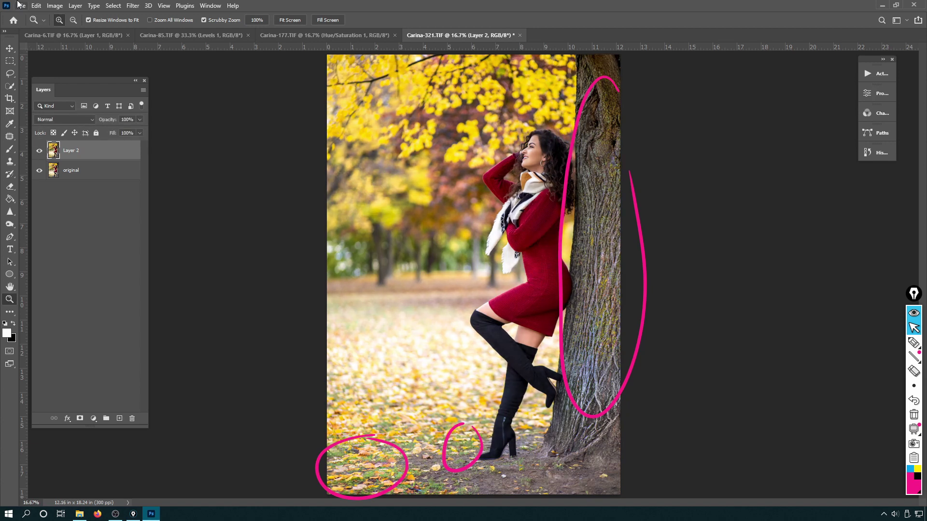
# Clear the pen annotations and toggle Layer 2 to compare the boots, legs and lower tree trunk at 66.7%.
pyautogui.click(914, 414)
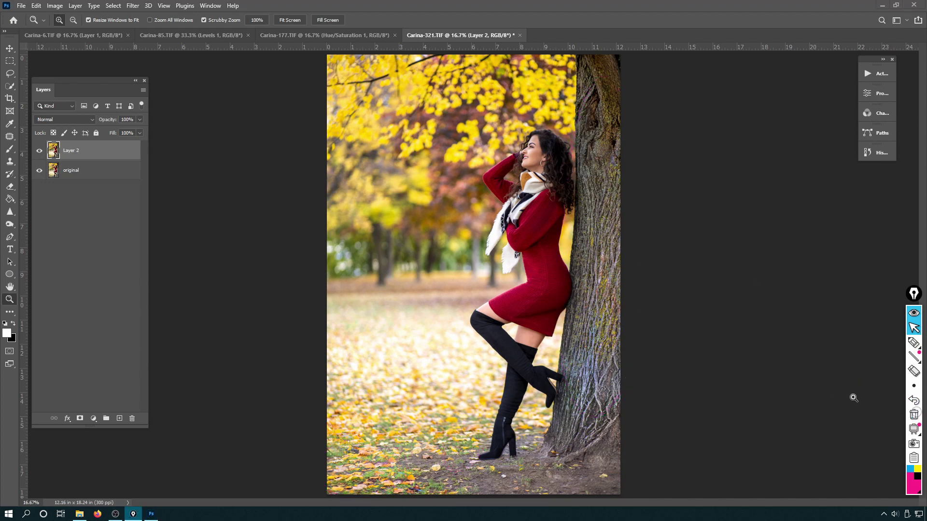
pyautogui.click(514, 402)
pyautogui.moveTo(514, 402); pyautogui.dragTo(514, 403)
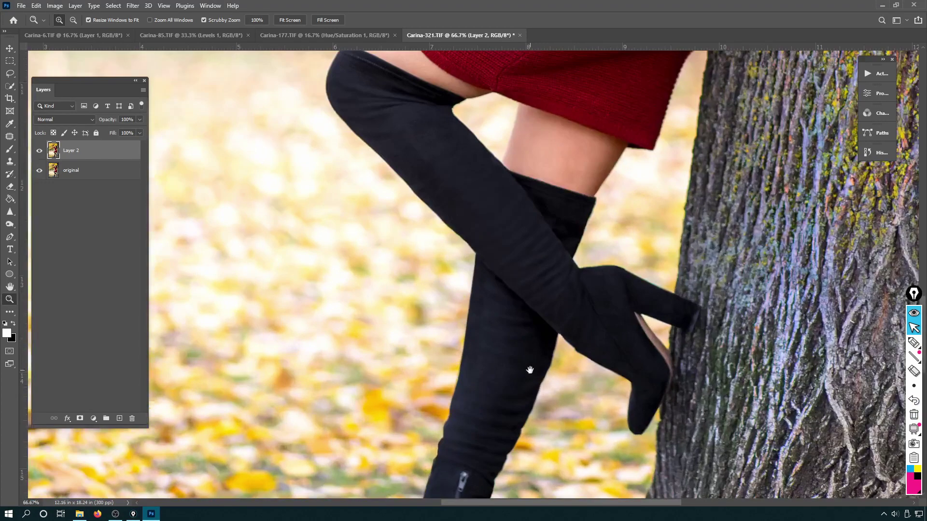
pyautogui.moveTo(396, 298); pyautogui.dragTo(384, 317)
pyautogui.click(39, 153)
pyautogui.click(39, 152)
pyautogui.click(39, 153)
pyautogui.click(39, 152)
pyautogui.click(39, 152)
pyautogui.click(38, 153)
pyautogui.click(39, 153)
pyautogui.click(40, 152)
pyautogui.click(39, 152)
pyautogui.click(39, 152)
# Toggle Layer 2 to compare the red dress's outline and texture and the tree bark with the original layer.
pyautogui.moveTo(473, 128); pyautogui.dragTo(342, 381)
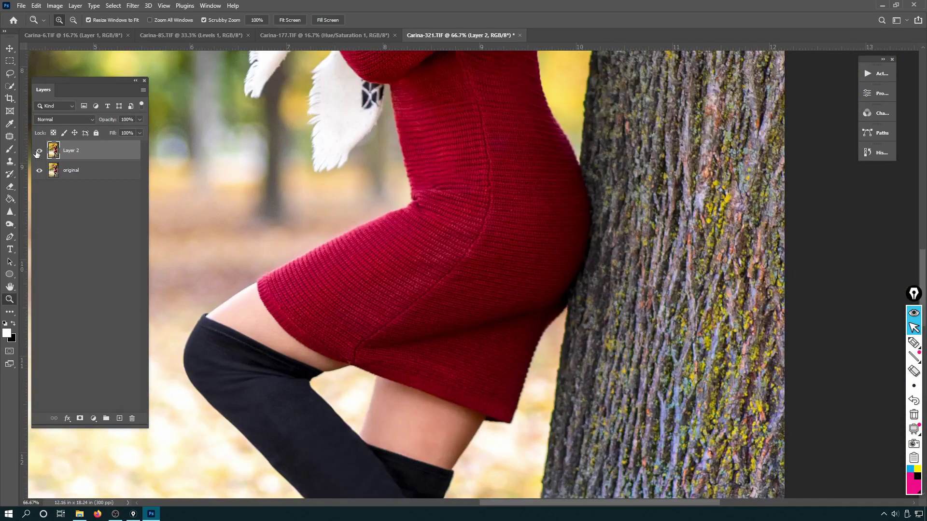
pyautogui.click(39, 152)
pyautogui.click(39, 153)
pyautogui.click(39, 152)
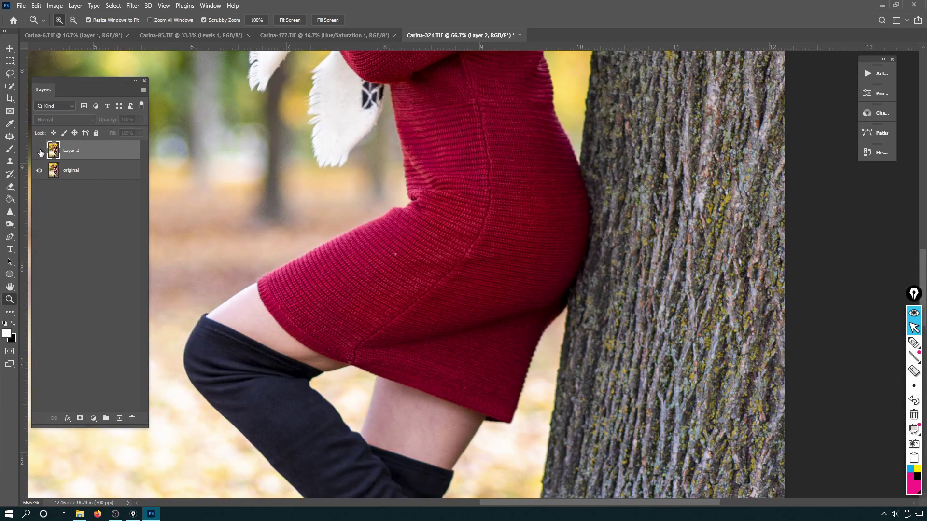
pyautogui.click(39, 153)
pyautogui.click(39, 153)
pyautogui.click(39, 153)
pyautogui.moveTo(296, 107); pyautogui.dragTo(279, 266)
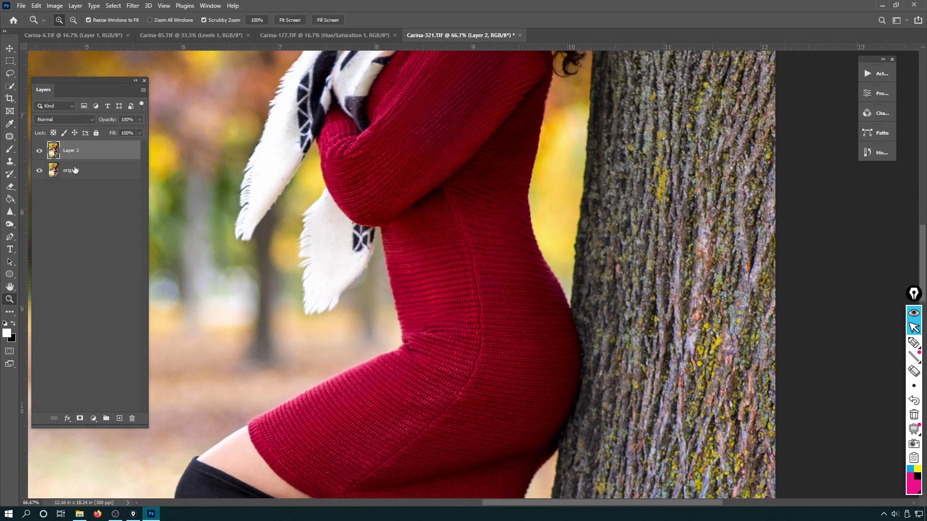
pyautogui.click(40, 153)
pyautogui.click(41, 153)
pyautogui.click(41, 153)
pyautogui.click(40, 153)
# Toggle Layer 2 to compare the scarf, sleeves and back of the sweater dress, moving up to the head.
pyautogui.scroll(5, 269, 135)
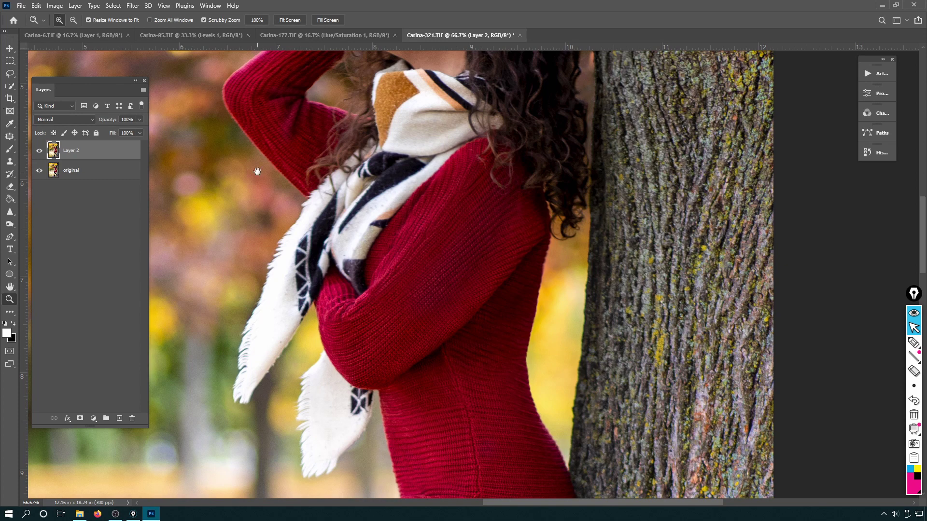
pyautogui.moveTo(257, 171); pyautogui.dragTo(262, 228)
pyautogui.click(39, 151)
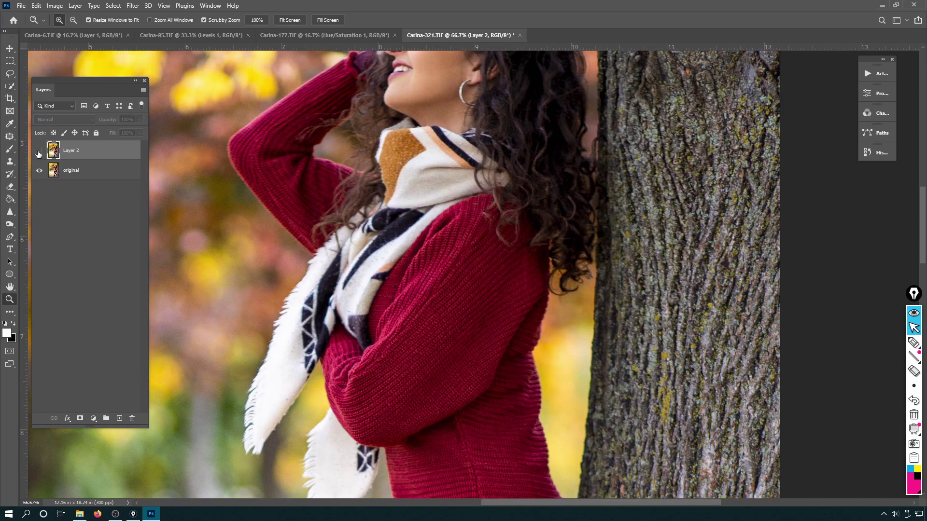
pyautogui.click(39, 151)
pyautogui.click(39, 151)
pyautogui.scroll(3, 288, 228)
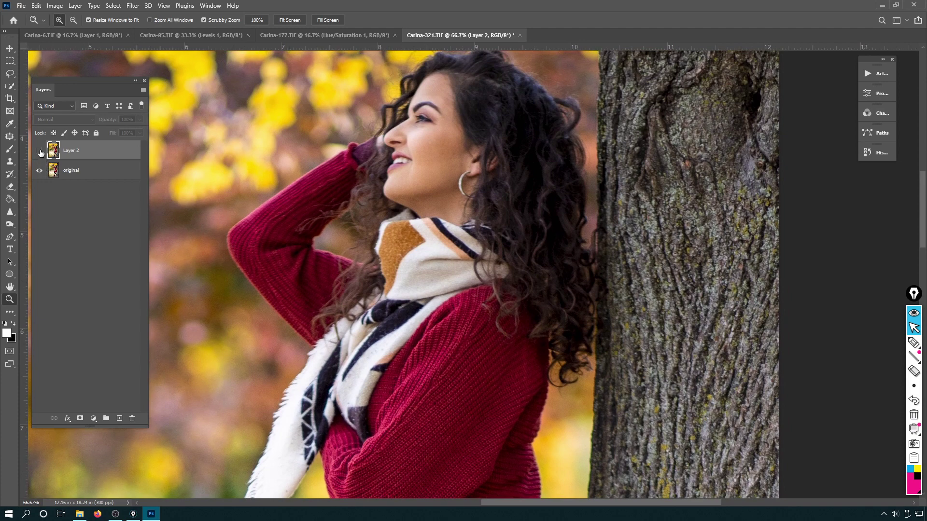
pyautogui.click(39, 151)
pyautogui.click(39, 151)
# Toggle Layer 2 repeatedly to compare the model's face, hair and the upper tree trunk with the original layer.
pyautogui.scroll(3, 275, 170)
pyautogui.scroll(1, 276, 170)
pyautogui.click(39, 151)
pyautogui.click(39, 151)
pyautogui.click(39, 151)
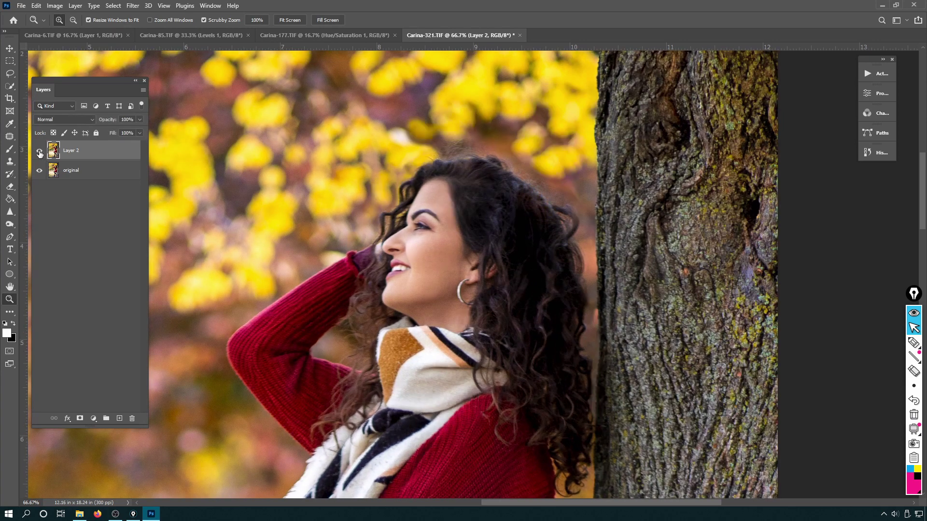
pyautogui.click(39, 152)
pyautogui.click(39, 152)
pyautogui.click(39, 151)
pyautogui.click(40, 151)
pyautogui.click(37, 151)
pyautogui.click(38, 152)
pyautogui.click(38, 153)
pyautogui.click(39, 154)
pyautogui.click(40, 152)
pyautogui.click(40, 152)
pyautogui.click(40, 152)
pyautogui.click(40, 152)
# Toggle Layer 2 to compare the model's upper body, from the scarf down to the folded arm.
pyautogui.moveTo(314, 239); pyautogui.dragTo(269, 72)
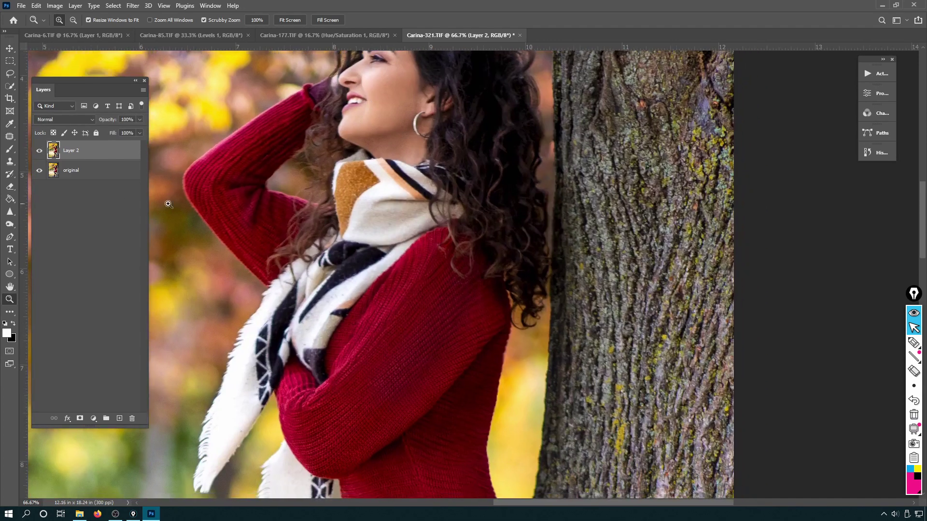
pyautogui.click(39, 152)
pyautogui.click(40, 152)
pyautogui.click(40, 153)
pyautogui.click(39, 152)
# Outline the back, sleeve and scarf edges with the annotation pen and toggle Layer 2 to compare their reshaping.
pyautogui.click(913, 342)
pyautogui.moveTo(509, 331)
pyautogui.mouseDown()
pyautogui.moveTo(497, 476)
pyautogui.moveTo(435, 401)
pyautogui.moveTo(386, 467)
pyautogui.mouseUp()
pyautogui.moveTo(435, 227)
pyautogui.mouseDown()
pyautogui.moveTo(371, 305)
pyautogui.moveTo(352, 251)
pyautogui.moveTo(367, 169)
pyautogui.mouseUp()
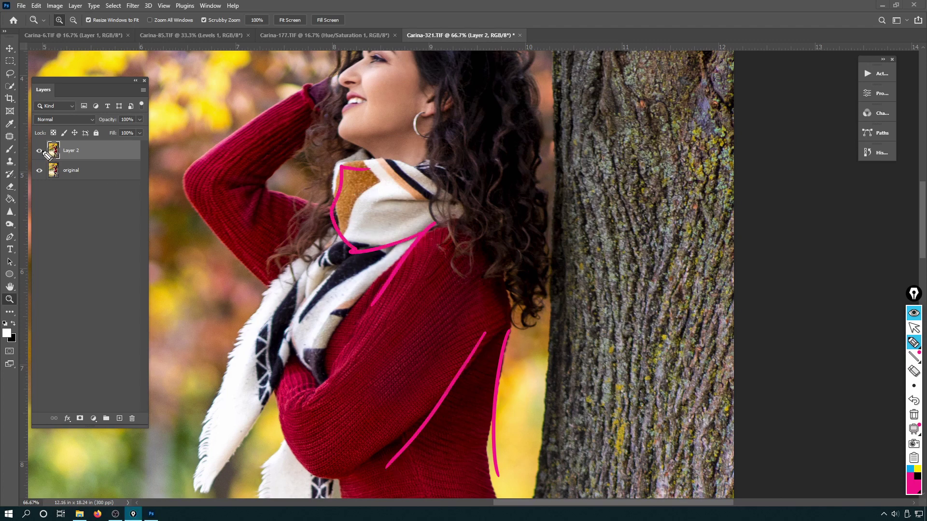
pyautogui.click(914, 328)
pyautogui.click(39, 151)
pyautogui.click(39, 150)
pyautogui.click(39, 151)
pyautogui.click(39, 151)
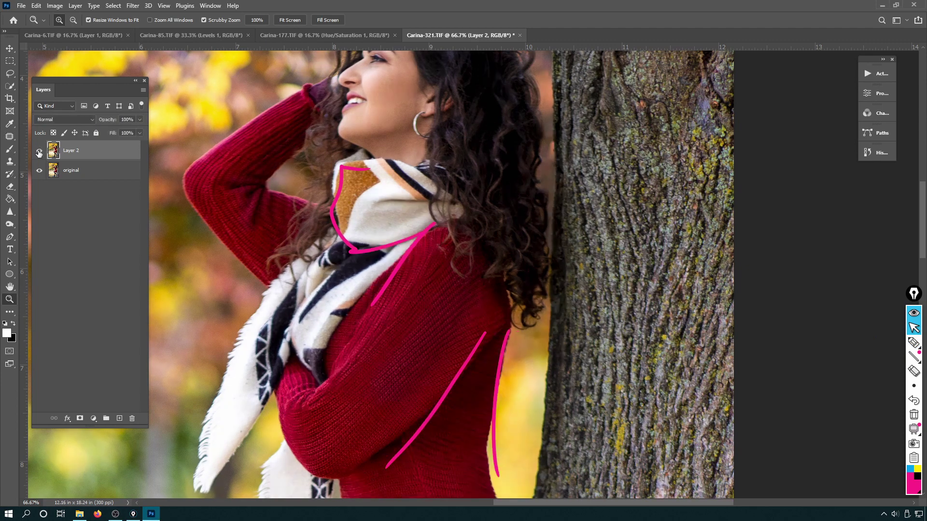
pyautogui.click(39, 151)
pyautogui.click(39, 151)
# Close Carina-321.TIF and hide the Hue/Saturation 1 layer in the container photo Carina-177.TIF.
pyautogui.hotkey('ctrl', '-')
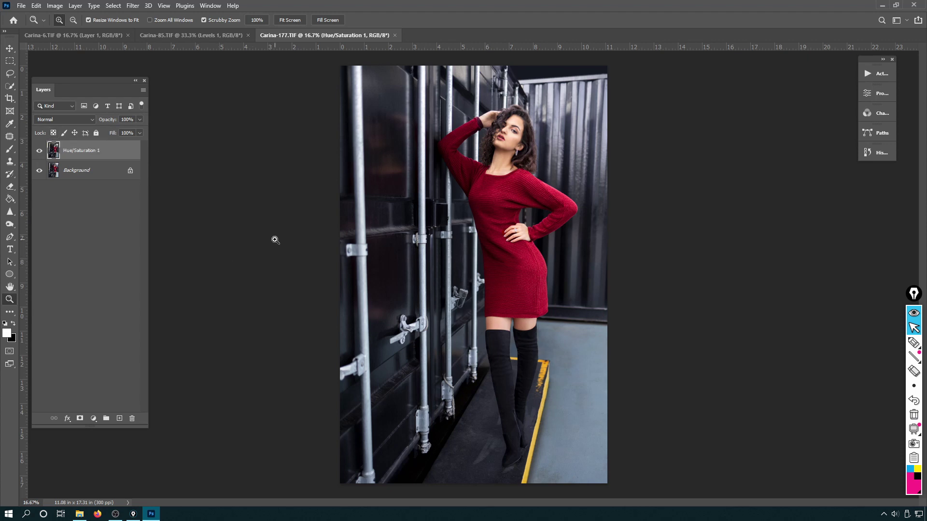
pyautogui.click(39, 150)
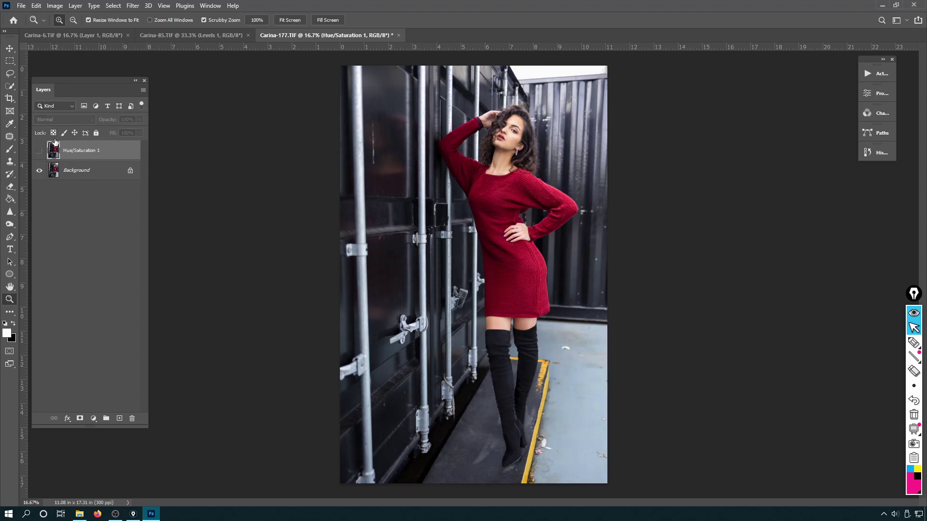
# Mark the boots and the areas across the chest, waist and hips of the red dress with the annotation pen.
pyautogui.click(914, 343)
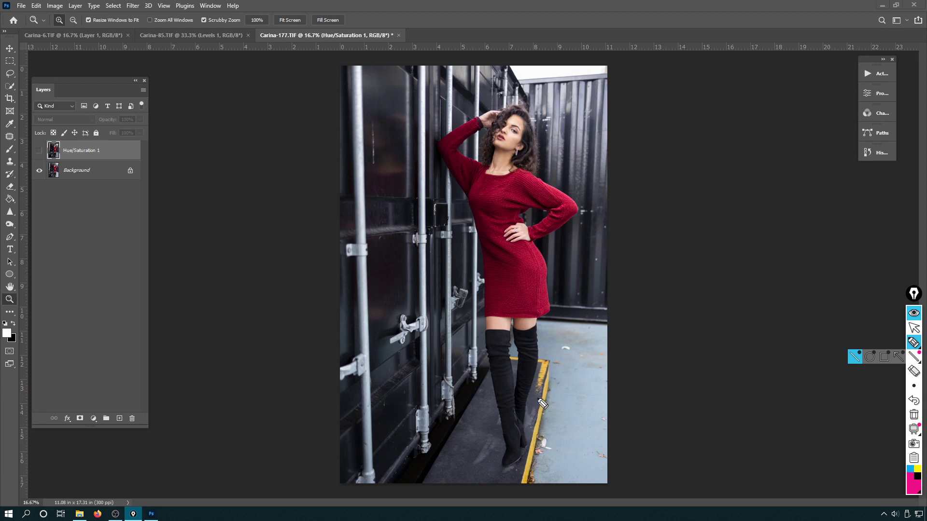
pyautogui.moveTo(486, 334)
pyautogui.mouseDown()
pyautogui.moveTo(496, 374)
pyautogui.moveTo(511, 377)
pyautogui.mouseUp()
pyautogui.moveTo(532, 337)
pyautogui.mouseDown()
pyautogui.moveTo(520, 348)
pyautogui.moveTo(532, 371)
pyautogui.moveTo(558, 340)
pyautogui.mouseUp()
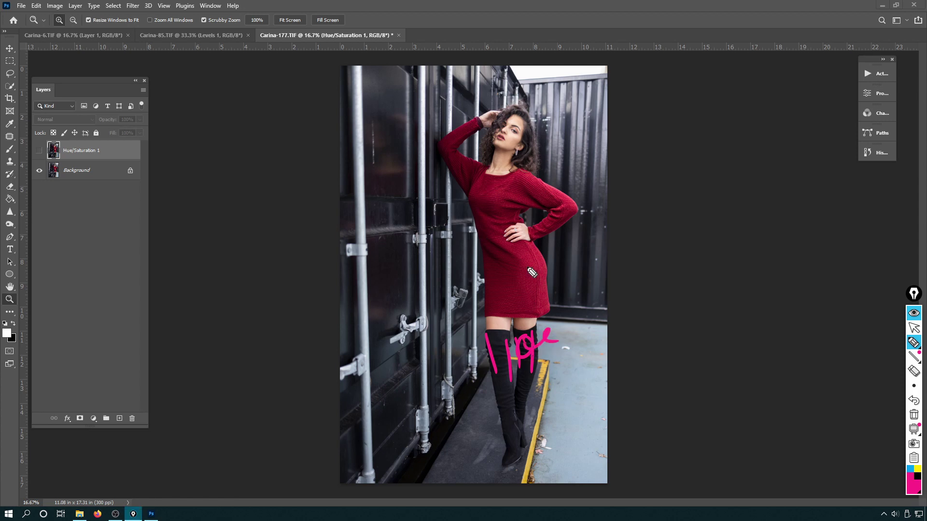
pyautogui.moveTo(511, 412); pyautogui.dragTo(520, 438)
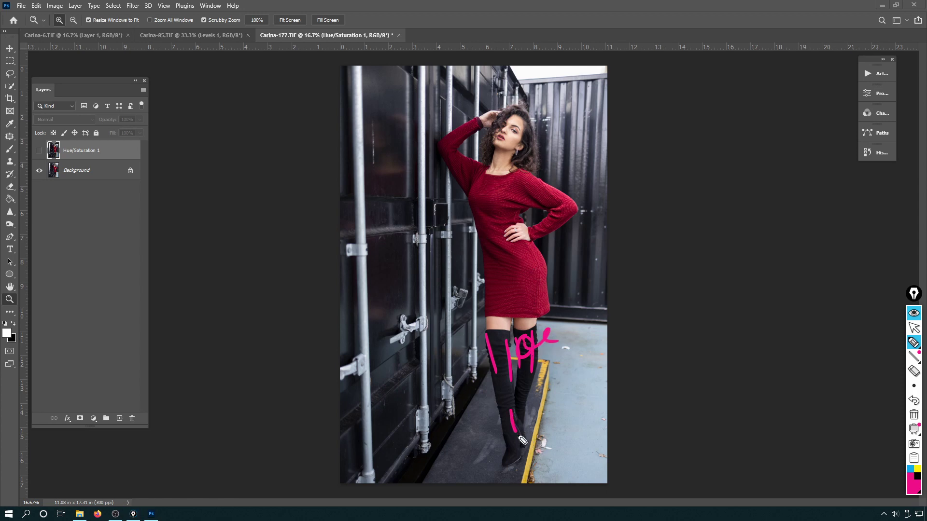
pyautogui.moveTo(516, 268); pyautogui.dragTo(518, 269)
pyautogui.moveTo(497, 209); pyautogui.dragTo(508, 222)
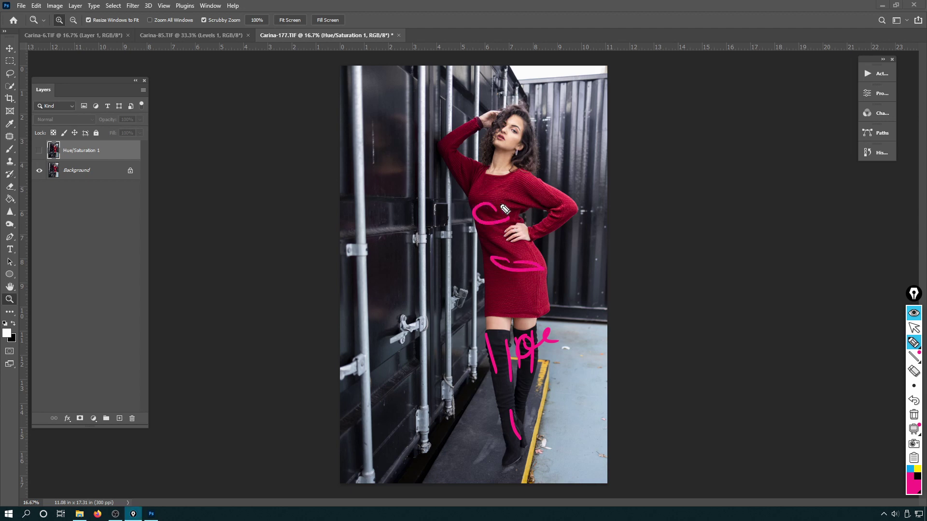
pyautogui.moveTo(491, 182); pyautogui.dragTo(514, 181)
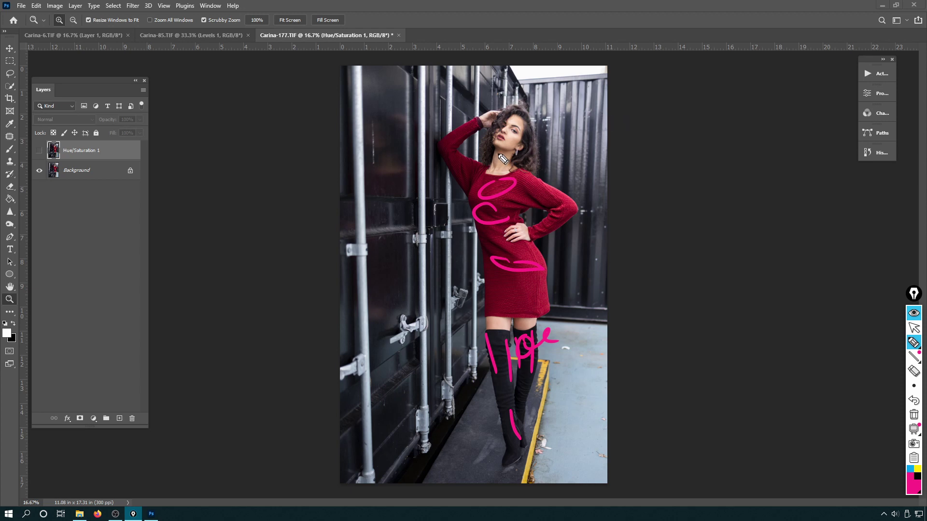
# Circle the flaws on the container doors, back wall and floor edge, and scribble over the white sky strip.
pyautogui.moveTo(382, 136); pyautogui.dragTo(384, 164)
pyautogui.moveTo(381, 231); pyautogui.dragTo(396, 213)
pyautogui.moveTo(389, 386); pyautogui.dragTo(397, 382)
pyautogui.moveTo(586, 215); pyautogui.dragTo(582, 227)
pyautogui.moveTo(603, 219); pyautogui.dragTo(598, 256)
pyautogui.moveTo(562, 340)
pyautogui.mouseDown()
pyautogui.moveTo(531, 449)
pyautogui.moveTo(585, 331)
pyautogui.mouseUp()
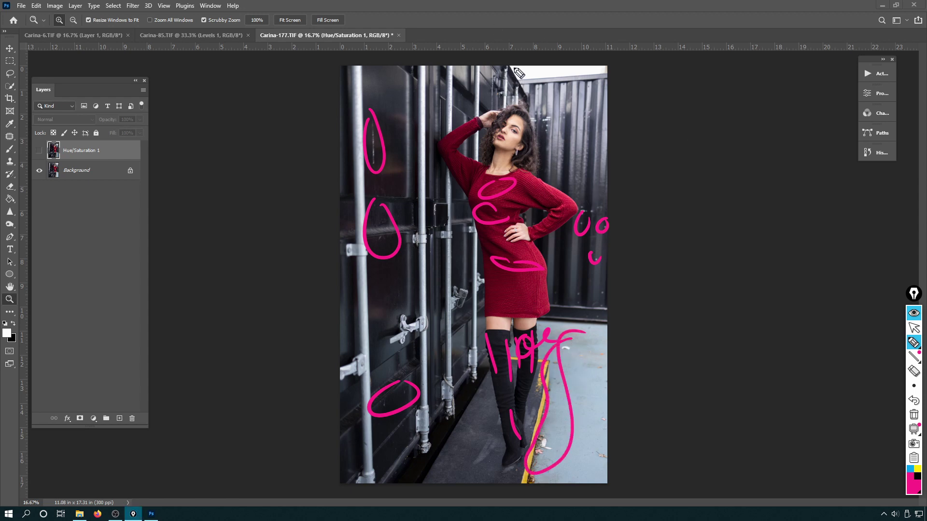
pyautogui.moveTo(512, 72)
pyautogui.mouseDown()
pyautogui.moveTo(606, 67)
pyautogui.moveTo(565, 75)
pyautogui.moveTo(590, 83)
pyautogui.mouseUp()
pyautogui.moveTo(512, 73); pyautogui.dragTo(612, 68)
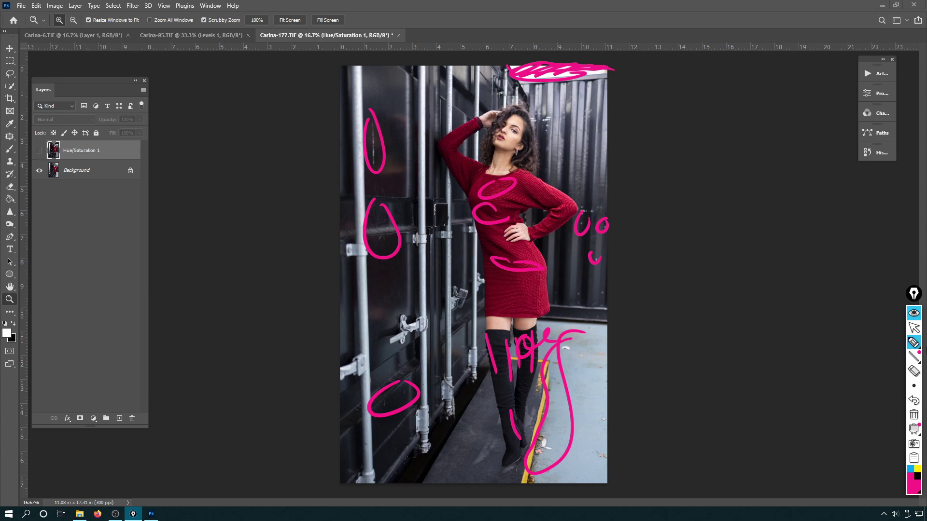
# Toggle the Hue/Saturation 1 layer's visibility to compare the marked areas of the container photo with the Background layer.
pyautogui.click(913, 328)
pyautogui.click(39, 150)
pyautogui.click(39, 150)
pyautogui.click(39, 150)
pyautogui.click(39, 150)
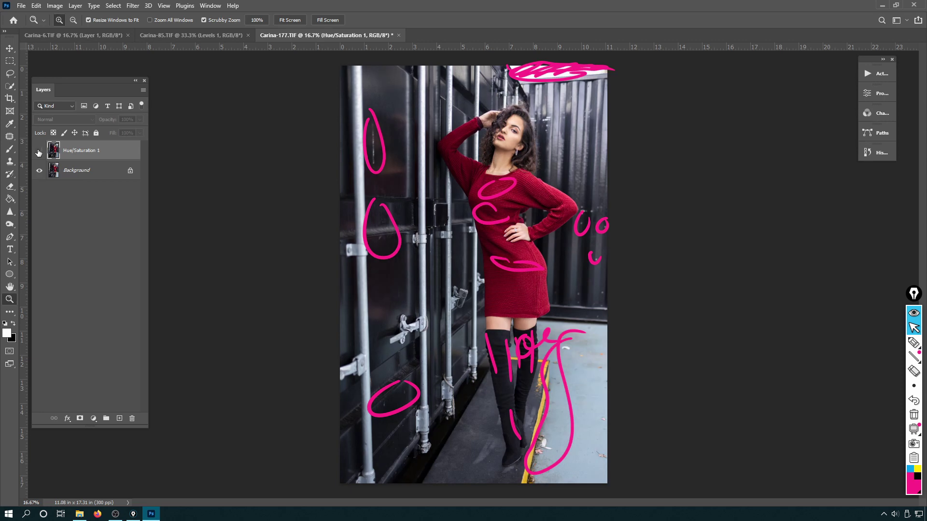
# Compare the full container photo with and without the Hue/Saturation 1 layer, and clear all pen markings.
pyautogui.click(40, 150)
pyautogui.click(39, 150)
pyautogui.click(39, 150)
pyautogui.click(39, 150)
pyautogui.click(39, 151)
pyautogui.click(39, 150)
pyautogui.click(38, 155)
pyautogui.click(38, 156)
pyautogui.click(38, 156)
pyautogui.click(38, 159)
pyautogui.click(38, 158)
pyautogui.click(38, 158)
pyautogui.click(38, 158)
pyautogui.click(38, 159)
pyautogui.click(38, 159)
pyautogui.click(38, 159)
pyautogui.click(38, 159)
pyautogui.click(38, 159)
pyautogui.click(38, 159)
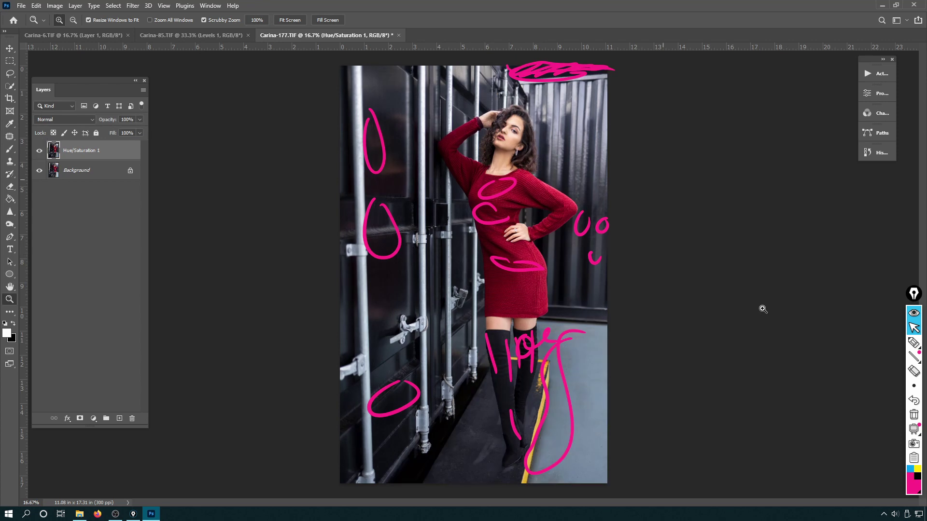
pyautogui.click(914, 415)
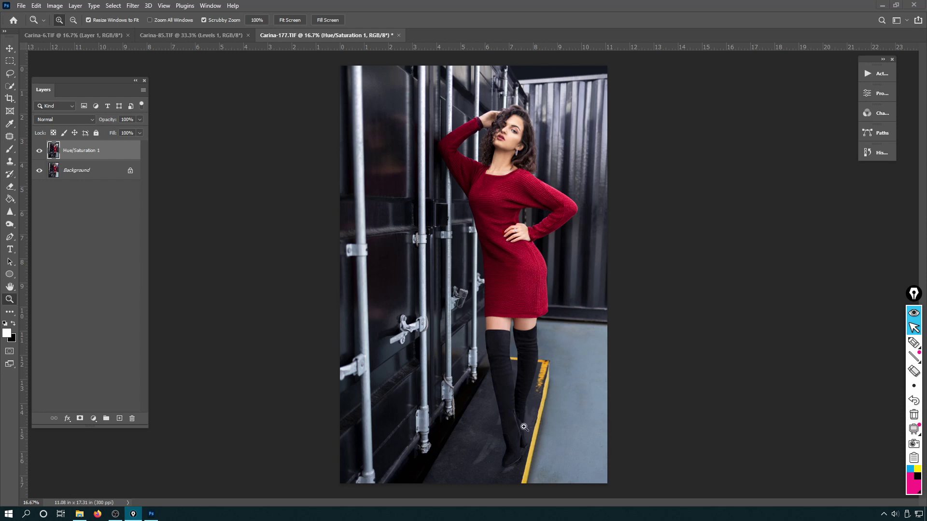
# Compare the boots, yellow-edged platform and floor close-up with the Hue/Saturation 1 layer shown and hidden.
pyautogui.click(514, 439)
pyautogui.click(514, 438)
pyautogui.click(513, 436)
pyautogui.moveTo(513, 424); pyautogui.dragTo(510, 312)
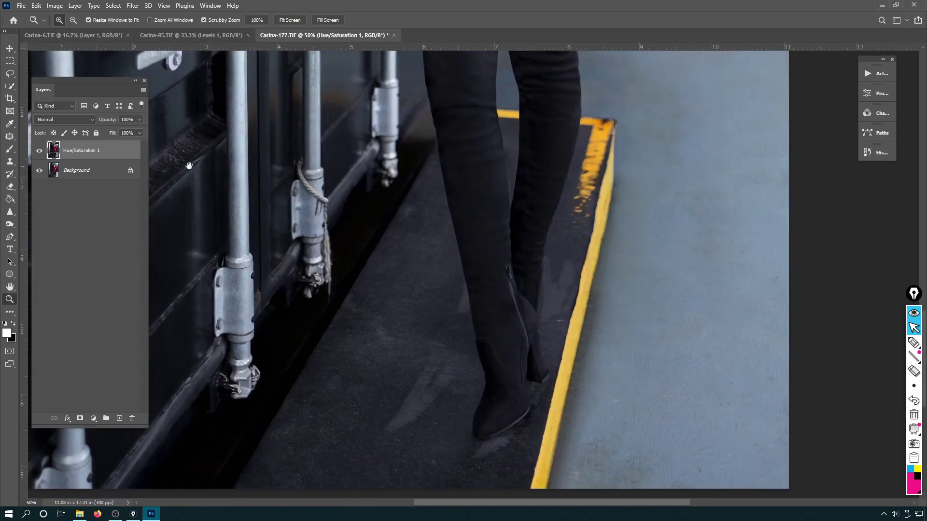
pyautogui.click(39, 152)
pyautogui.click(39, 152)
pyautogui.click(39, 155)
pyautogui.click(39, 154)
pyautogui.click(39, 155)
pyautogui.click(39, 154)
# Compare the container door hardware, the tops of the boots and the red dress with and without the Hue/Saturation 1 layer.
pyautogui.moveTo(311, 162); pyautogui.dragTo(247, 196)
pyautogui.click(41, 152)
pyautogui.click(40, 152)
pyautogui.click(40, 153)
pyautogui.click(41, 152)
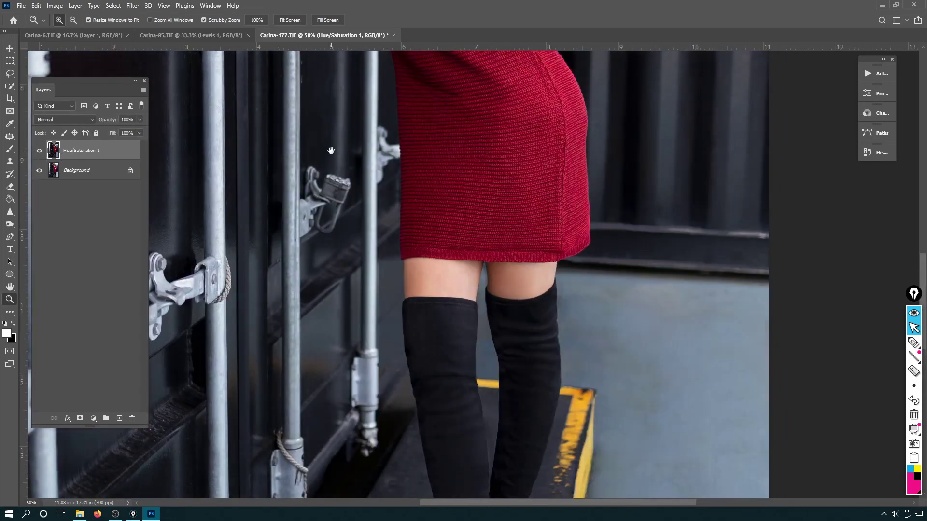
pyautogui.moveTo(331, 151); pyautogui.dragTo(328, 223)
pyautogui.click(40, 150)
pyautogui.click(40, 151)
pyautogui.click(41, 151)
pyautogui.click(41, 151)
# Circle the gap between the waist and the bent arm, and compare that area by toggling the Hue/Saturation 1 layer.
pyautogui.click(914, 343)
pyautogui.moveTo(531, 165)
pyautogui.mouseDown()
pyautogui.moveTo(497, 232)
pyautogui.moveTo(560, 179)
pyautogui.mouseUp()
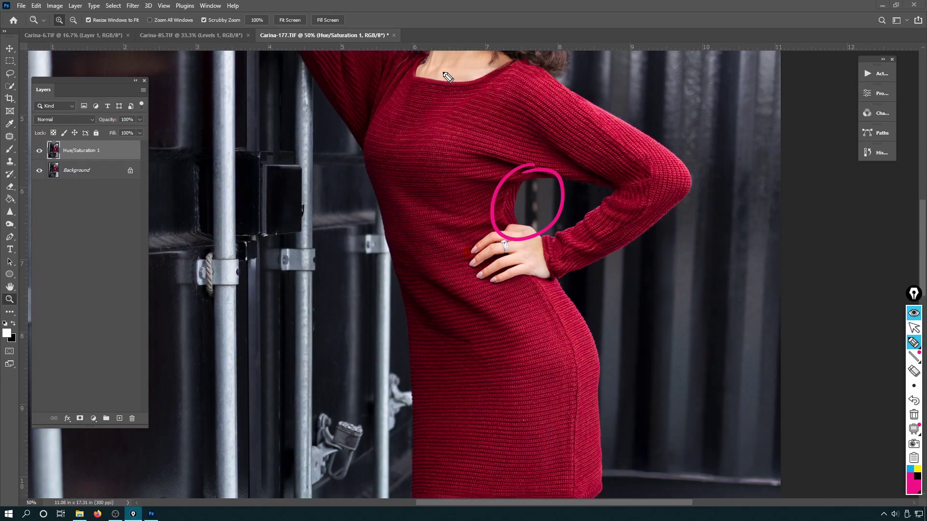
pyautogui.click(914, 328)
pyautogui.click(40, 152)
pyautogui.click(40, 152)
pyautogui.click(40, 152)
pyautogui.click(40, 152)
pyautogui.click(39, 152)
pyautogui.click(40, 152)
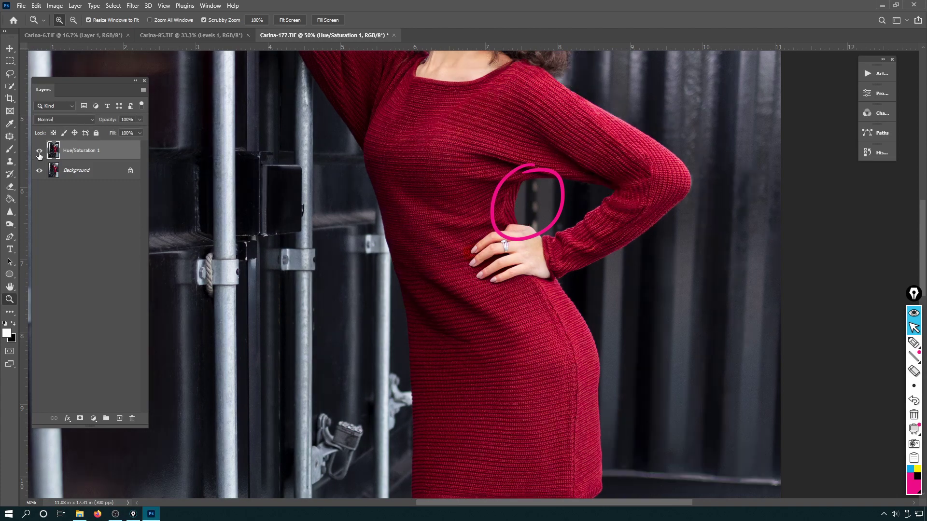
pyautogui.click(40, 153)
pyautogui.click(40, 153)
pyautogui.click(40, 153)
pyautogui.click(40, 153)
# Clear the waist marking and compare the model's hair, face and upper body with the Hue/Saturation 1 layer on and off.
pyautogui.scroll(5, 351, 121)
pyautogui.click(913, 413)
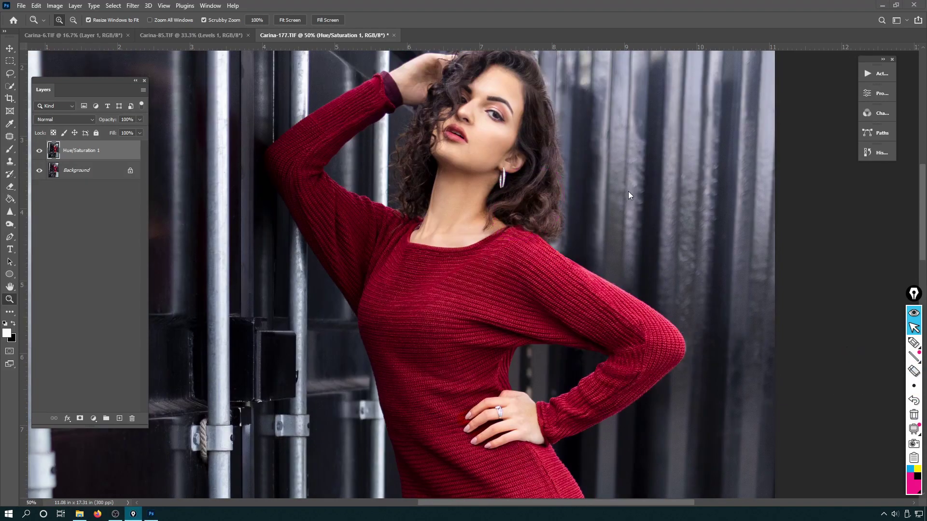
pyautogui.scroll(-1, 318, 216)
pyautogui.hscroll(2, 318, 216)
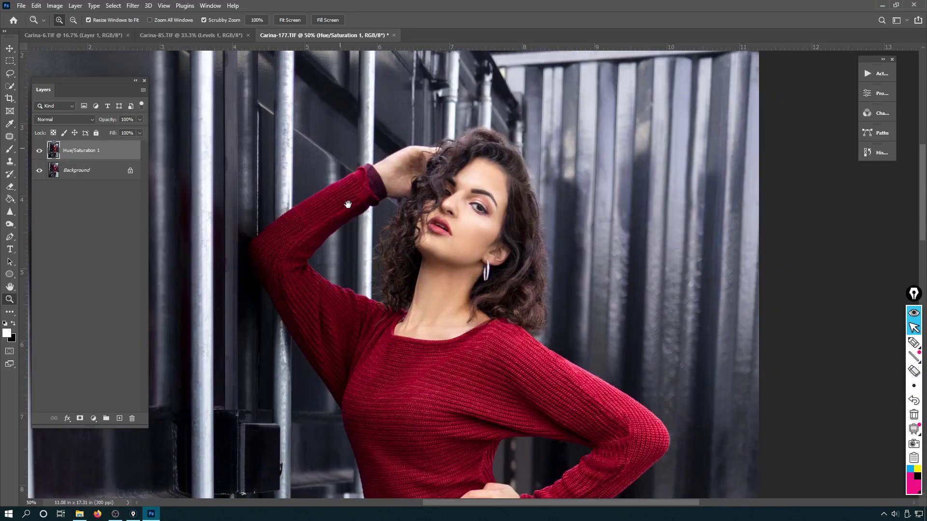
pyautogui.scroll(2, 266, 151)
pyautogui.click(40, 152)
pyautogui.click(40, 152)
pyautogui.click(40, 153)
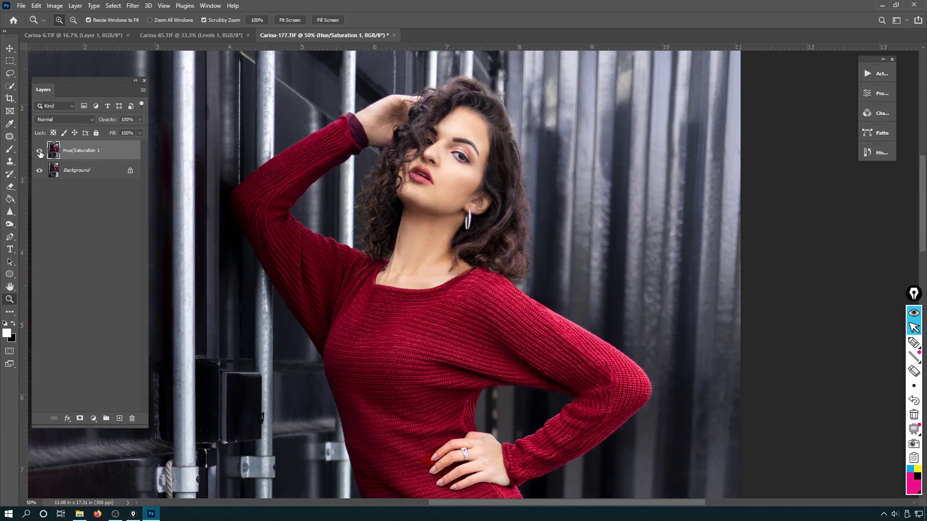
pyautogui.click(39, 153)
pyautogui.click(39, 153)
pyautogui.click(40, 154)
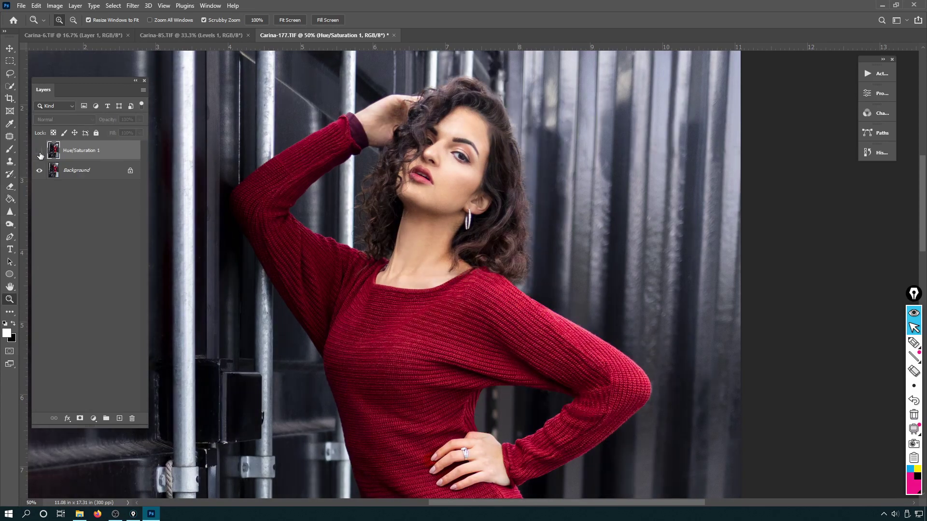
pyautogui.click(40, 155)
pyautogui.click(39, 154)
pyautogui.click(39, 154)
pyautogui.click(39, 155)
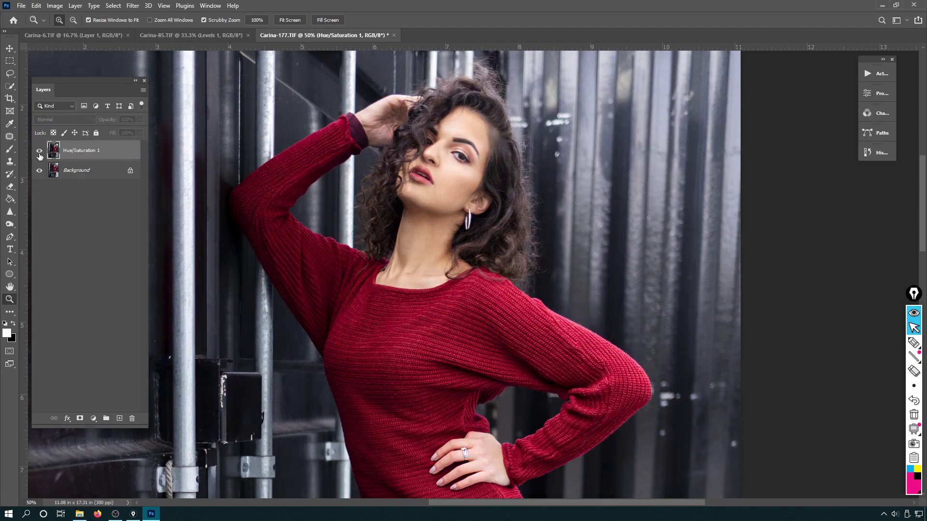
pyautogui.click(39, 155)
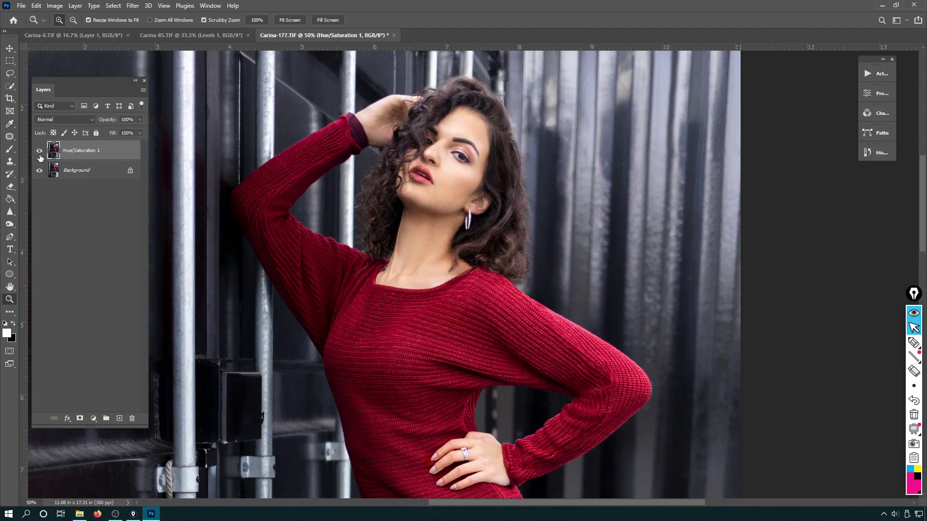
pyautogui.click(40, 154)
pyautogui.click(40, 154)
pyautogui.click(40, 155)
pyautogui.click(40, 155)
pyautogui.click(40, 154)
pyautogui.click(40, 155)
pyautogui.click(40, 154)
pyautogui.click(40, 155)
pyautogui.click(40, 154)
pyautogui.click(41, 155)
pyautogui.click(40, 156)
pyautogui.click(40, 155)
# Circle the neck and neckline with the annotation pen, and toggle the Hue/Saturation 1 layer to compare the skin there.
pyautogui.click(914, 343)
pyautogui.moveTo(440, 234); pyautogui.dragTo(437, 233)
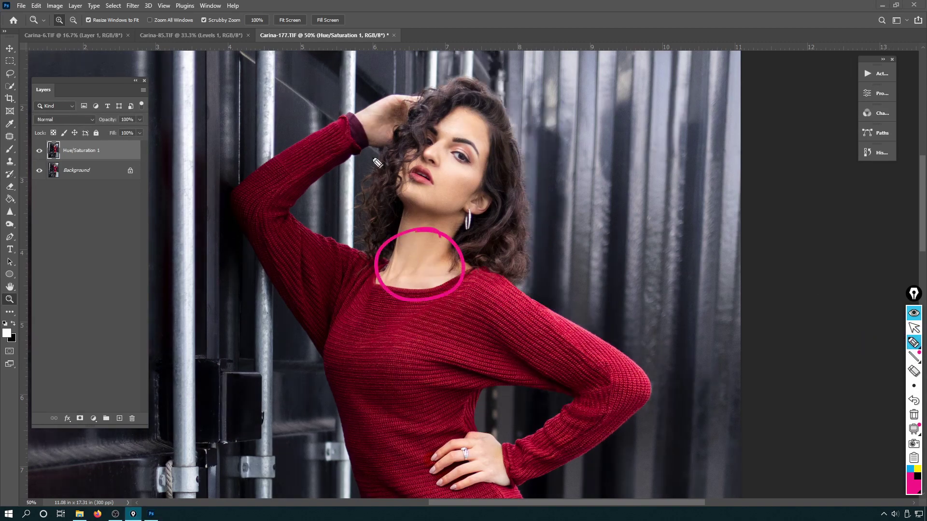
pyautogui.click(914, 328)
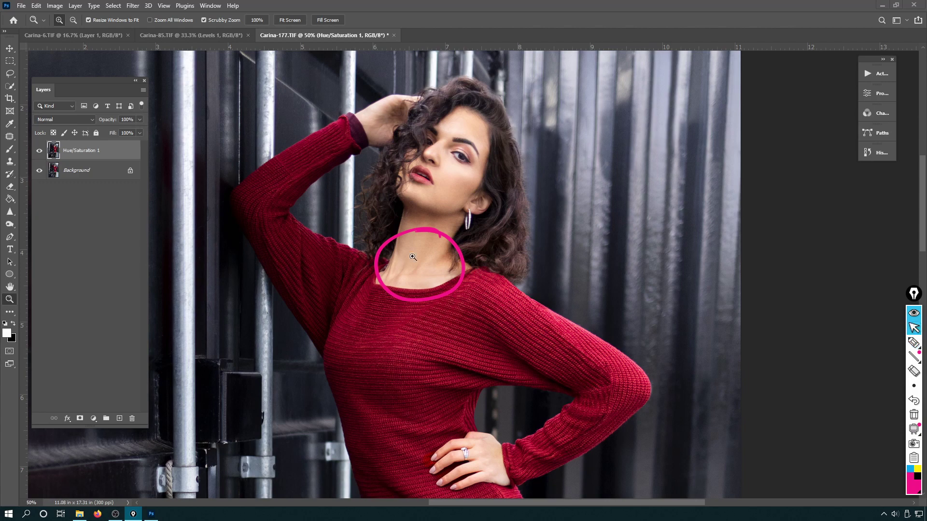
pyautogui.click(39, 153)
pyautogui.click(40, 153)
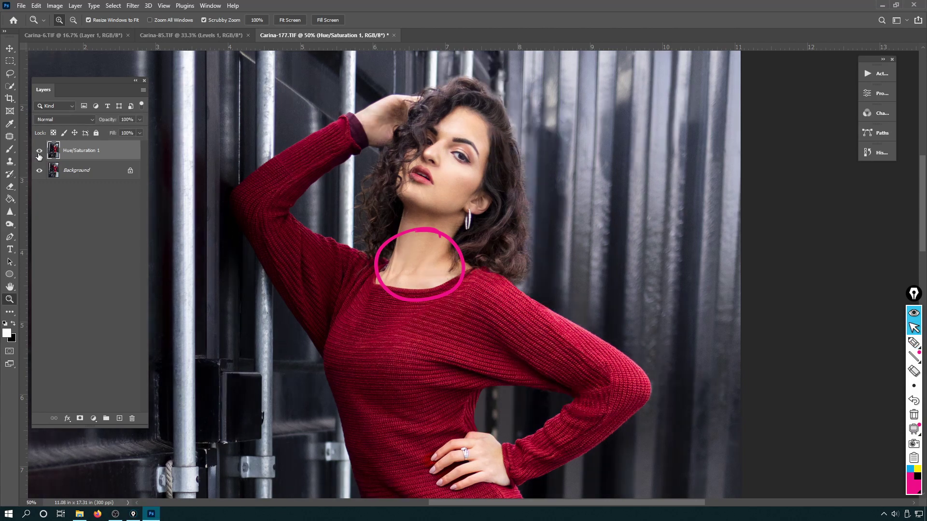
pyautogui.click(39, 152)
pyautogui.click(40, 153)
pyautogui.click(40, 153)
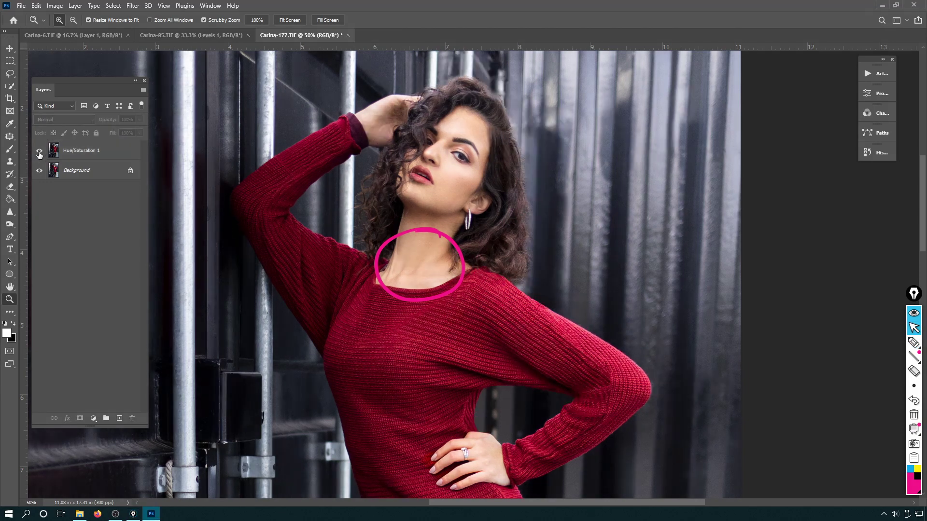
pyautogui.click(40, 154)
pyautogui.click(40, 153)
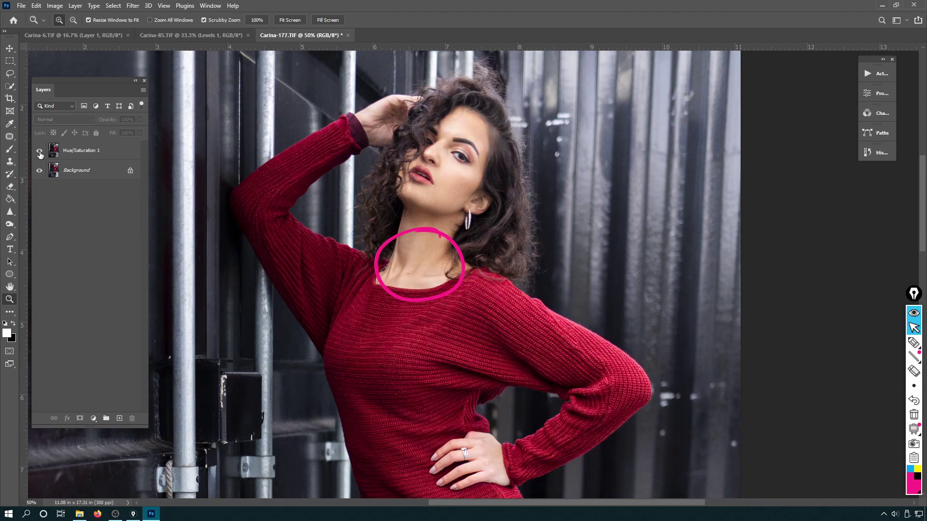
pyautogui.click(40, 153)
pyautogui.click(40, 153)
# Circle the raised hand in a closer view, and compare it with and without the Hue/Saturation 1 layer.
pyautogui.click(421, 104)
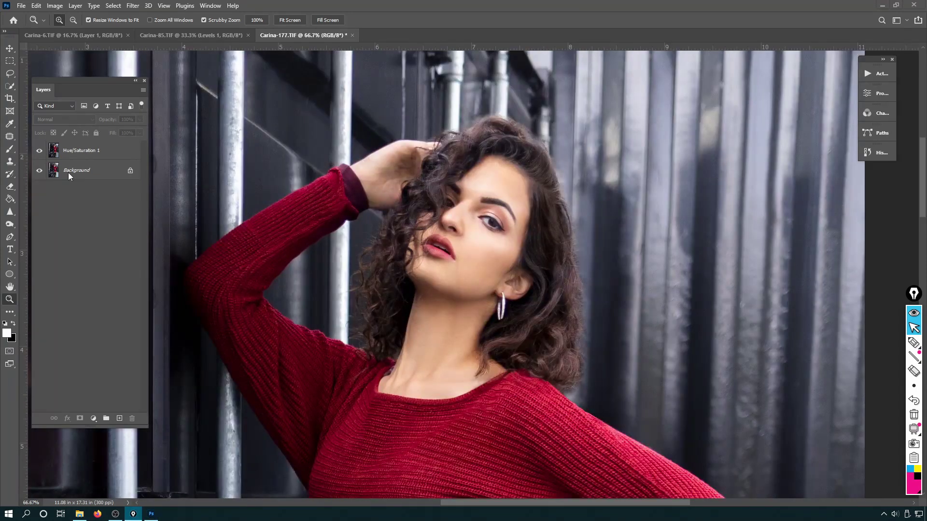
pyautogui.click(914, 343)
pyautogui.moveTo(412, 143); pyautogui.dragTo(396, 153)
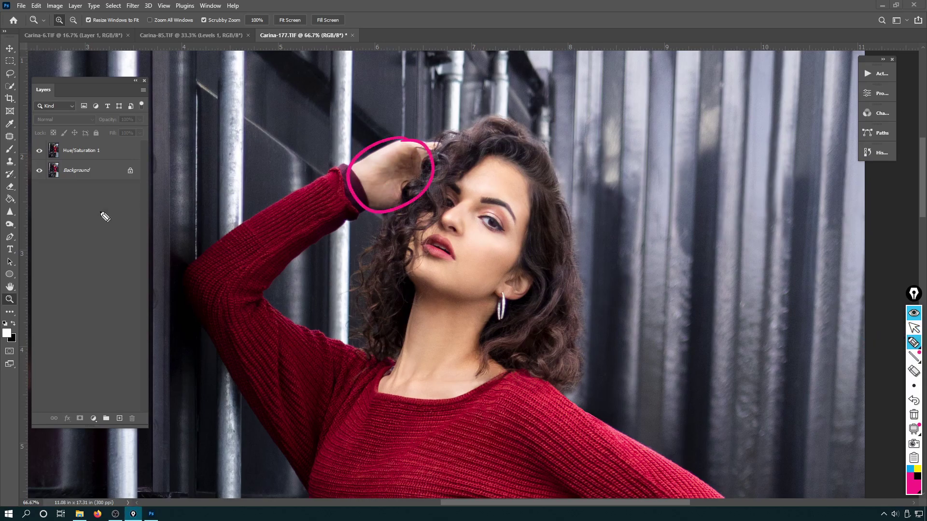
pyautogui.click(914, 328)
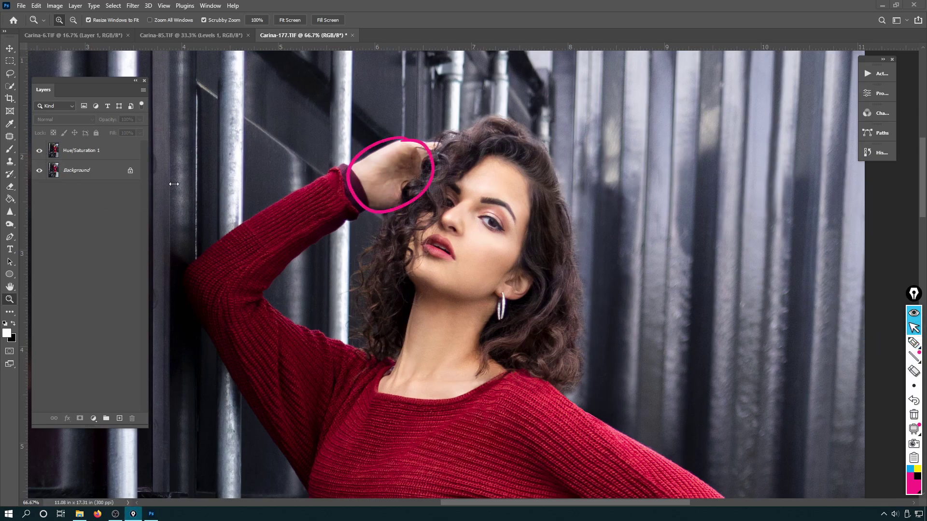
pyautogui.click(40, 152)
pyautogui.click(39, 152)
pyautogui.click(40, 153)
pyautogui.click(39, 154)
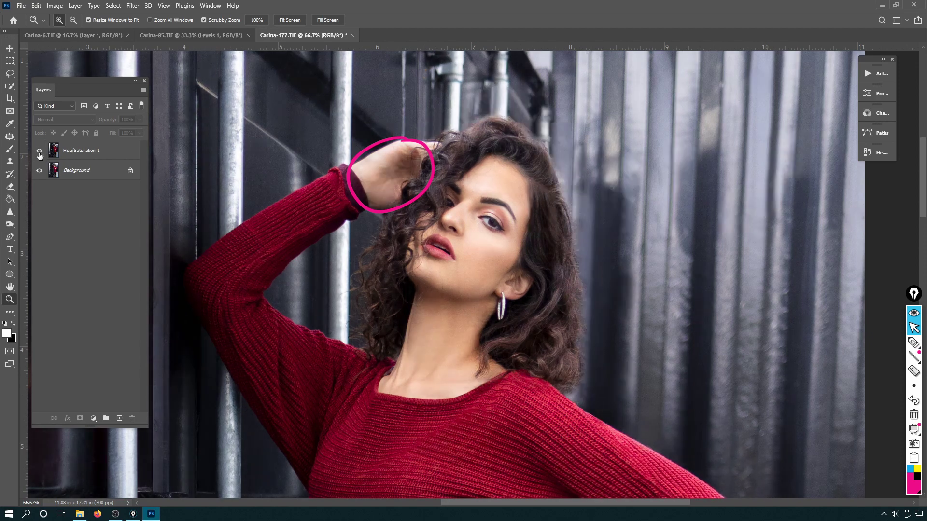
pyautogui.click(39, 154)
# Close Carina-177.TIF, and toggle Layer 1 in Carina-6.TIF to compare the scarf portrait before and after editing.
pyautogui.hotkey('ctrl', '0')
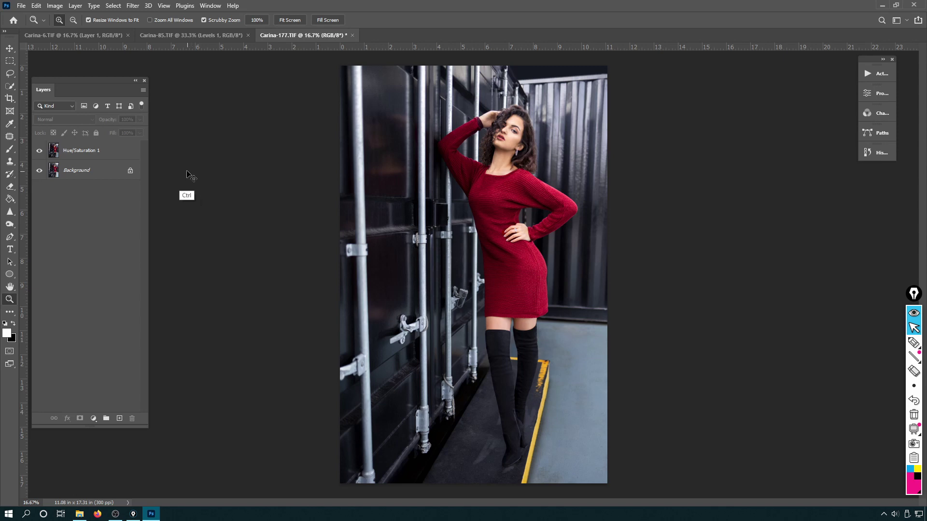
pyautogui.hotkey('ctrl', 'w')
pyautogui.click(533, 299)
pyautogui.scroll(3, 489, 287)
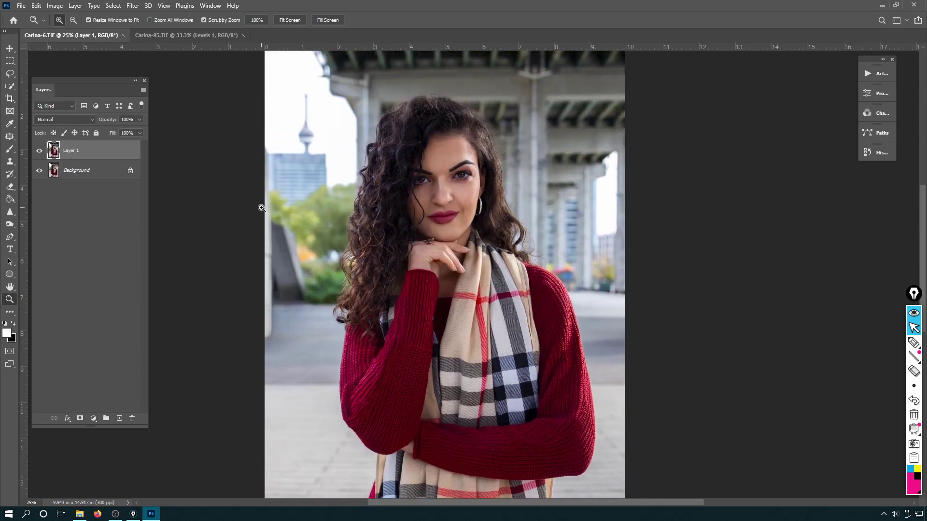
pyautogui.click(39, 154)
pyautogui.click(39, 153)
pyautogui.click(40, 154)
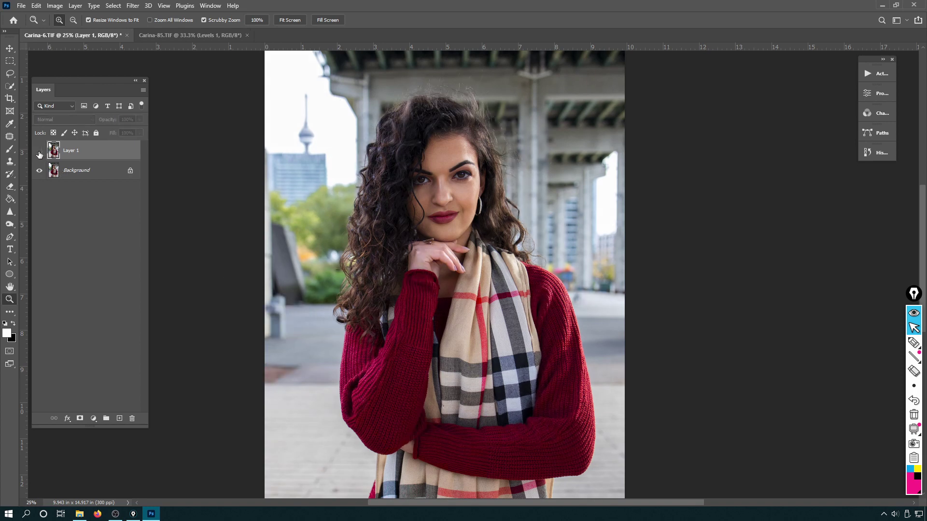
pyautogui.click(39, 154)
pyautogui.click(39, 154)
# Circle the post and the ground patch at the photo's left edge, and compare both spots by toggling Layer 1.
pyautogui.click(914, 342)
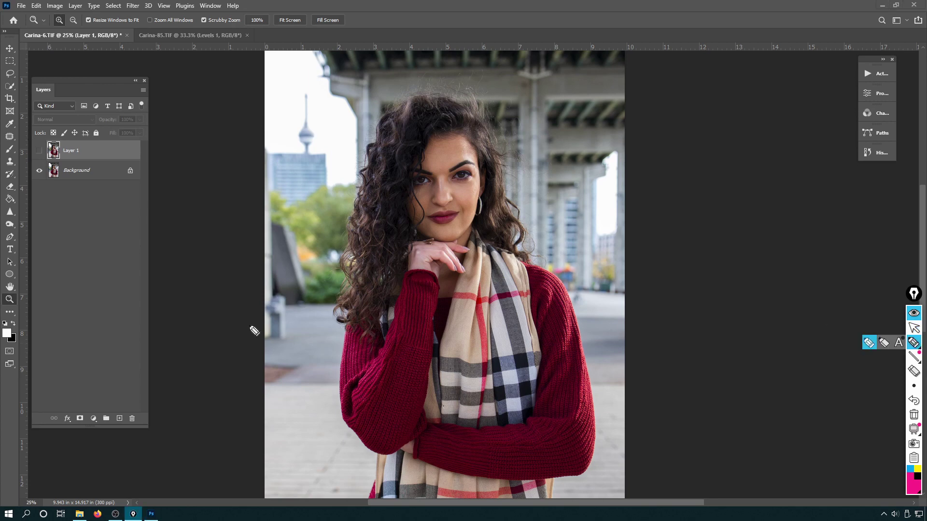
pyautogui.moveTo(279, 286)
pyautogui.mouseDown()
pyautogui.moveTo(297, 333)
pyautogui.moveTo(292, 360)
pyautogui.mouseUp()
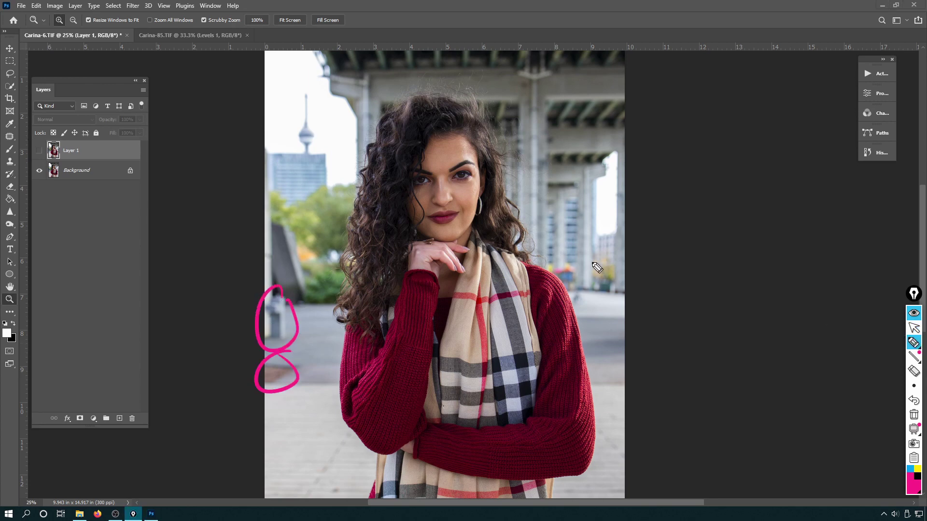
pyautogui.hotkey('ctrl', 'F1')
pyautogui.click(36, 153)
pyautogui.click(35, 154)
pyautogui.click(35, 154)
pyautogui.click(35, 154)
pyautogui.click(34, 154)
pyautogui.click(34, 154)
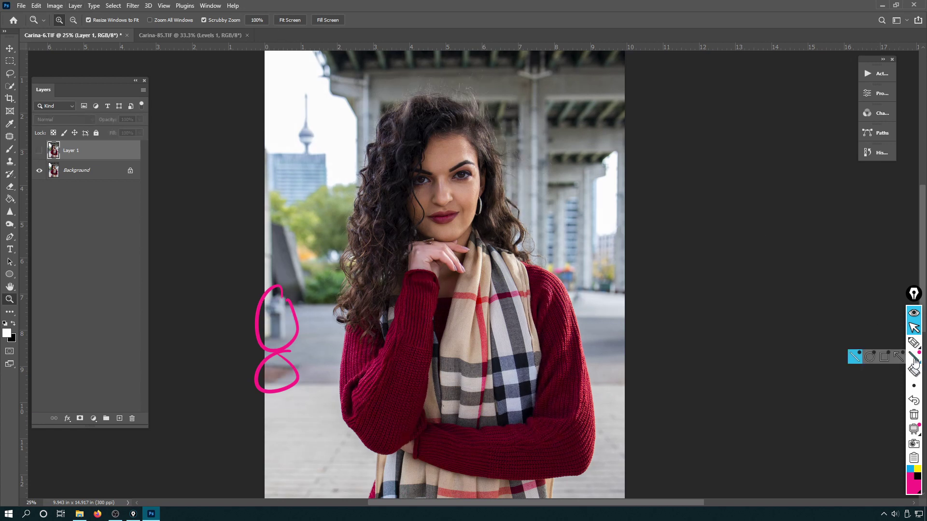
# Outline the flyaway hair above and beside the head, and toggle Layer 1 to compare the hair edge.
pyautogui.click(914, 342)
pyautogui.moveTo(405, 75)
pyautogui.mouseDown()
pyautogui.moveTo(422, 96)
pyautogui.moveTo(444, 95)
pyautogui.moveTo(479, 116)
pyautogui.moveTo(412, 75)
pyautogui.mouseUp()
pyautogui.click(914, 328)
pyautogui.click(39, 151)
pyautogui.click(39, 151)
pyautogui.click(38, 151)
pyautogui.click(38, 151)
# Circle the shoulder beside the scarf and the sleeve's outer edge, and draw a line across the scarf.
pyautogui.click(914, 342)
pyautogui.moveTo(548, 282); pyautogui.dragTo(538, 283)
pyautogui.moveTo(357, 381); pyautogui.dragTo(361, 358)
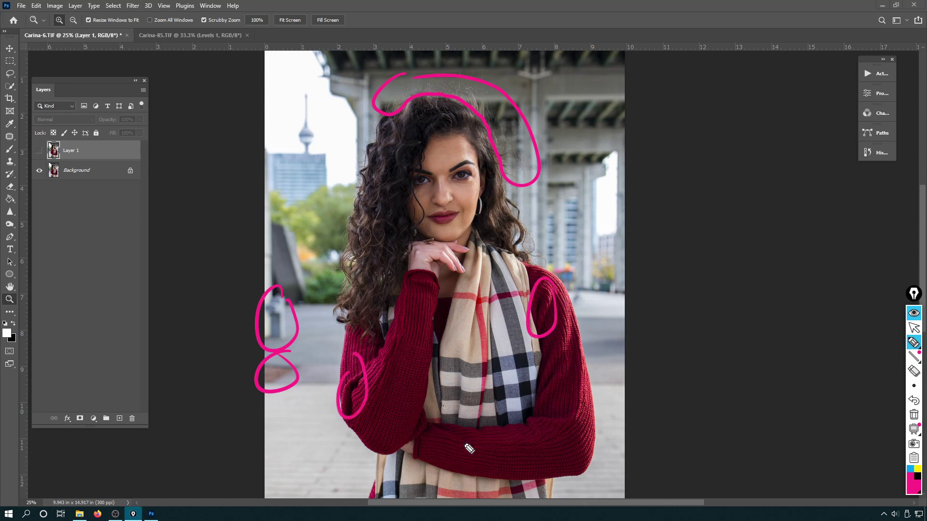
pyautogui.moveTo(493, 410); pyautogui.dragTo(540, 360)
# Toggle Layer 1's visibility to compare the marked sleeve, scarf and background areas with the Background layer.
pyautogui.click(914, 328)
pyautogui.click(38, 153)
pyautogui.click(38, 152)
pyautogui.click(38, 152)
pyautogui.click(38, 152)
pyautogui.click(37, 152)
pyautogui.click(37, 152)
pyautogui.click(38, 153)
pyautogui.click(37, 153)
pyautogui.click(38, 154)
pyautogui.click(37, 154)
pyautogui.click(37, 153)
pyautogui.click(37, 154)
# Clear the pen markings and compare the face and hair in close-up with Layer 1 shown and hidden.
pyautogui.click(439, 182)
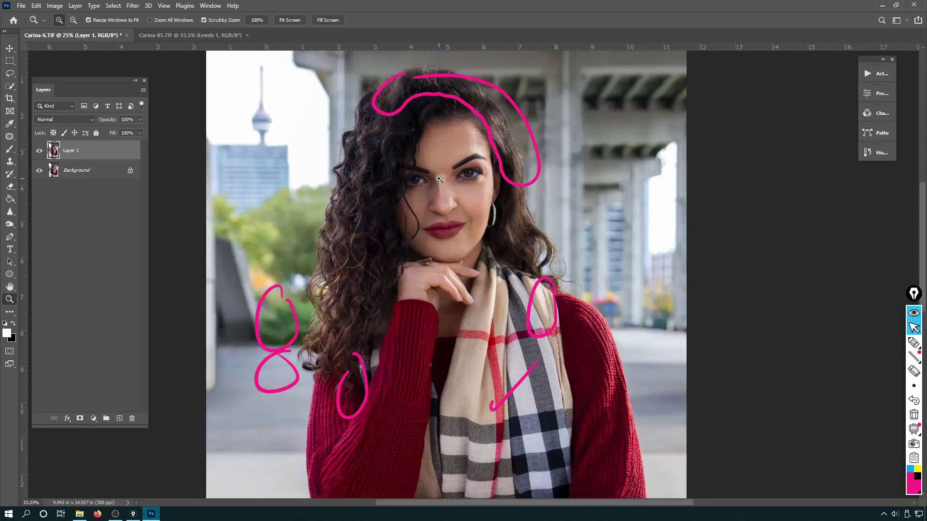
pyautogui.click(440, 182)
pyautogui.click(439, 182)
pyautogui.click(913, 415)
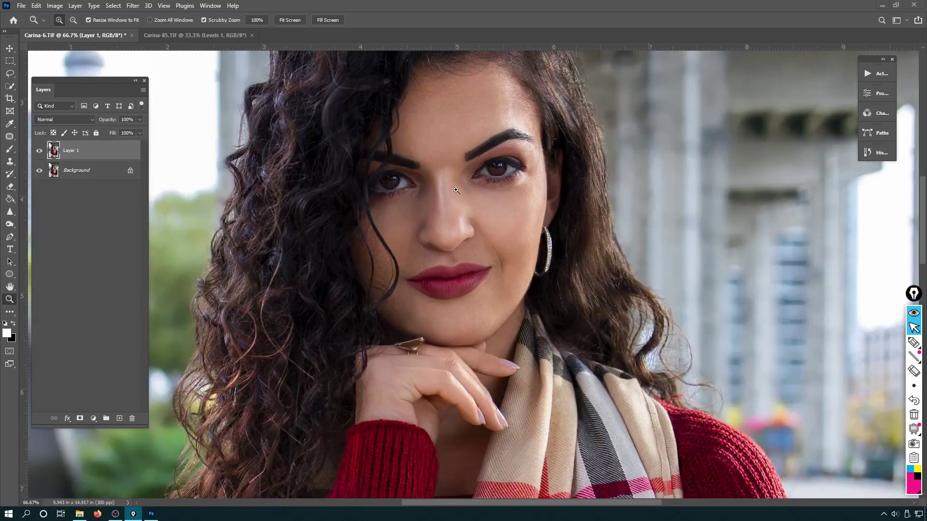
pyautogui.moveTo(301, 135); pyautogui.dragTo(289, 136)
pyautogui.click(376, 135)
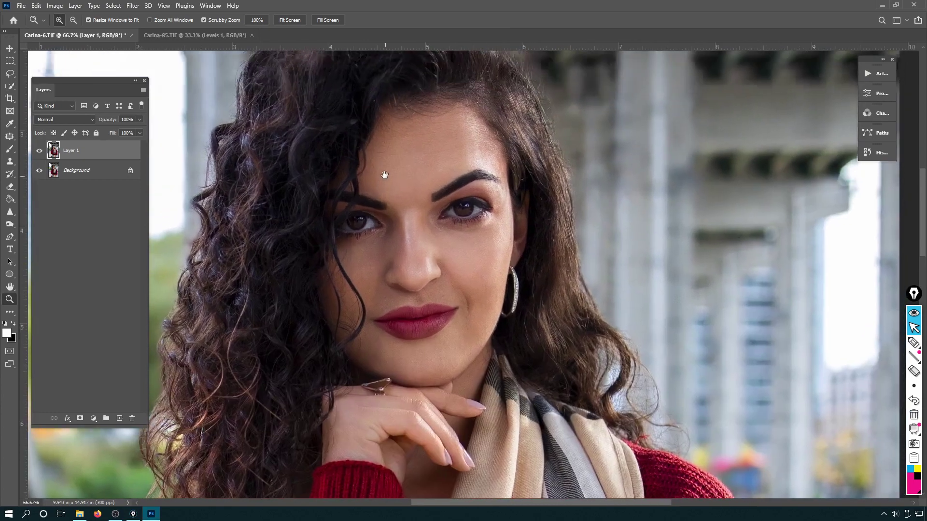
pyautogui.click(40, 152)
pyautogui.click(39, 152)
pyautogui.click(39, 153)
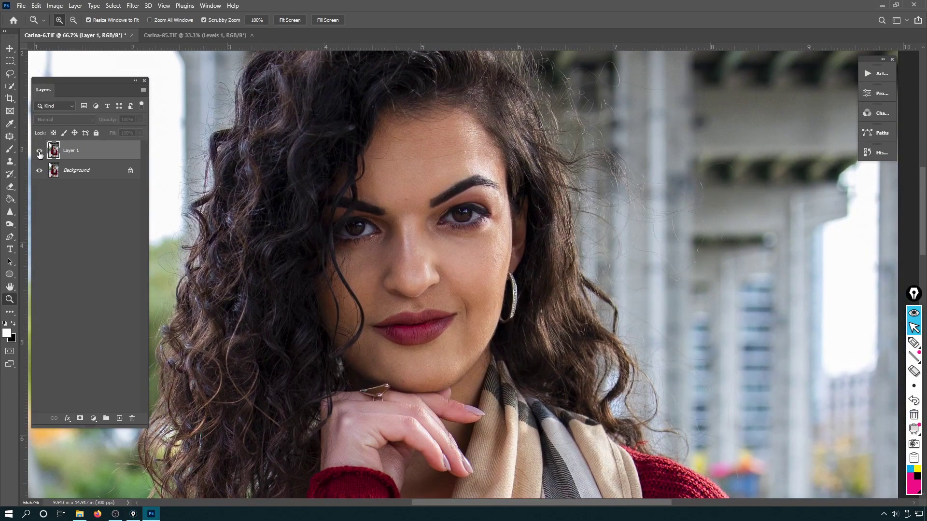
pyautogui.click(39, 154)
pyautogui.click(39, 153)
pyautogui.click(40, 153)
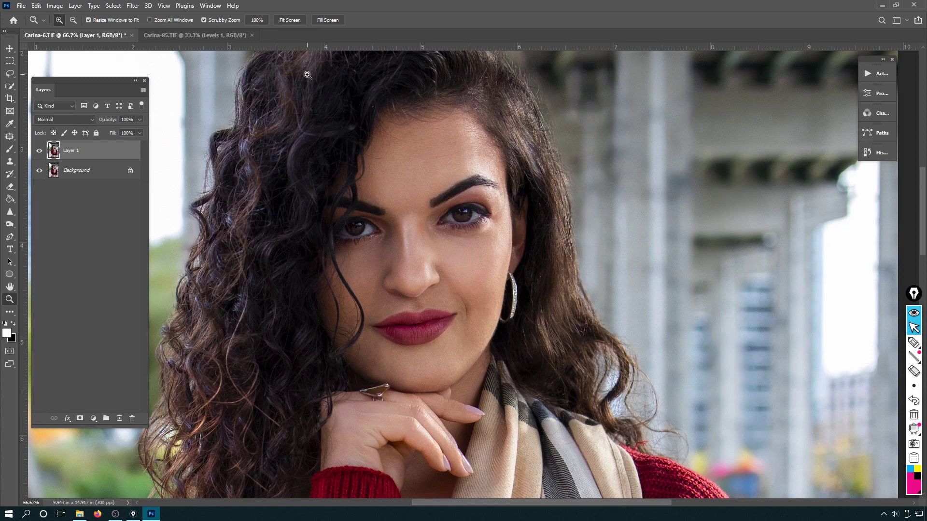
pyautogui.keyDown('alt'); pyautogui.click(410, 295); pyautogui.keyUp('alt')
pyautogui.keyDown('alt'); pyautogui.click(410, 295); pyautogui.keyUp('alt')
pyautogui.keyDown('alt'); pyautogui.click(411, 295); pyautogui.keyUp('alt')
pyautogui.moveTo(489, 266); pyautogui.dragTo(497, 205)
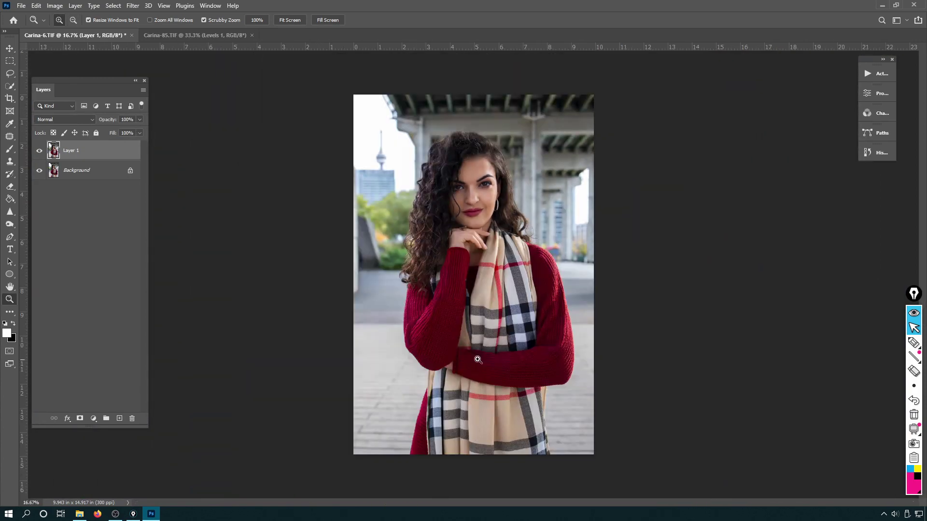
# Close Carina-6.TIF and toggle Levels 1's visibility in Carina-85.TIF to compare the whole portrait.
pyautogui.keyDown('alt'); pyautogui.click(172, 132); pyautogui.keyUp('alt')
pyautogui.hotkey('ctrl', 'w')
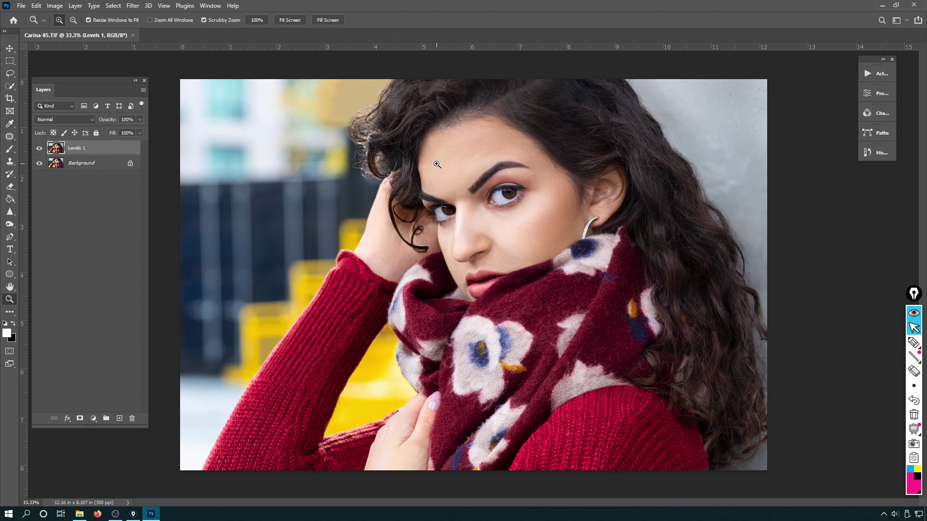
pyautogui.click(41, 150)
pyautogui.click(40, 149)
pyautogui.click(39, 149)
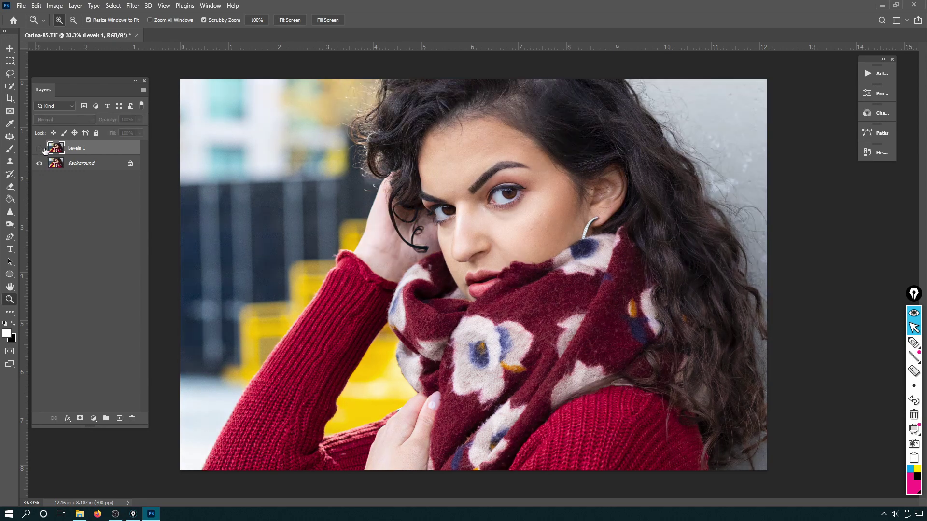
pyautogui.click(43, 149)
pyautogui.click(42, 149)
pyautogui.click(41, 150)
# Circle the lips and the uneven scarf edge beside the mouth with the pen.
pyautogui.click(914, 343)
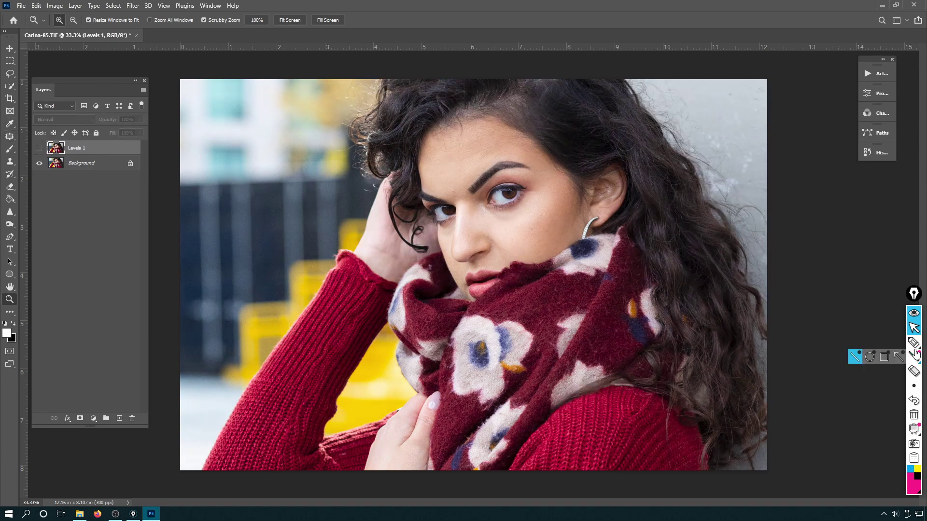
pyautogui.moveTo(519, 256)
pyautogui.mouseDown()
pyautogui.moveTo(506, 287)
pyautogui.moveTo(508, 266)
pyautogui.moveTo(469, 283)
pyautogui.moveTo(473, 296)
pyautogui.moveTo(505, 280)
pyautogui.mouseUp()
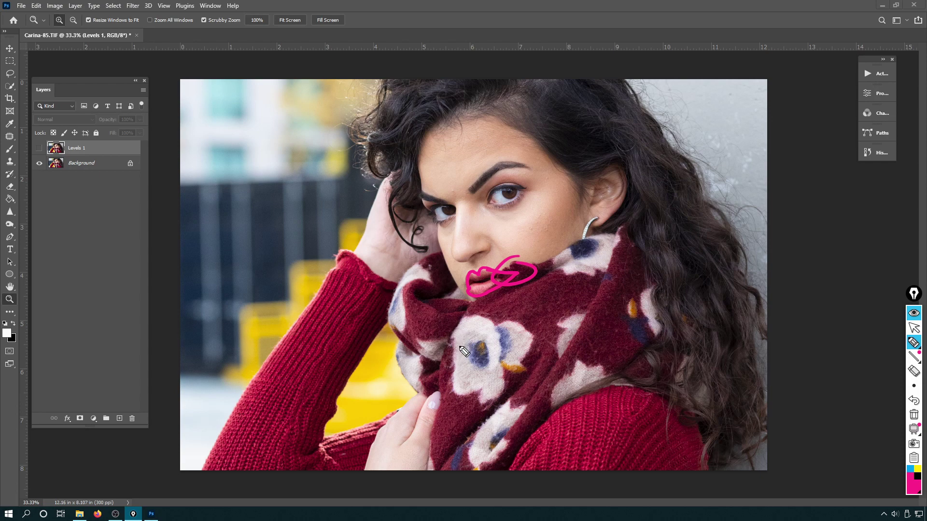
# Erase the pen mark and compare the mouth and scarf edge at 100% with Levels 1 shown and hidden.
pyautogui.click(914, 371)
pyautogui.click(39, 147)
pyautogui.click(914, 328)
pyautogui.hotkey('ctrl', '1')
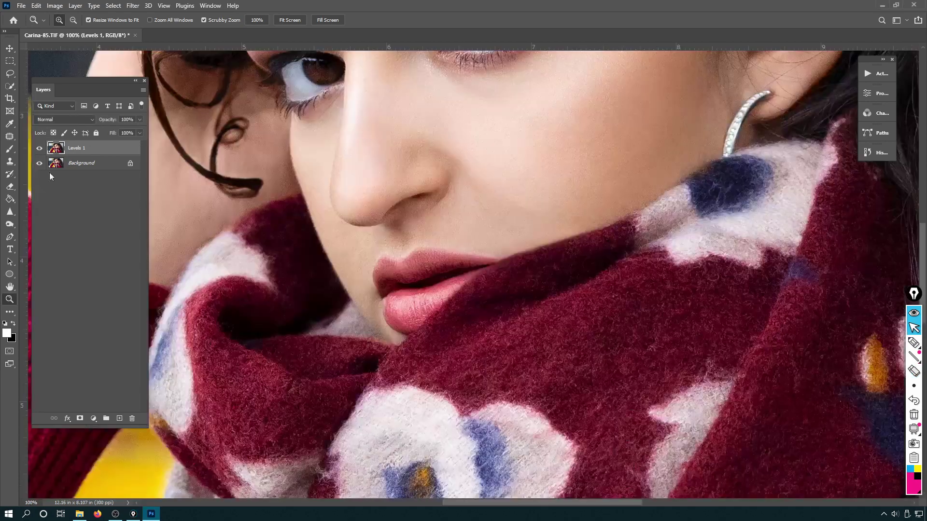
pyautogui.click(40, 149)
pyautogui.click(40, 150)
pyautogui.click(39, 149)
pyautogui.click(40, 149)
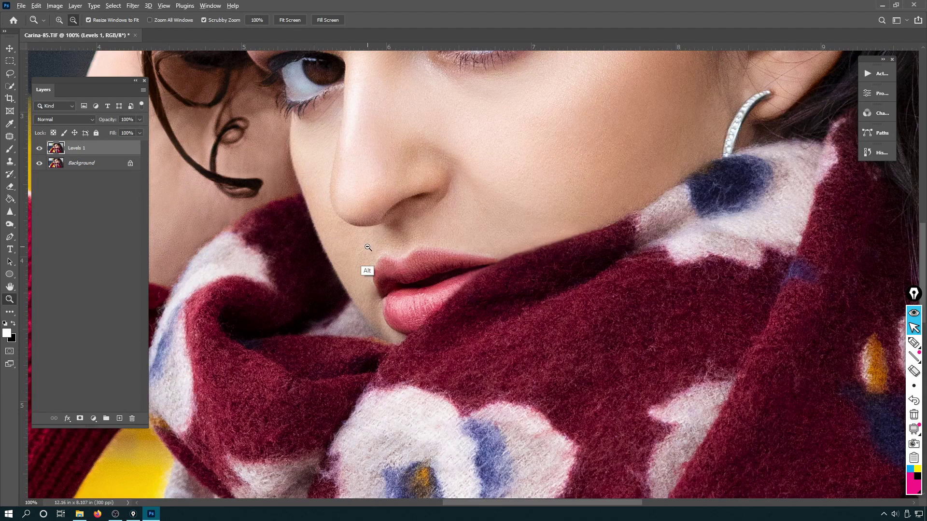
# Outline the raised hand and wrist beside the head with the pen.
pyautogui.keyDown('alt'); pyautogui.click(369, 244); pyautogui.keyUp('alt')
pyautogui.scroll(5, 368, 203)
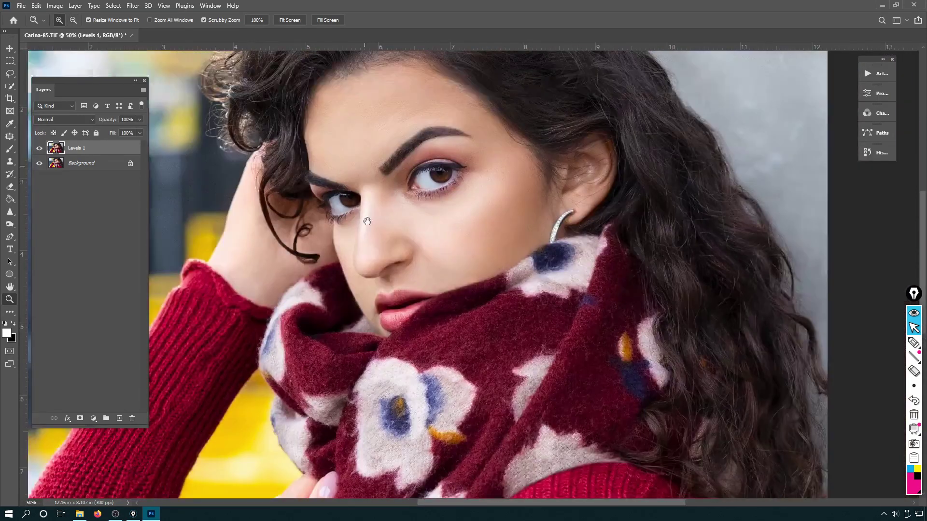
pyautogui.keyDown('alt'); pyautogui.click(365, 215); pyautogui.keyUp('alt')
pyautogui.keyDown('alt'); pyautogui.click(351, 242); pyautogui.keyUp('alt')
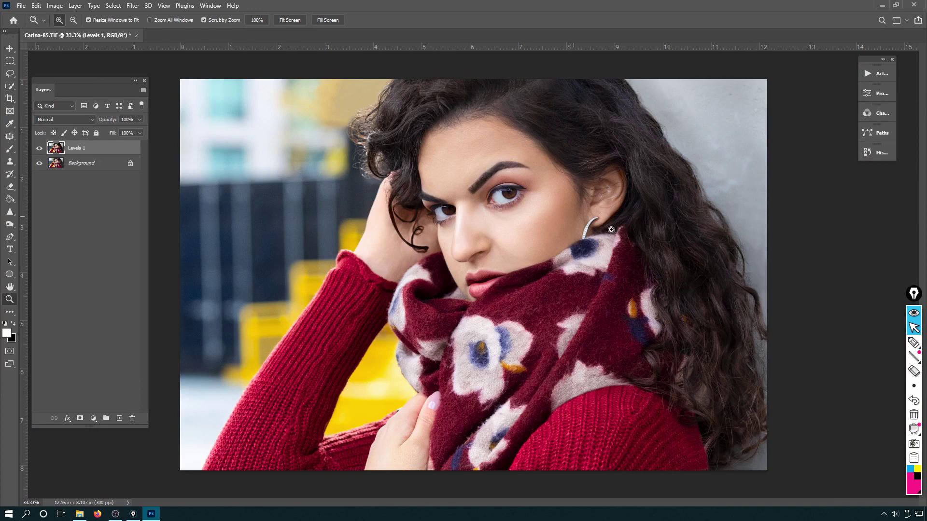
pyautogui.hotkey('ctrl', 'F3')
pyautogui.moveTo(389, 192)
pyautogui.mouseDown()
pyautogui.moveTo(365, 228)
pyautogui.moveTo(378, 280)
pyautogui.moveTo(420, 256)
pyautogui.moveTo(397, 194)
pyautogui.mouseUp()
pyautogui.hotkey('ctrl', 'F1')
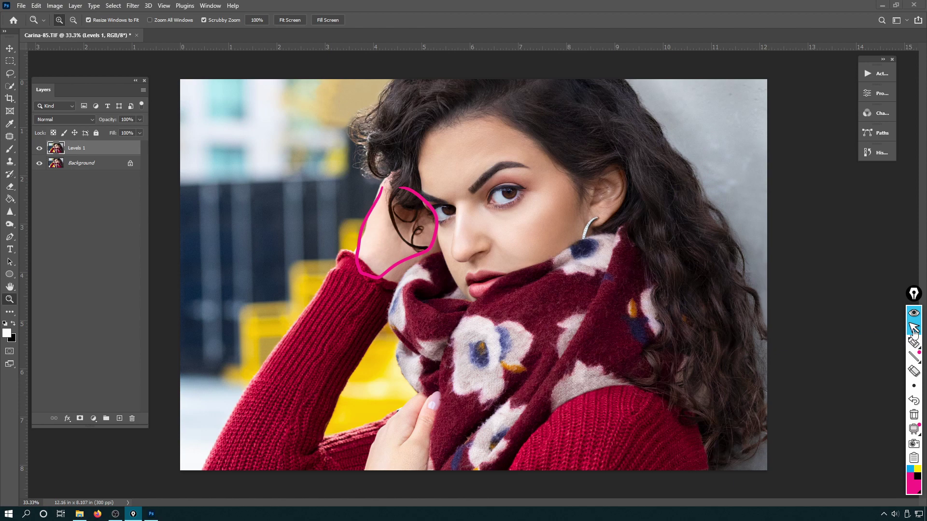
# Toggle Levels 1's visibility to compare the skin tone of the outlined hand with the Background layer.
pyautogui.click(39, 149)
pyautogui.click(39, 150)
pyautogui.click(39, 150)
pyautogui.click(39, 150)
pyautogui.click(39, 151)
pyautogui.click(39, 153)
pyautogui.click(38, 155)
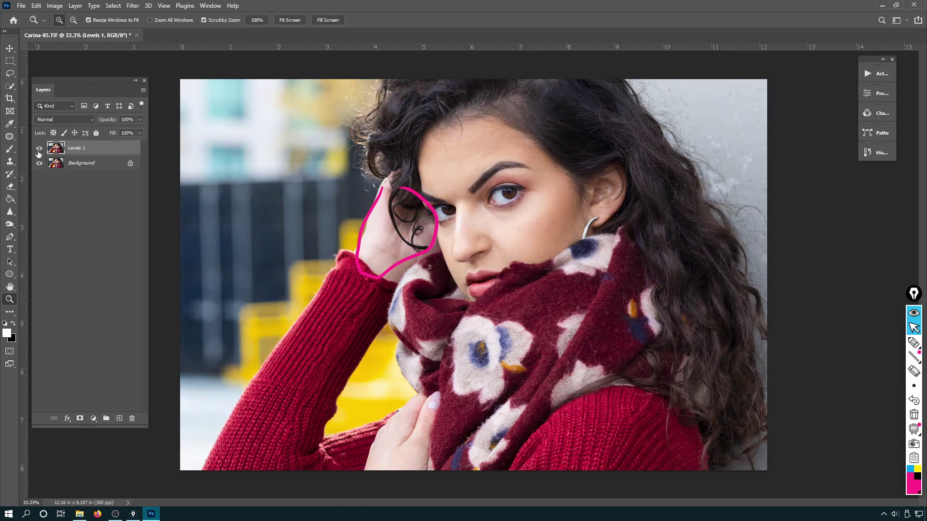
pyautogui.click(37, 154)
pyautogui.click(39, 150)
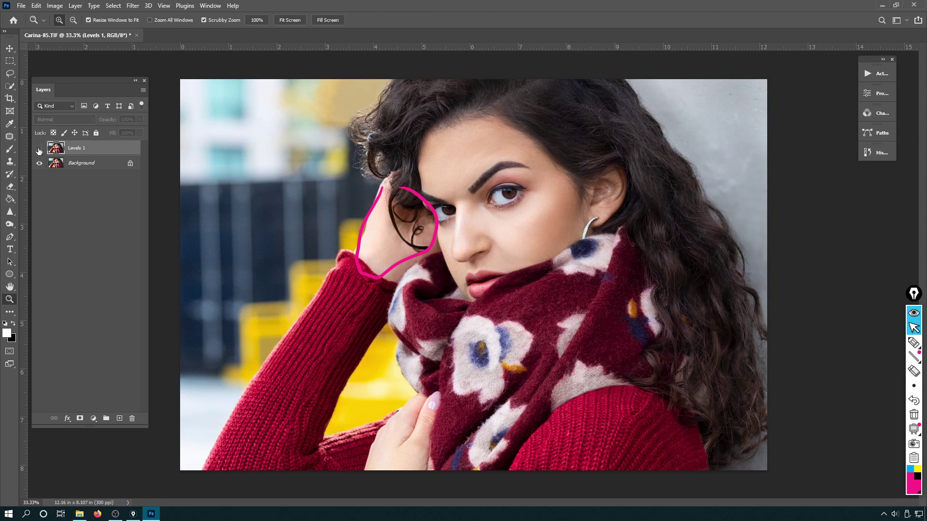
pyautogui.click(39, 150)
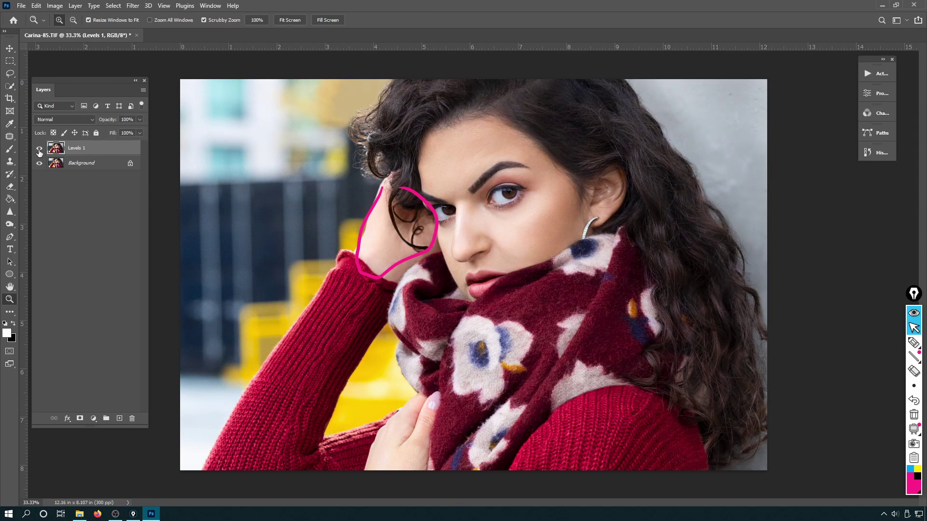
# Clear the hand outline and compare the unmarked portrait with Levels 1 repeatedly hidden and shown.
pyautogui.click(39, 150)
pyautogui.click(39, 152)
pyautogui.click(39, 150)
pyautogui.click(39, 151)
pyautogui.click(38, 150)
pyautogui.click(39, 150)
pyautogui.click(39, 150)
pyautogui.click(39, 151)
pyautogui.click(39, 150)
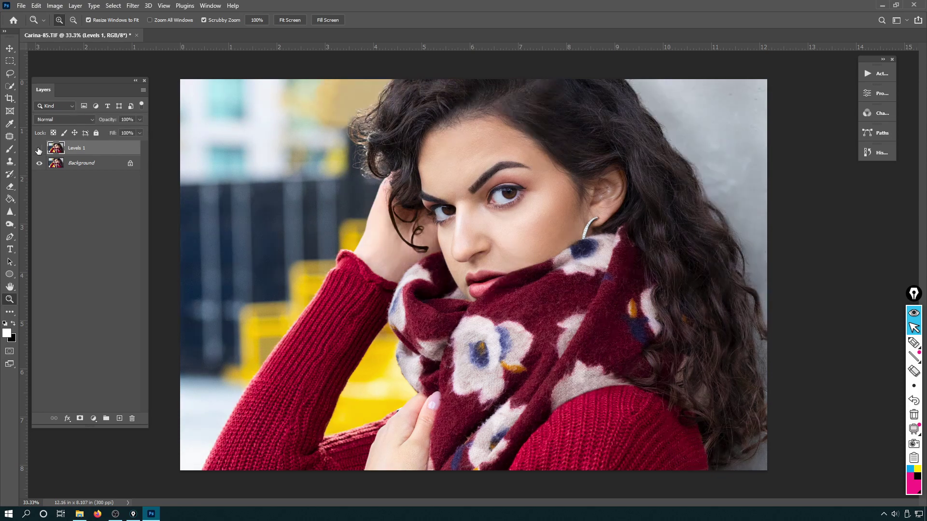
pyautogui.click(39, 150)
pyautogui.click(40, 150)
pyautogui.click(39, 151)
pyautogui.click(39, 151)
pyautogui.click(40, 151)
pyautogui.click(40, 151)
pyautogui.click(39, 152)
# Draw pen lines along the raised sleeve's inner edge, the lower forearm and the shoulder edge below the scarf.
pyautogui.click(913, 343)
pyautogui.moveTo(355, 358)
pyautogui.mouseDown()
pyautogui.moveTo(334, 427)
pyautogui.moveTo(385, 428)
pyautogui.mouseUp()
pyautogui.moveTo(513, 458); pyautogui.dragTo(634, 373)
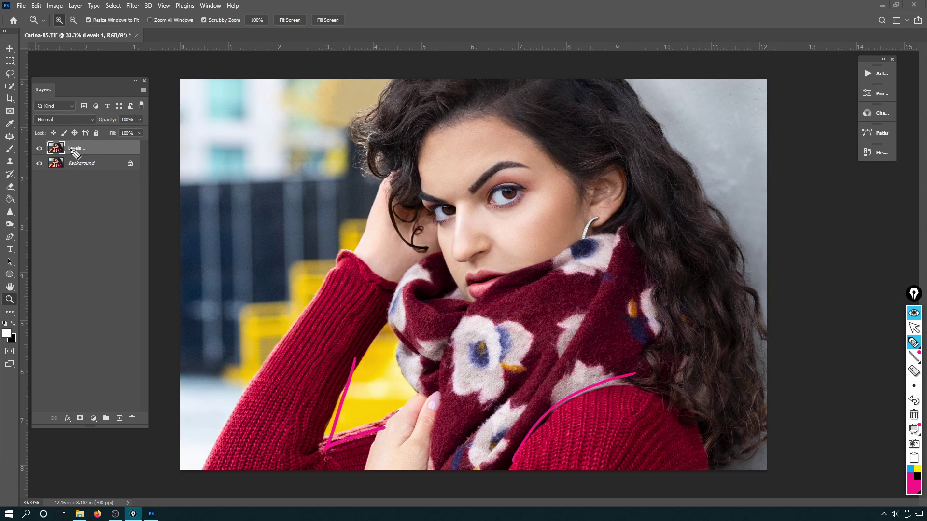
pyautogui.click(908, 329)
# Toggle Levels 1's visibility to compare the marked sleeve and shoulder edges before and after retouching.
pyautogui.click(40, 149)
pyautogui.click(39, 149)
pyautogui.click(39, 150)
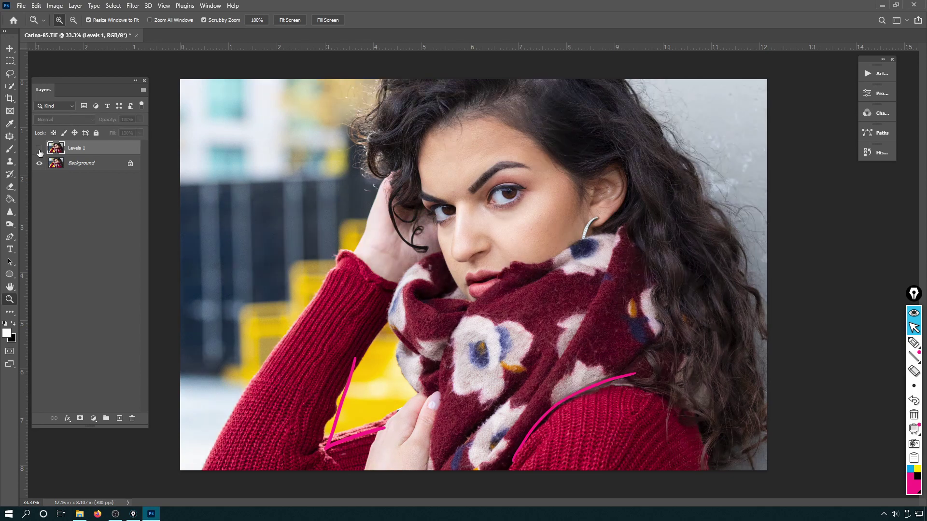
pyautogui.click(40, 151)
pyautogui.click(40, 151)
pyautogui.click(40, 151)
pyautogui.click(40, 151)
pyautogui.click(40, 151)
pyautogui.click(40, 151)
# Outline the flyaway hair and the wall area behind the head with the pen.
pyautogui.click(914, 342)
pyautogui.moveTo(669, 72)
pyautogui.mouseDown()
pyautogui.moveTo(644, 64)
pyautogui.moveTo(634, 90)
pyautogui.moveTo(722, 212)
pyautogui.moveTo(742, 257)
pyautogui.moveTo(803, 269)
pyautogui.moveTo(684, 91)
pyautogui.mouseUp()
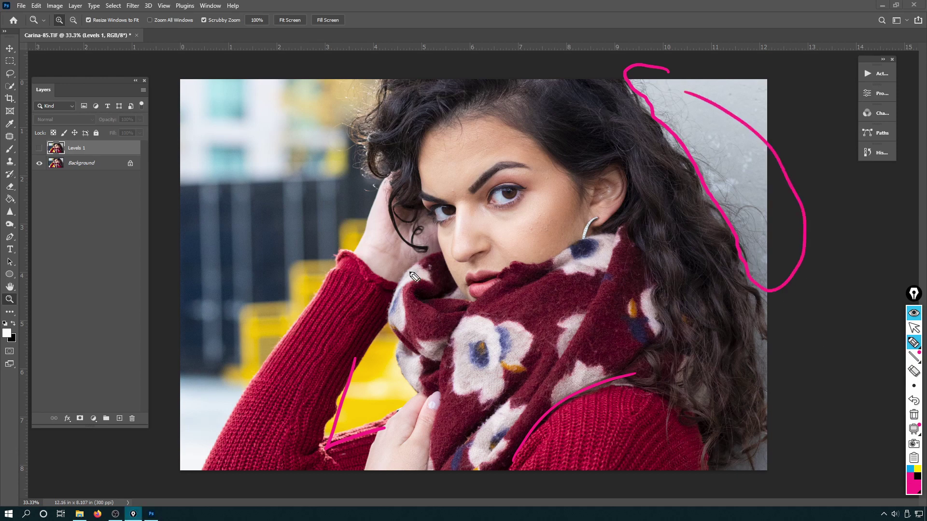
pyautogui.click(914, 328)
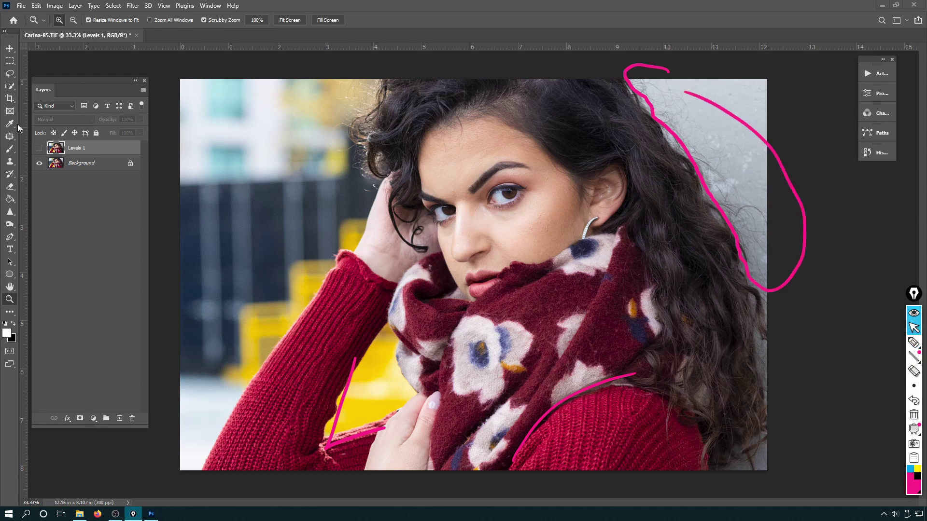
# Toggle Levels 1's visibility to compare the outlined flyaway hair and wall with the Background layer.
pyautogui.click(39, 148)
pyautogui.click(39, 148)
pyautogui.click(40, 148)
pyautogui.click(39, 148)
pyautogui.click(39, 148)
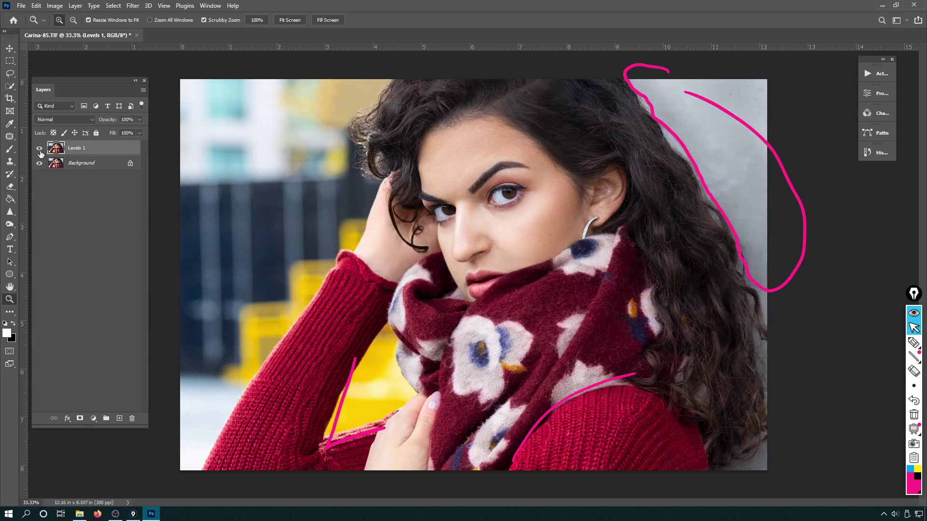
# Clear the pen markings and compare the skin, eyes and hair in close-up with Levels 1 shown and hidden.
pyautogui.click(791, 169)
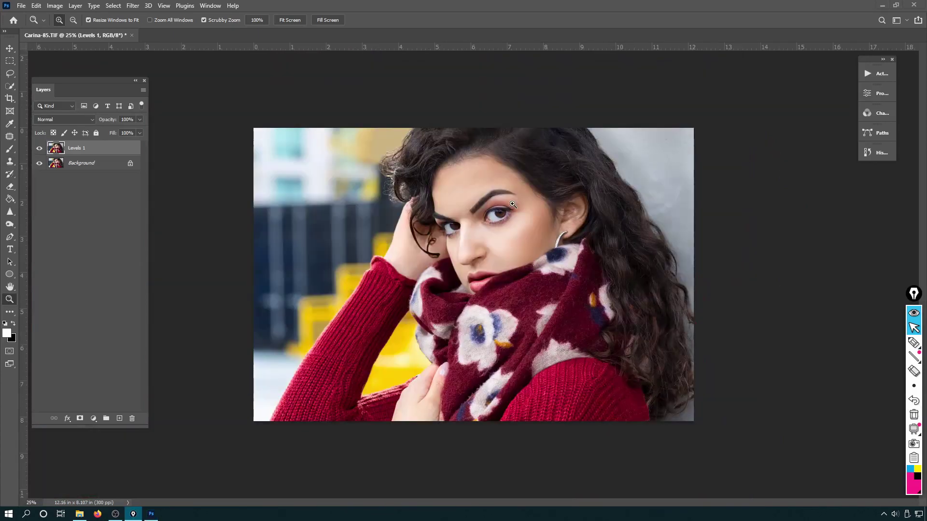
pyautogui.click(515, 206)
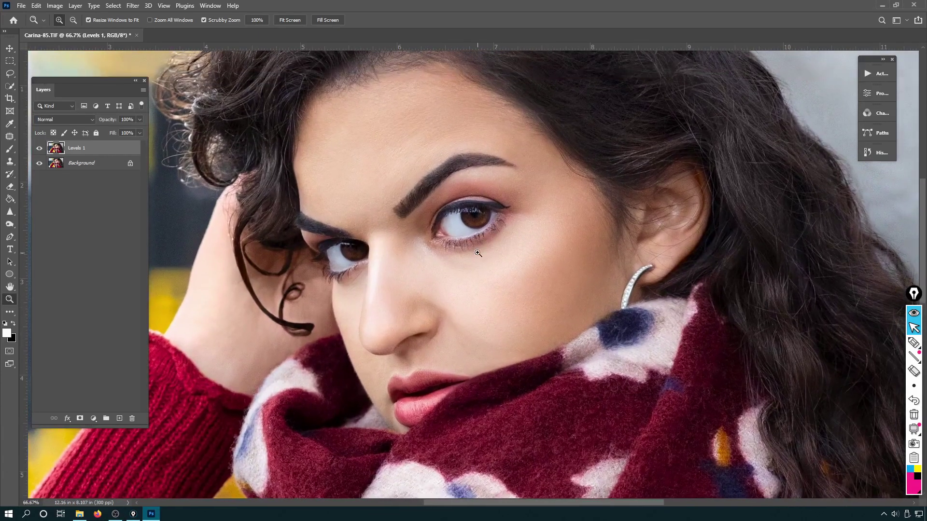
pyautogui.click(40, 149)
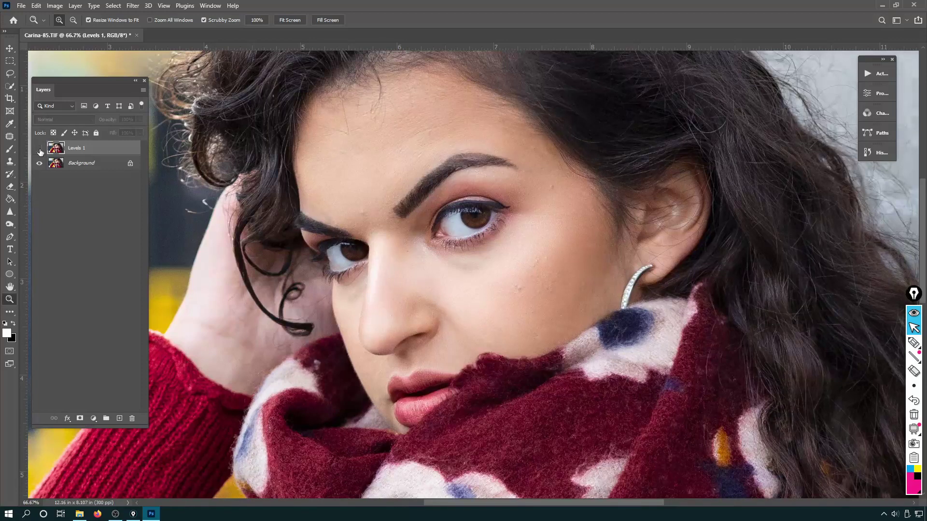
pyautogui.click(40, 149)
pyautogui.click(40, 151)
pyautogui.click(40, 151)
pyautogui.click(40, 151)
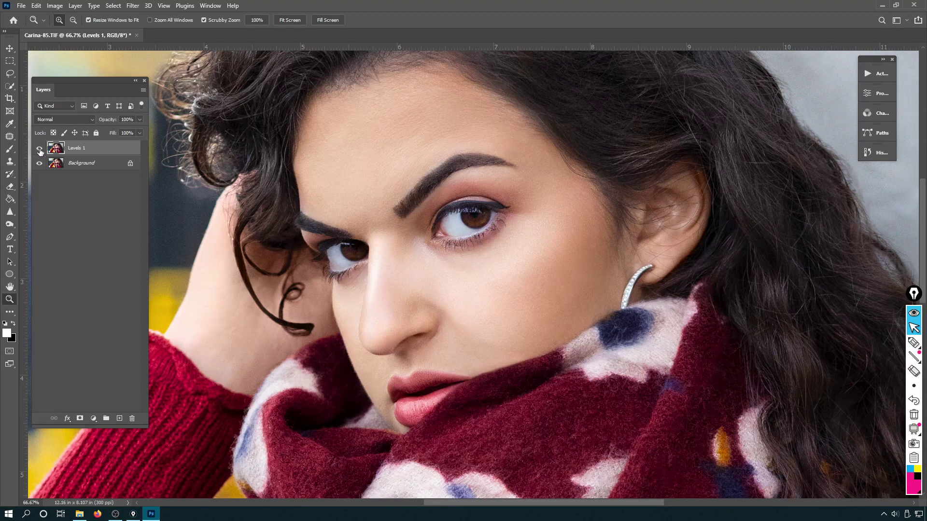
pyautogui.click(40, 151)
pyautogui.click(41, 152)
pyautogui.click(41, 149)
pyautogui.click(41, 150)
pyautogui.click(41, 149)
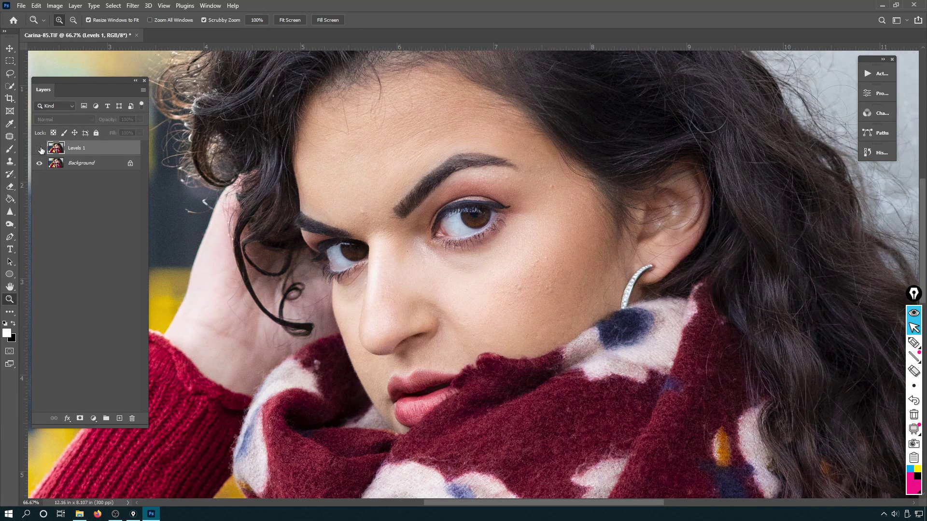
pyautogui.click(41, 149)
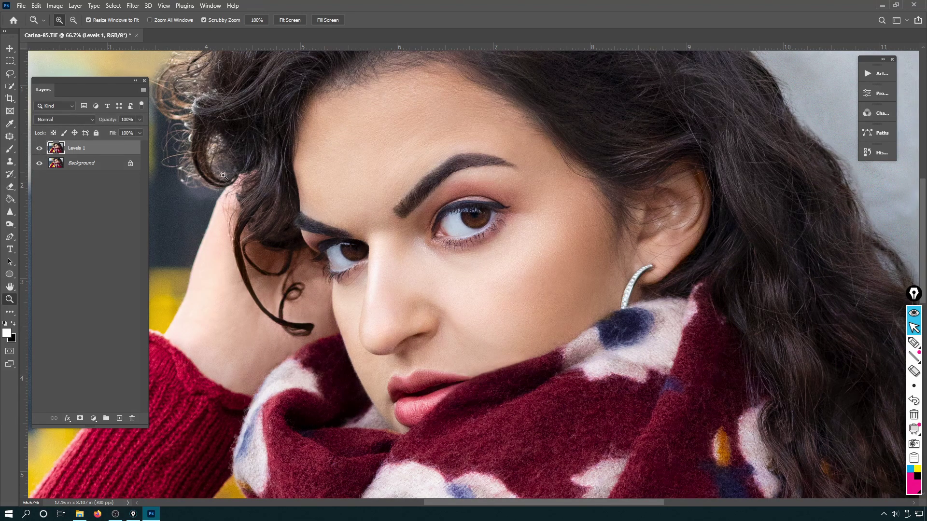
pyautogui.click(40, 149)
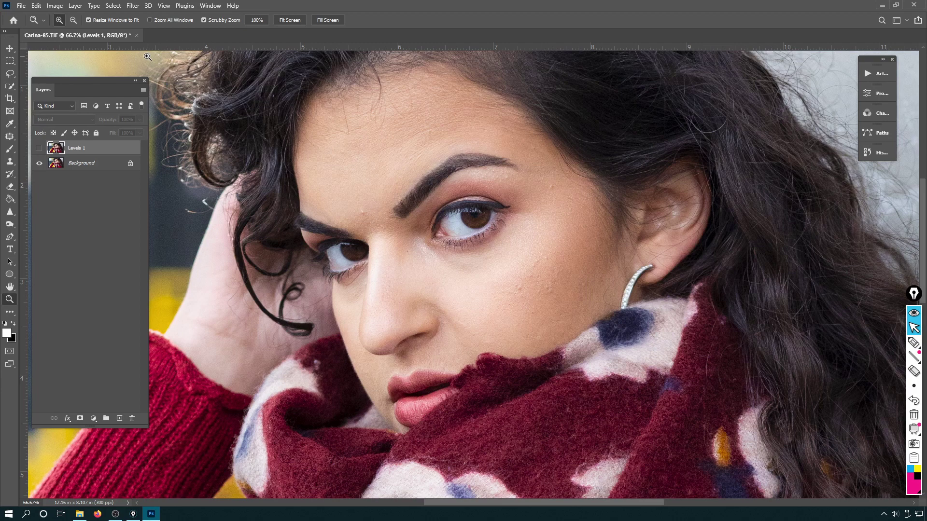
pyautogui.click(38, 150)
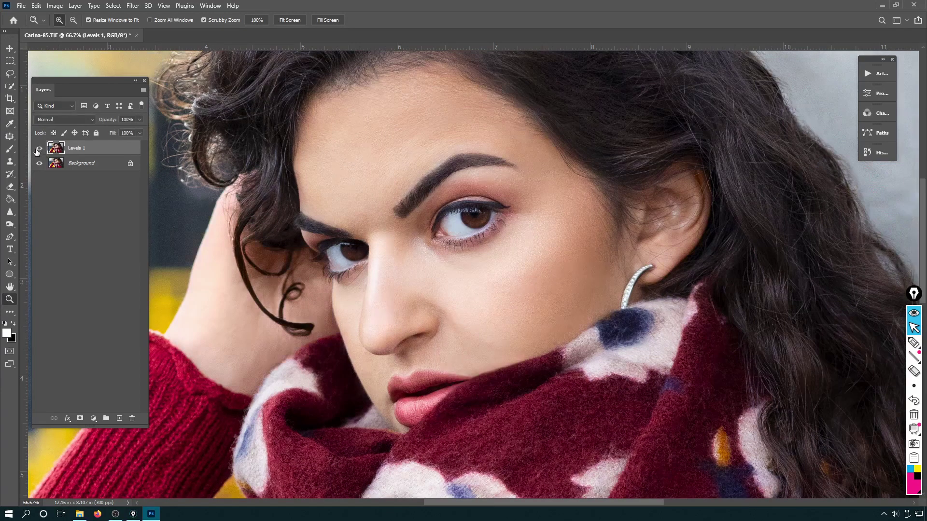
pyautogui.click(37, 150)
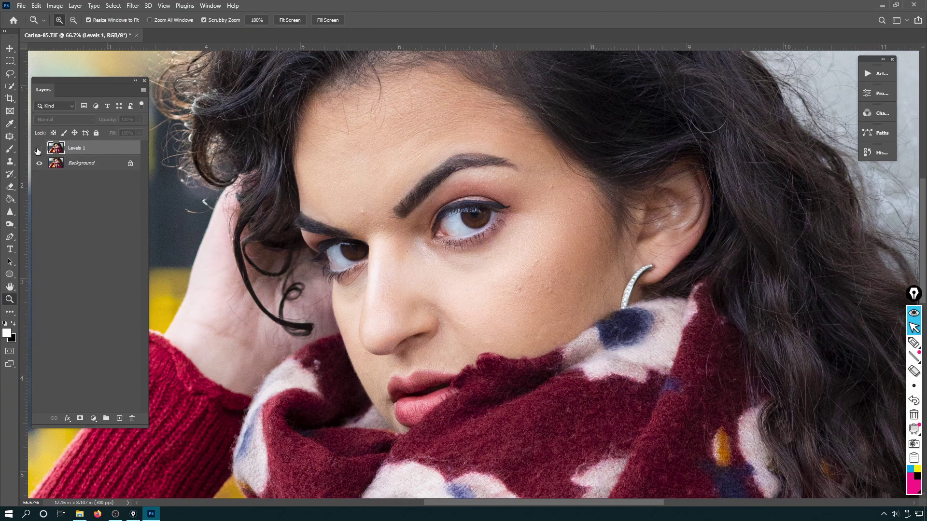
pyautogui.click(37, 150)
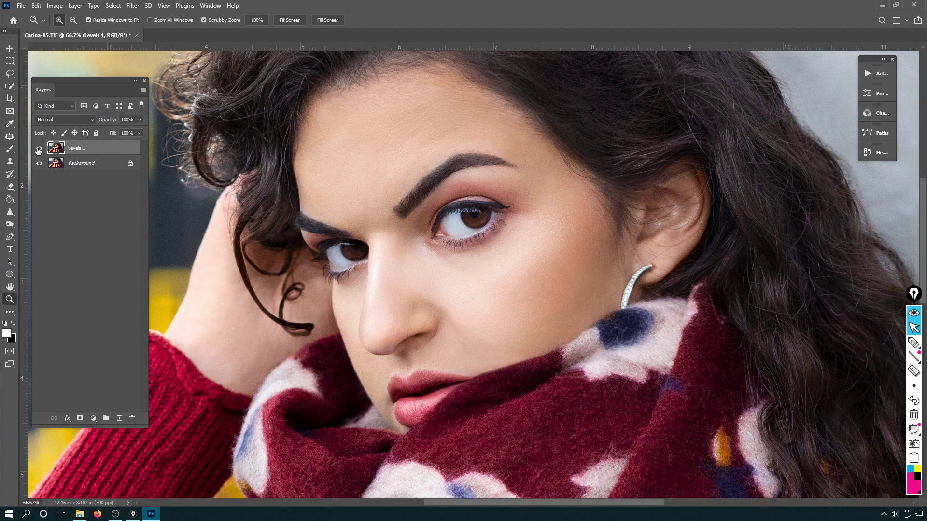
# Outline the hairline across the forehead down to the temple with the pen.
pyautogui.hotkey('ctrl', 'F3')
pyautogui.moveTo(345, 88)
pyautogui.mouseDown()
pyautogui.moveTo(304, 134)
pyautogui.moveTo(404, 99)
pyautogui.moveTo(538, 151)
pyautogui.moveTo(524, 102)
pyautogui.moveTo(395, 76)
pyautogui.mouseUp()
pyautogui.click(914, 328)
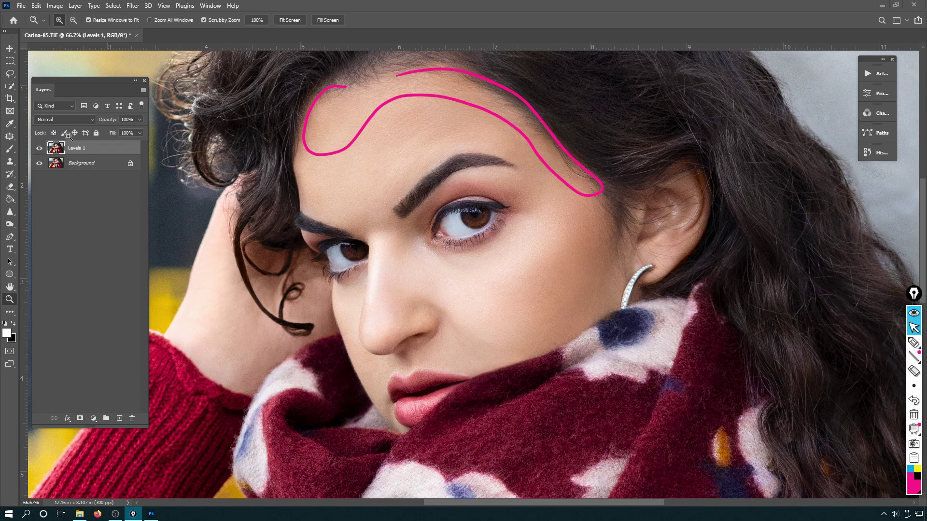
# Toggle Levels 1's visibility to compare the stray hairs along the outlined hairline with the Background layer.
pyautogui.click(39, 148)
pyautogui.click(40, 148)
pyautogui.click(40, 148)
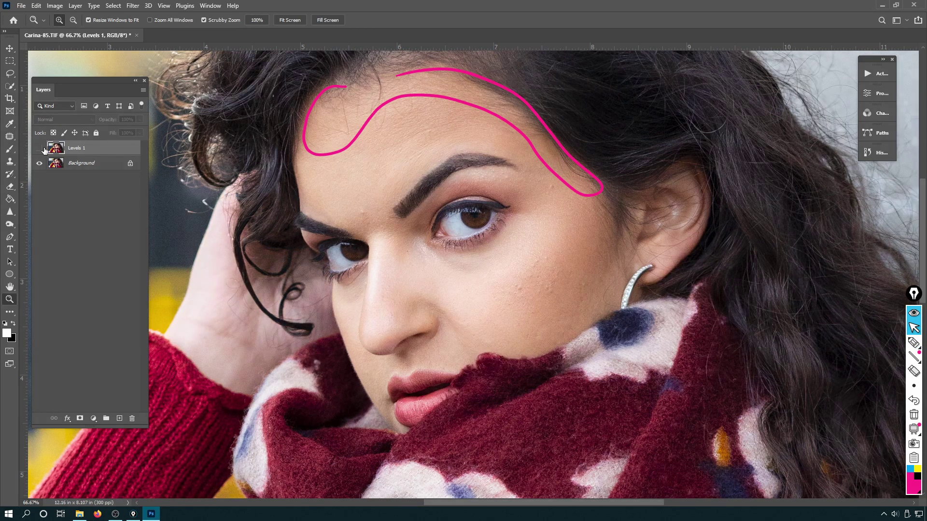
pyautogui.click(43, 150)
pyautogui.click(44, 150)
pyautogui.click(43, 150)
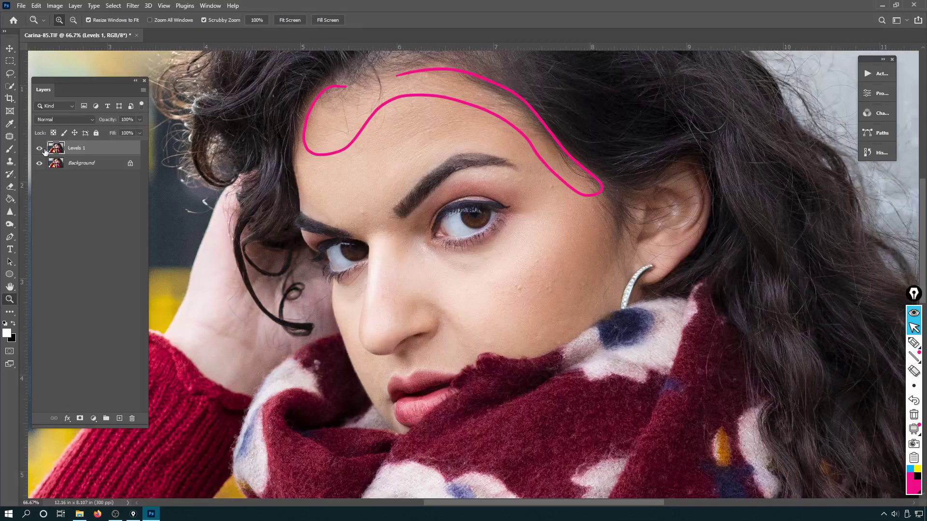
pyautogui.click(44, 150)
pyautogui.click(43, 151)
pyautogui.click(44, 151)
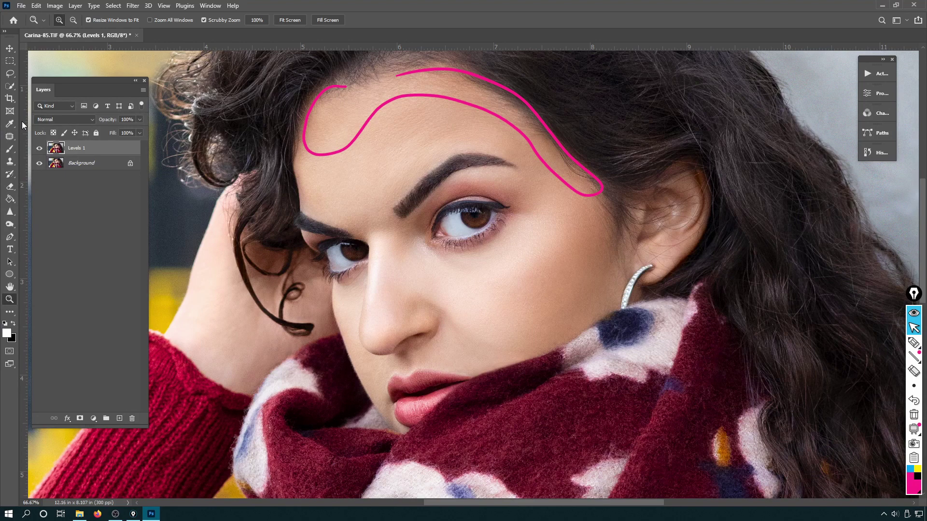
# Clear the hairline outline and compare the full portrait with Levels 1 hidden and shown.
pyautogui.keyDown('alt'); pyautogui.click(420, 278); pyautogui.keyUp('alt')
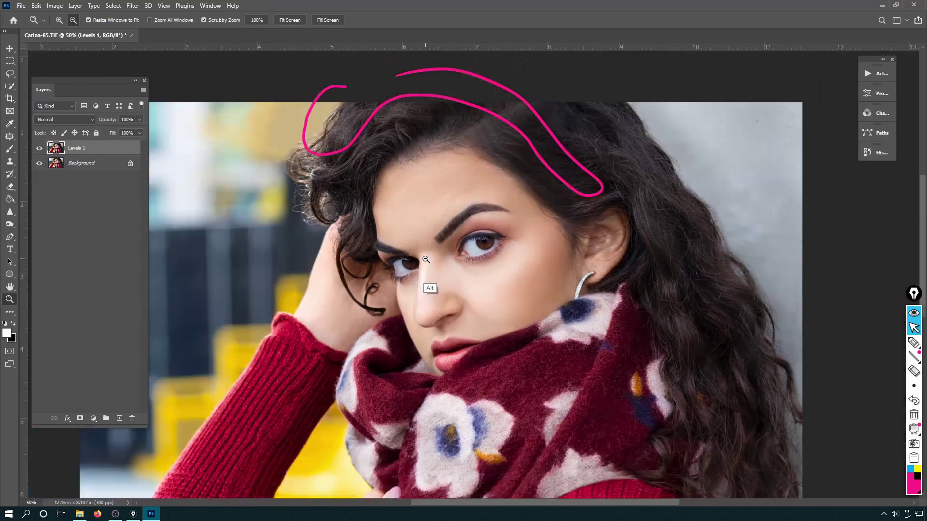
pyautogui.click(914, 415)
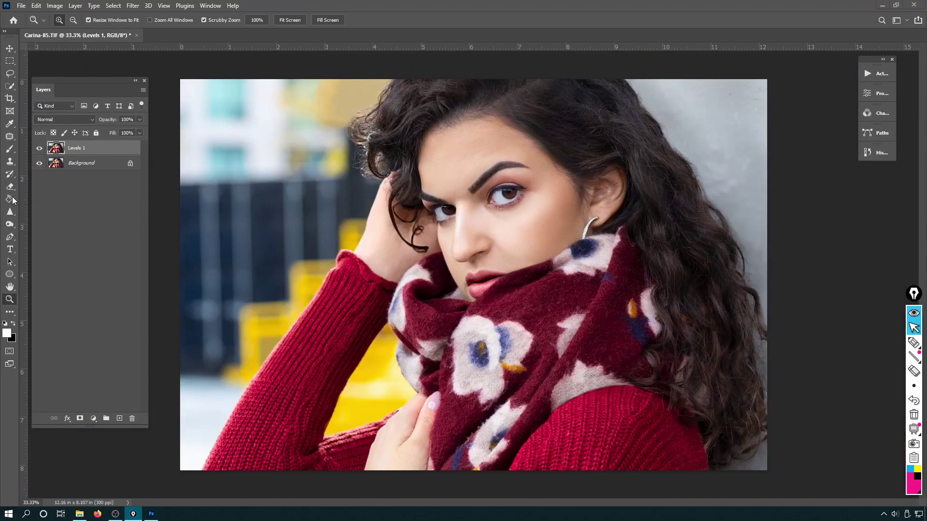
pyautogui.click(40, 149)
pyautogui.click(40, 150)
pyautogui.click(40, 150)
pyautogui.click(40, 149)
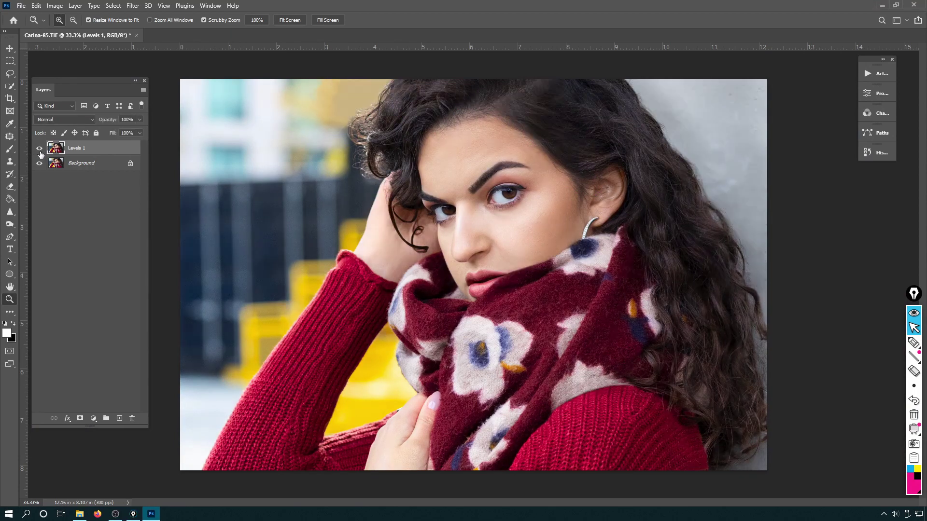
# Circle the hair above the forehead with the pen and compare that area with Levels 1 hidden and shown.
pyautogui.hotkey('ctrl', '+')
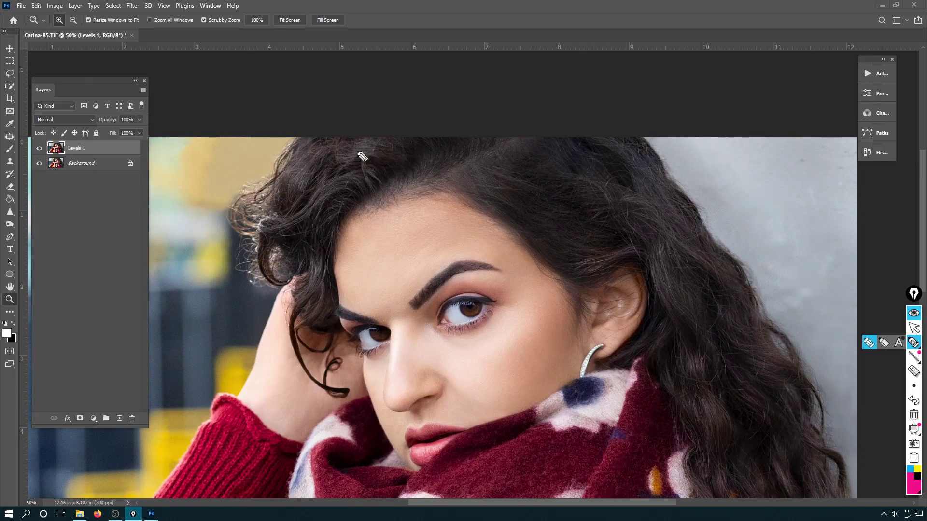
pyautogui.moveTo(419, 164)
pyautogui.mouseDown()
pyautogui.moveTo(367, 169)
pyautogui.moveTo(449, 195)
pyautogui.moveTo(449, 152)
pyautogui.mouseUp()
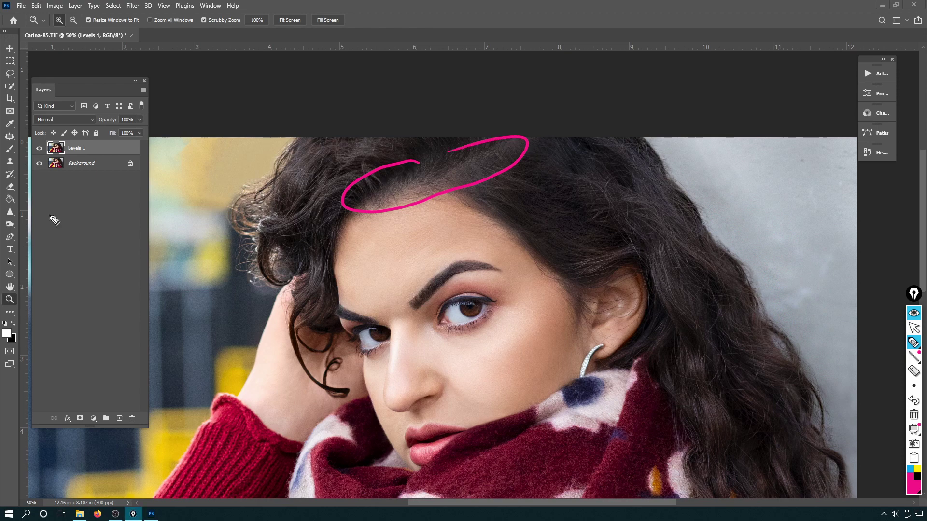
pyautogui.click(914, 328)
pyautogui.click(39, 149)
pyautogui.click(39, 149)
pyautogui.click(39, 149)
pyautogui.click(39, 149)
# View the whole portrait at 25% and toggle Levels 1's visibility to compare the overall retouch with the Background layer.
pyautogui.press('alt')
pyautogui.keyDown('alt'); pyautogui.click(427, 227); pyautogui.keyUp('alt')
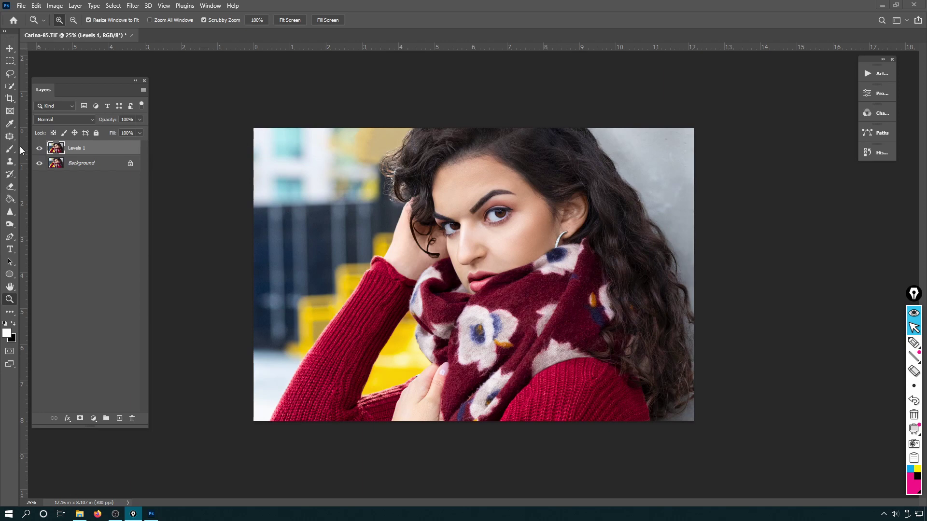
pyautogui.click(39, 149)
pyautogui.click(39, 149)
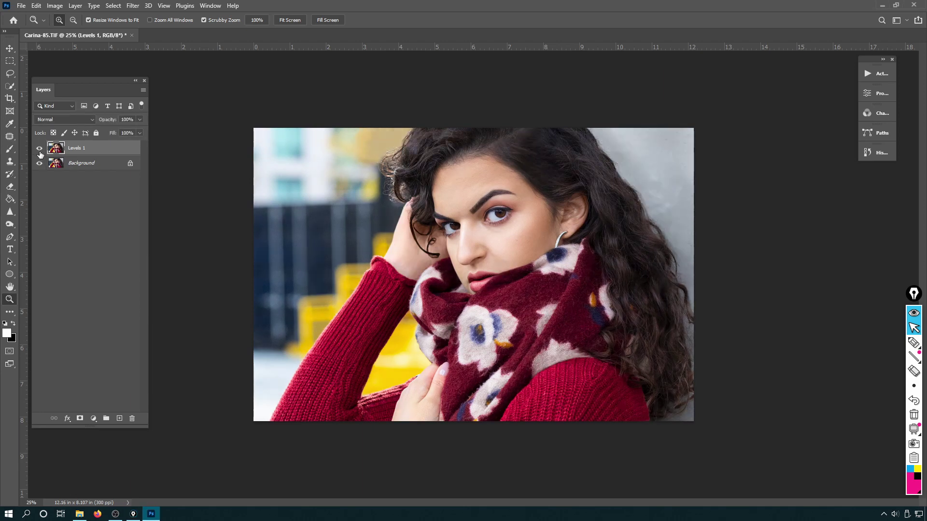
pyautogui.click(40, 149)
pyautogui.click(40, 149)
pyautogui.click(40, 150)
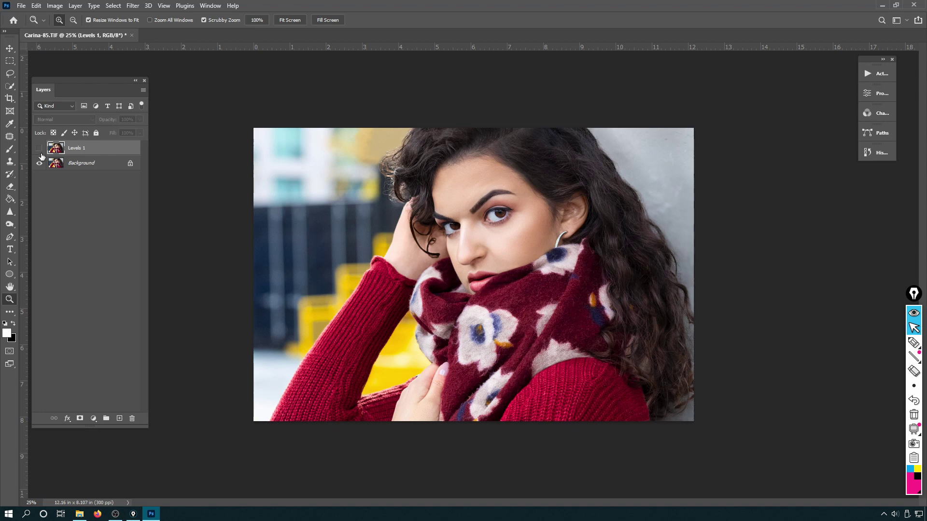
pyautogui.click(40, 149)
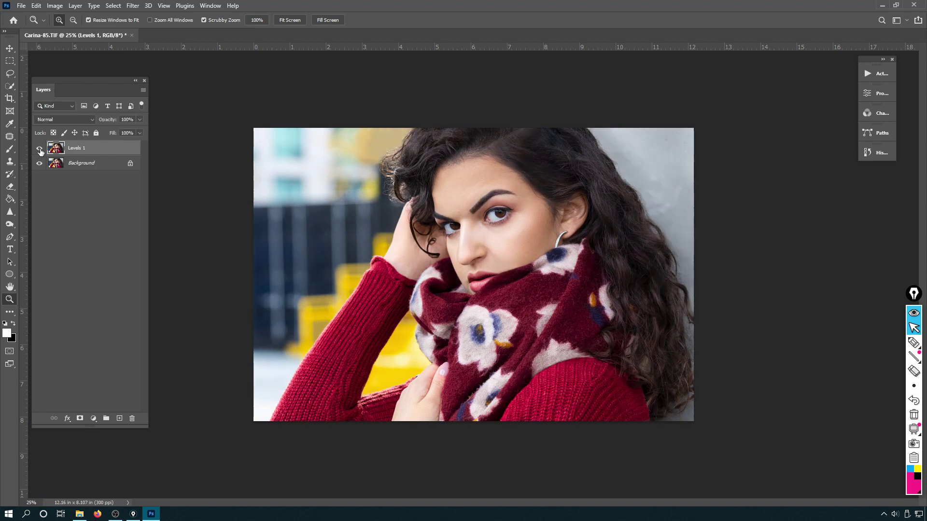
pyautogui.click(40, 150)
pyautogui.click(40, 150)
pyautogui.click(41, 151)
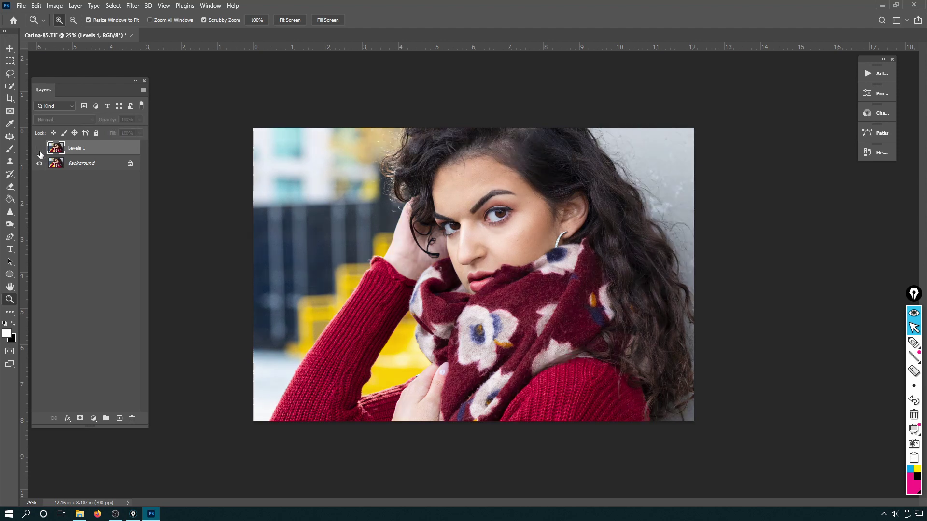
pyautogui.click(40, 151)
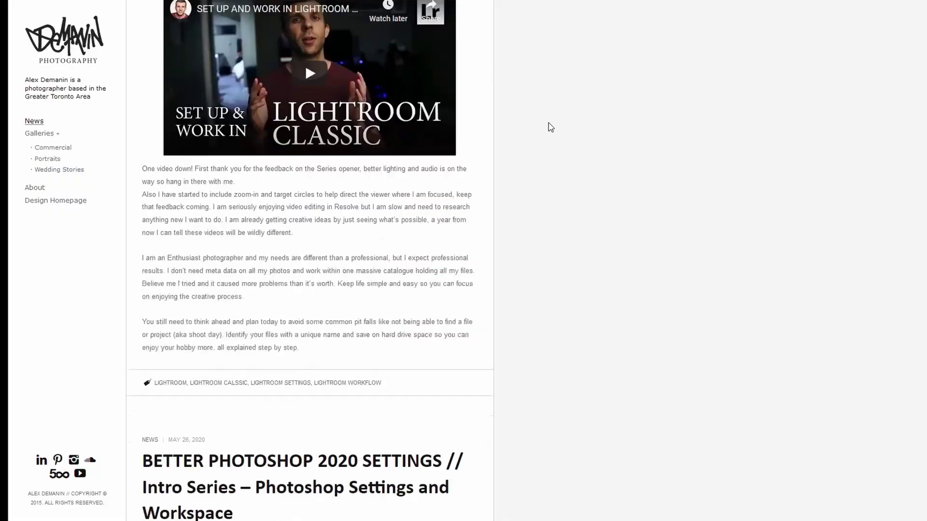
# Switch to the photography website, browse its News posts and open the Galleries section.
pyautogui.scroll(-6, 550, 126)
pyautogui.scroll(-7, 549, 127)
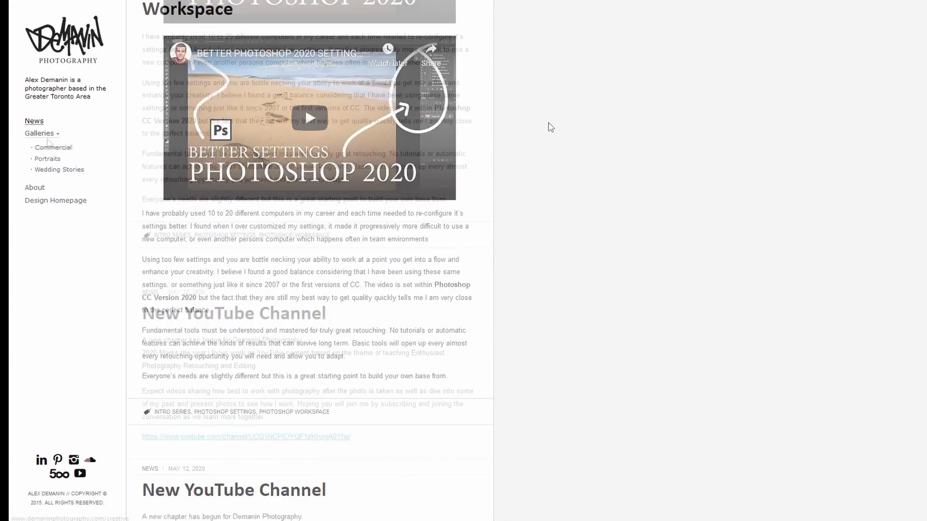
pyautogui.click(44, 133)
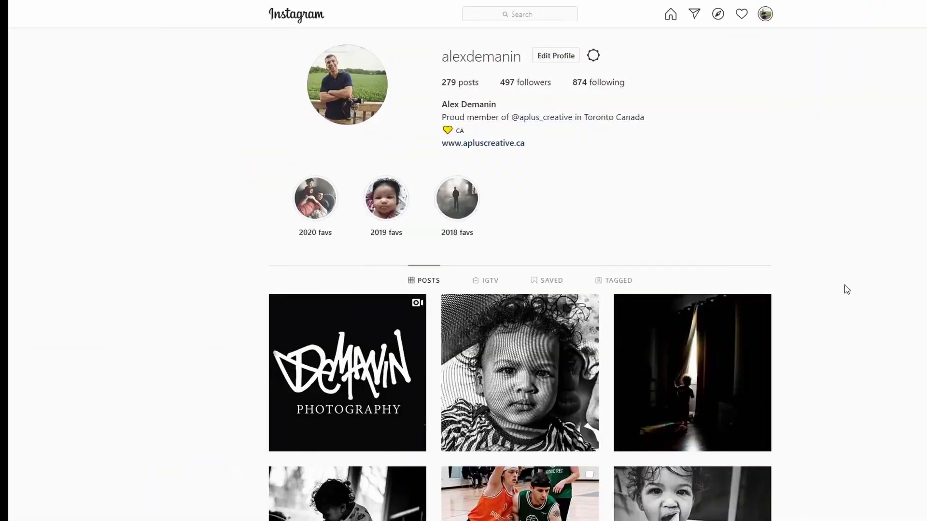
# Browse the posts on the photographer's Instagram profile.
pyautogui.scroll(-18, 845, 289)
pyautogui.scroll(-20, 848, 290)
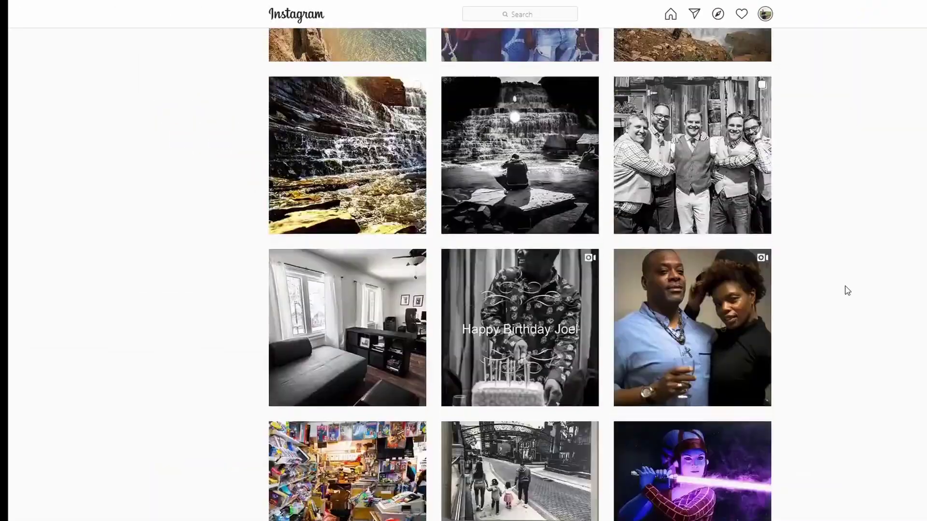